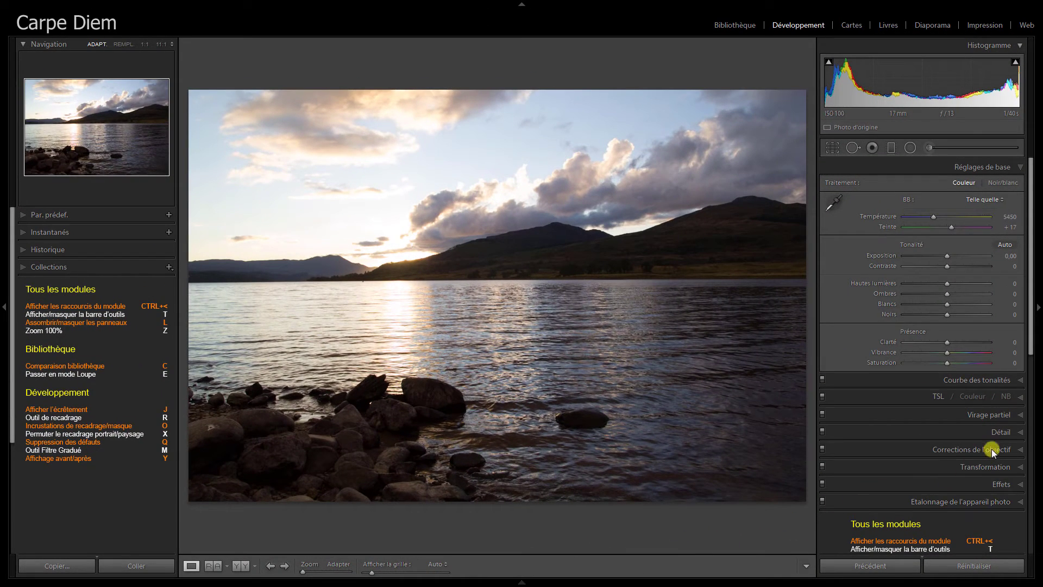
In Lens Corrections, enable chromatic aberration removal and the Tamron lens profile correction.
{"action": "left_click", "coordinate": [992, 449]}
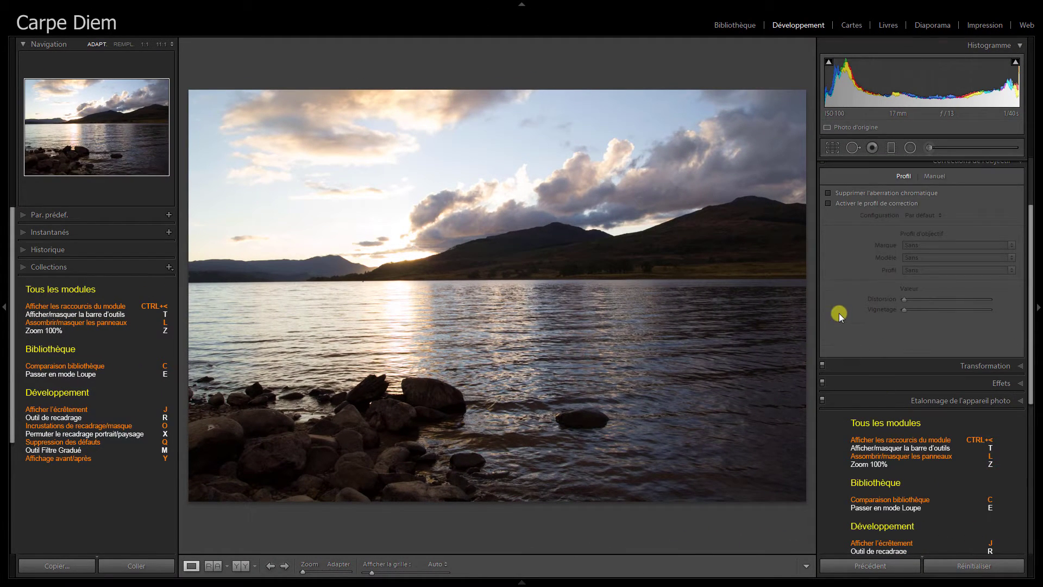
{"action": "left_click", "coordinate": [829, 258]}
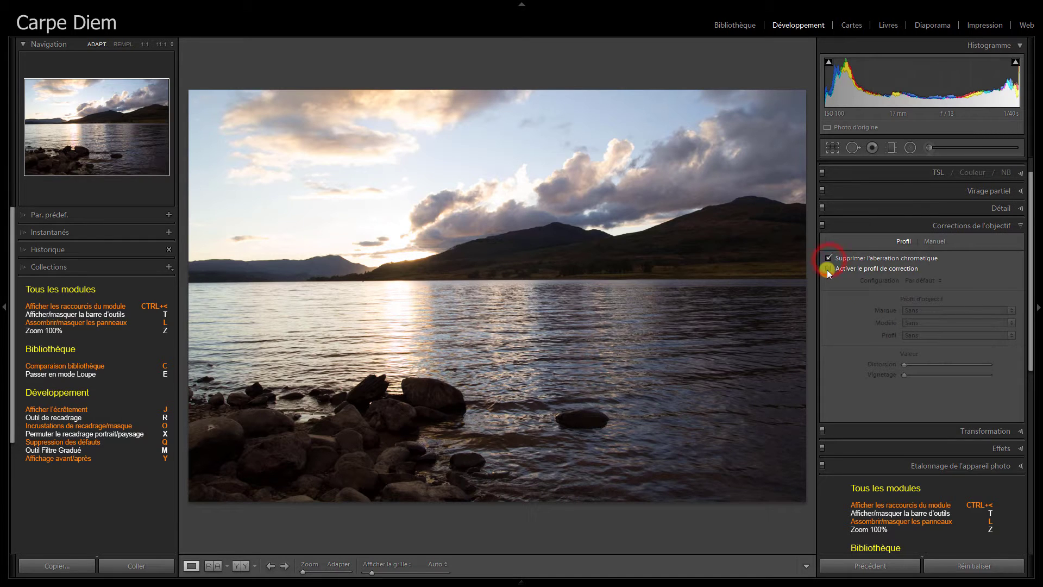
{"action": "left_click", "coordinate": [828, 269]}
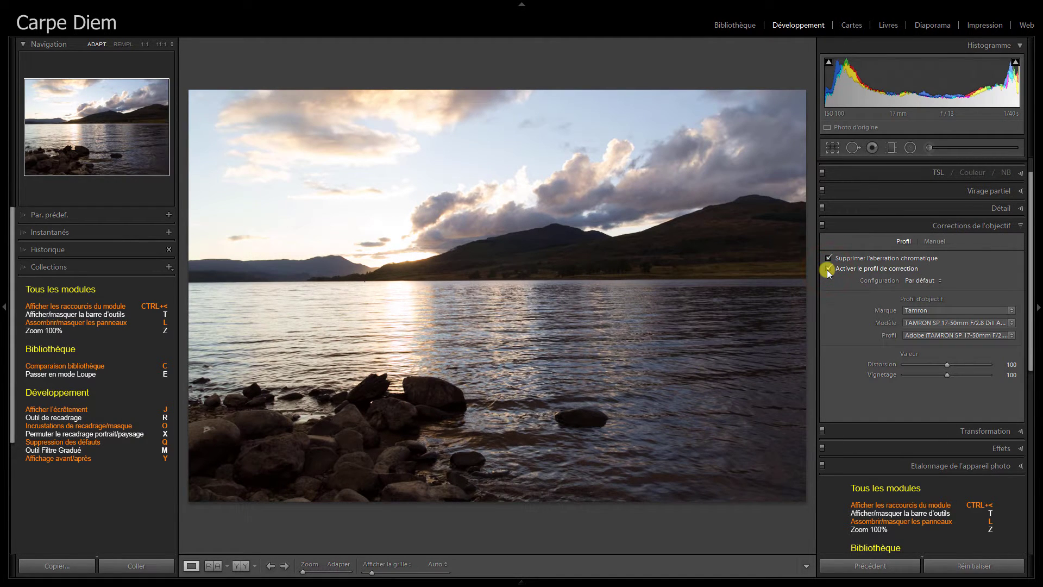
Level the lake horizon with the angle tool, then tighten the bottom-left corner and top edge of the 16:9 crop.
{"action": "left_click", "coordinate": [830, 148]}
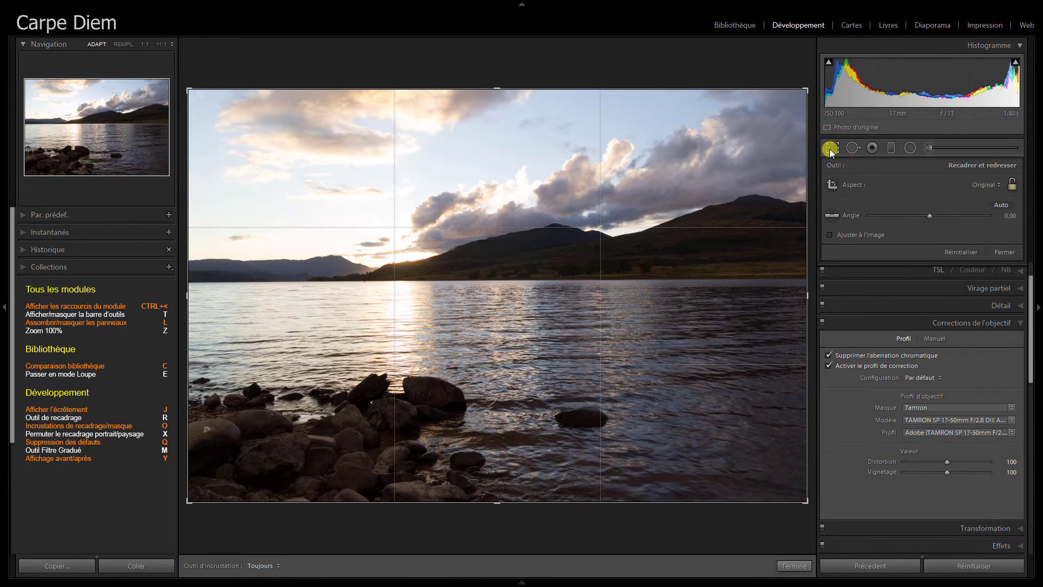
{"action": "left_click", "coordinate": [832, 216]}
{"action": "left_click_drag", "start_coordinate": [202, 281], "coordinate": [432, 279]}
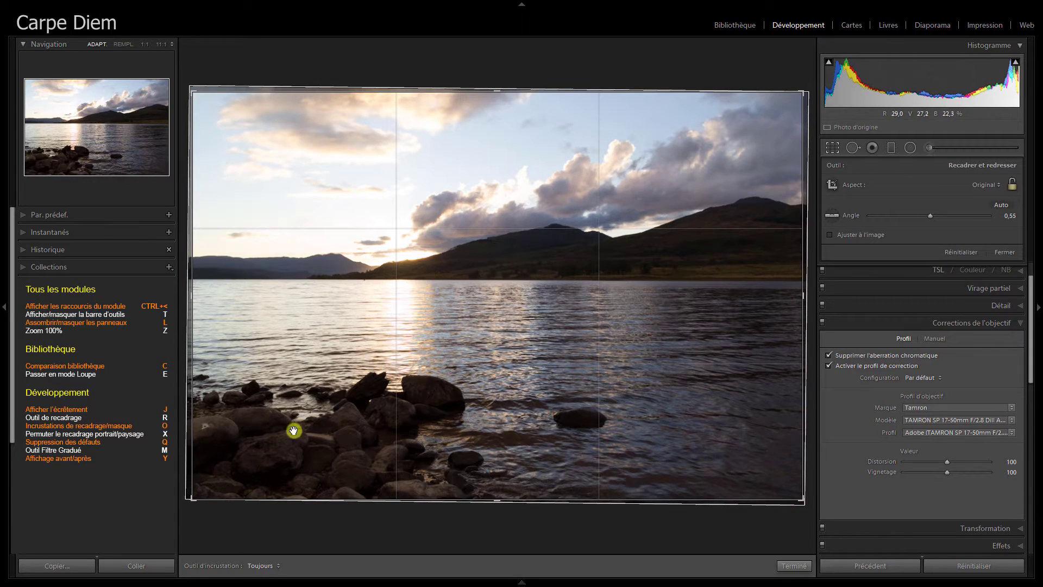
{"action": "left_click_drag", "start_coordinate": [192, 497], "coordinate": [202, 486]}
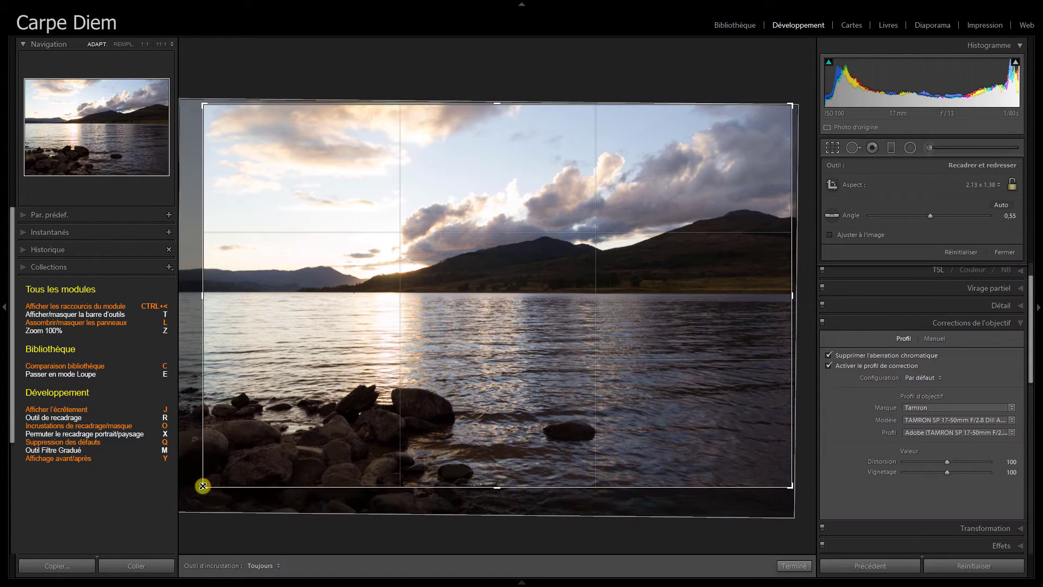
{"action": "left_click_drag", "start_coordinate": [494, 103], "coordinate": [494, 133]}
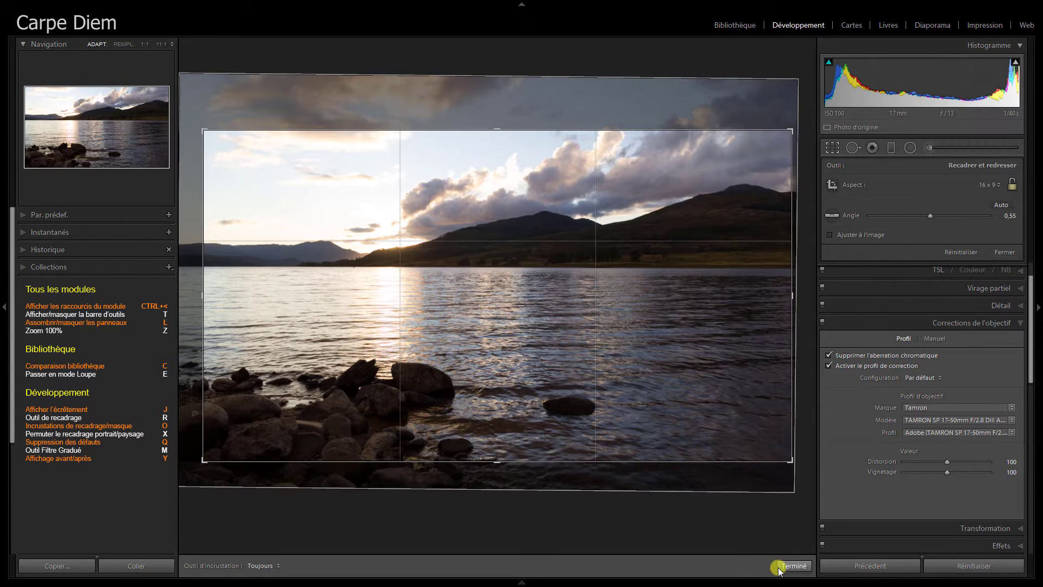
{"action": "left_click", "coordinate": [793, 566]}
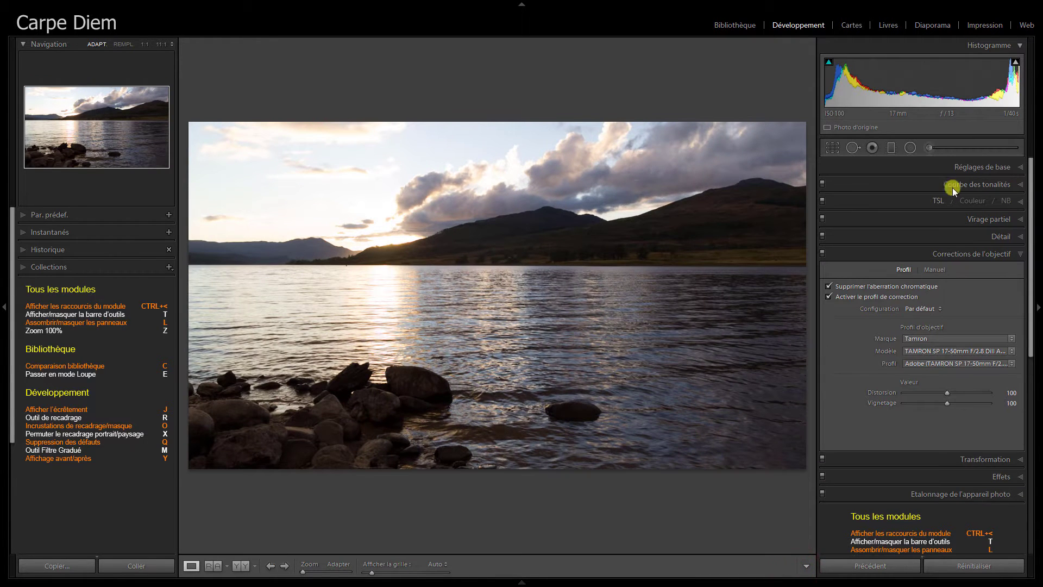
Turn off Solo Mode and expand several sections: Tone Curve, HSL, Split Toning and Detail.
{"action": "left_click", "coordinate": [974, 169]}
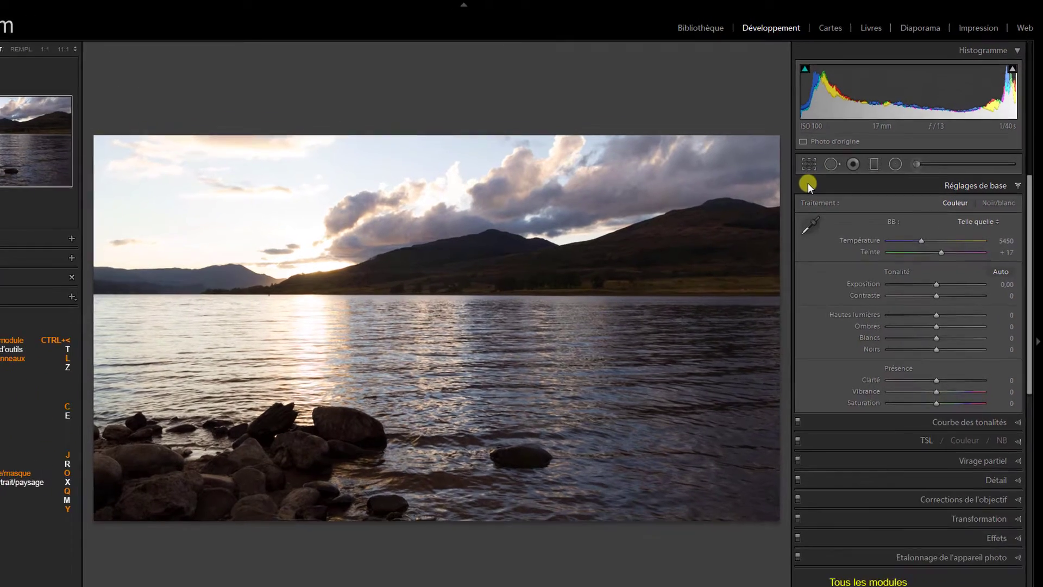
{"action": "right_click", "coordinate": [832, 165]}
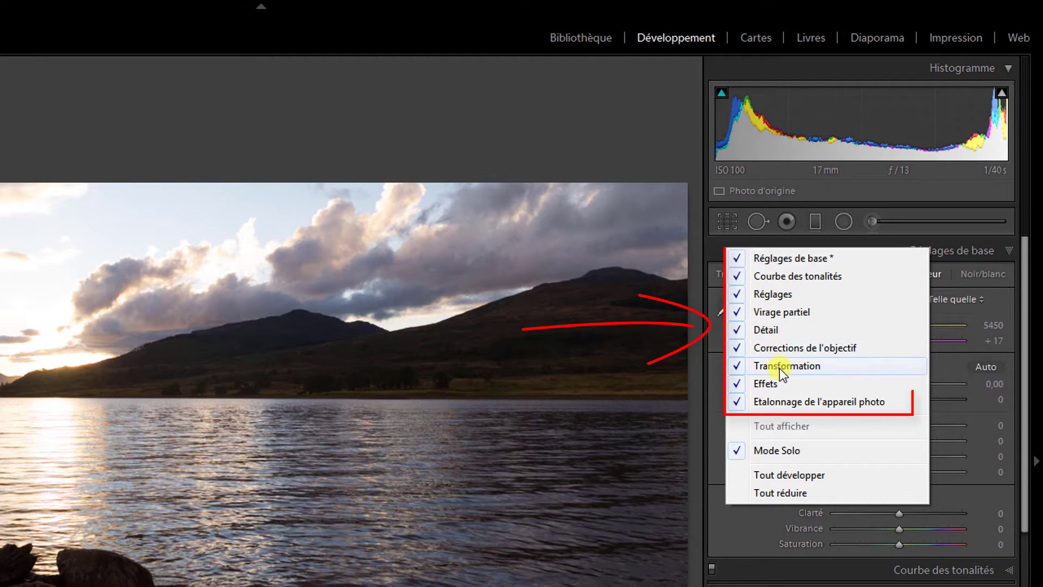
{"action": "left_click", "coordinate": [783, 451]}
{"action": "left_click", "coordinate": [924, 569]}
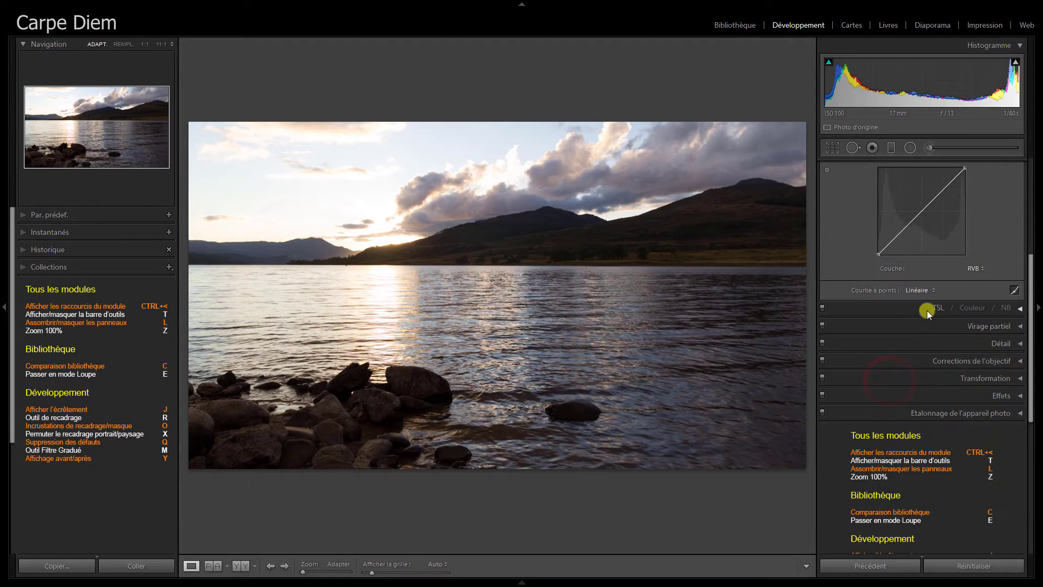
{"action": "left_click", "coordinate": [925, 304]}
{"action": "left_click", "coordinate": [924, 437]}
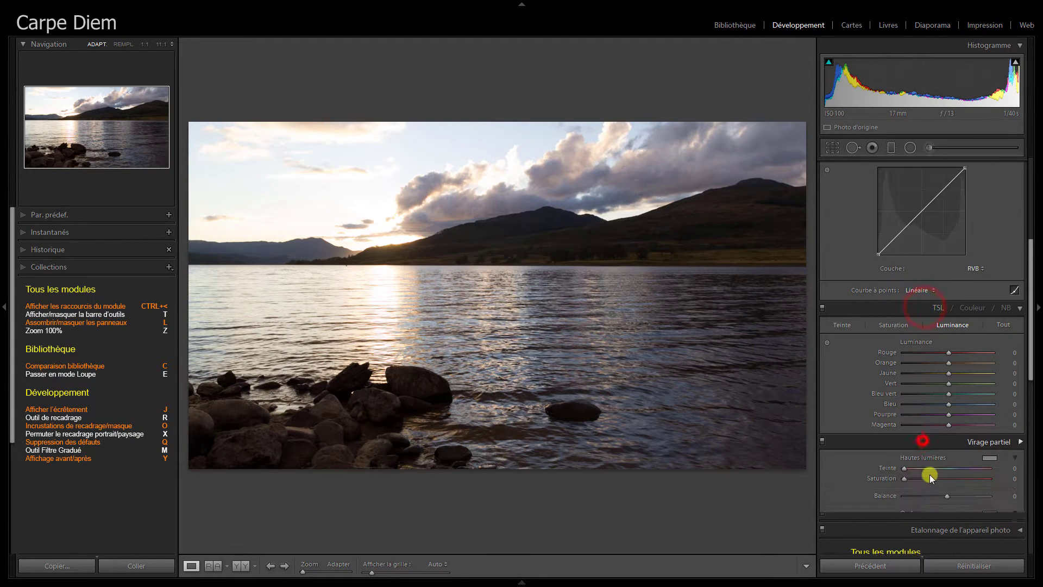
{"action": "left_click", "coordinate": [950, 295]}
{"action": "scroll", "coordinate": [939, 314], "scroll_direction": "up", "scroll_amount": 5}
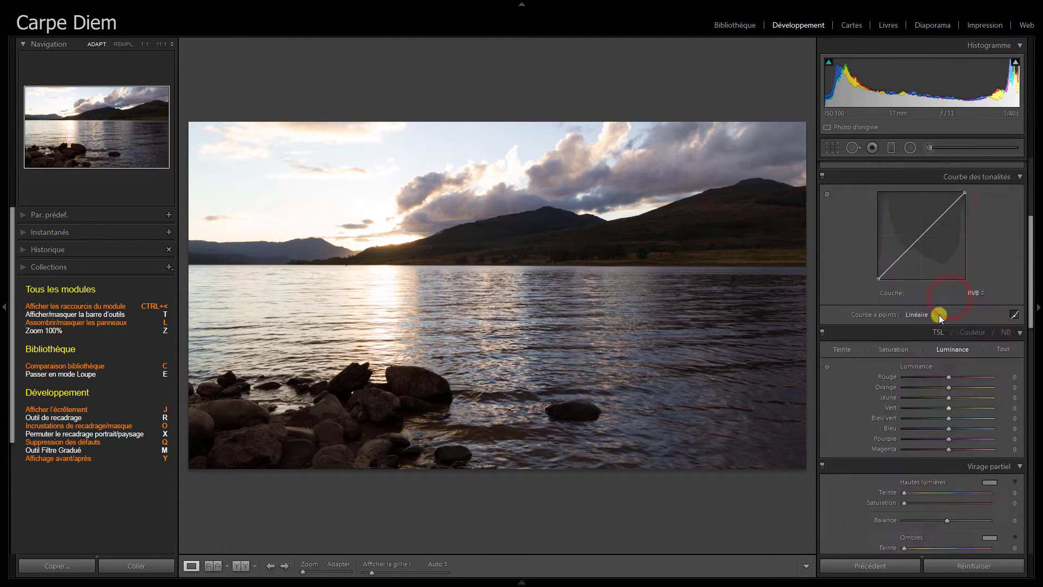
{"action": "scroll", "coordinate": [939, 315], "scroll_direction": "up", "scroll_amount": 5}
Turn Solo Mode back on, opening Tone Curve, HSL and Basic one at a time.
{"action": "right_click", "coordinate": [911, 169]}
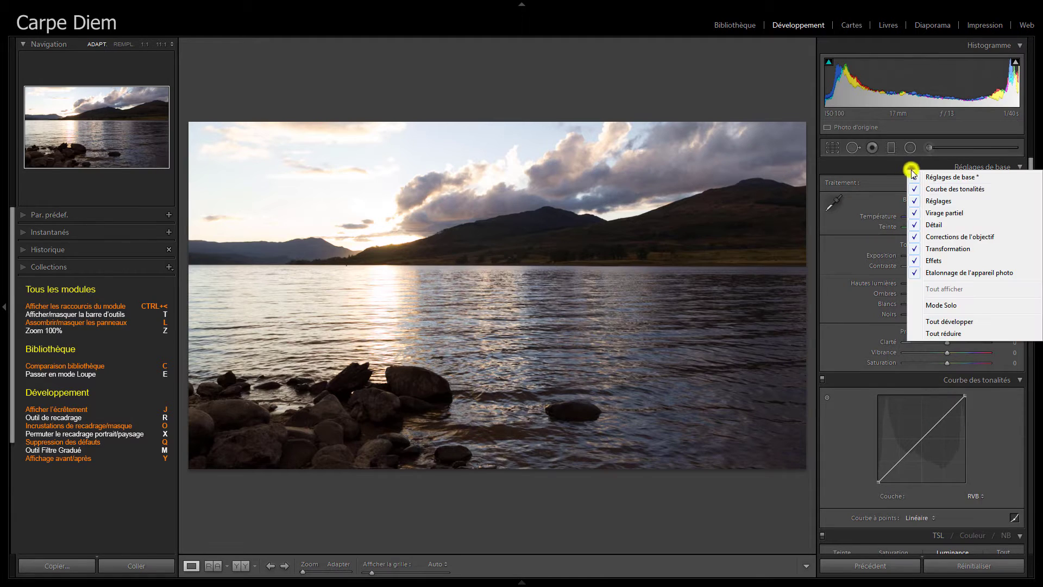
{"action": "left_click", "coordinate": [939, 306]}
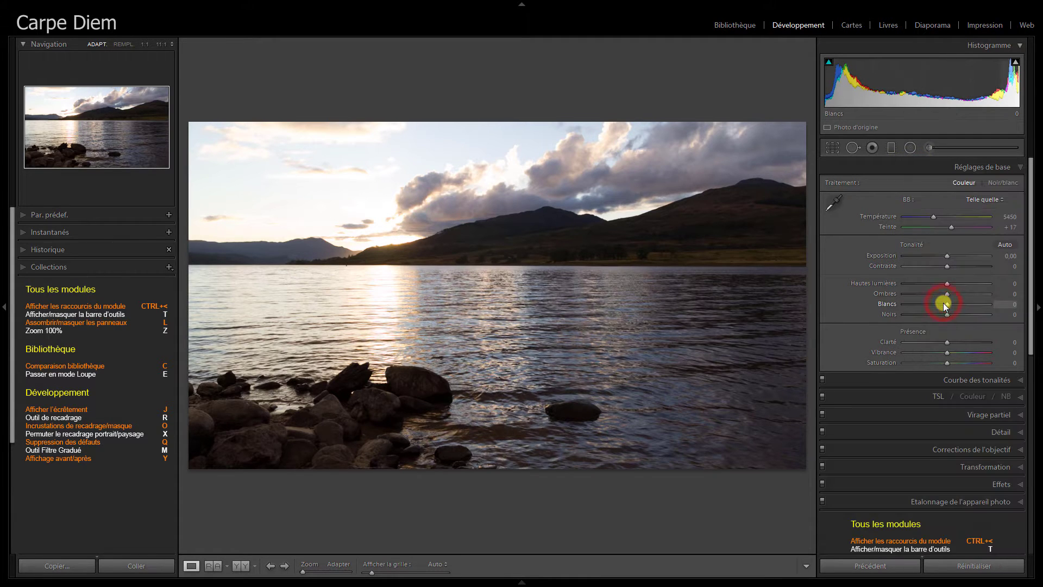
{"action": "left_click", "coordinate": [986, 379]}
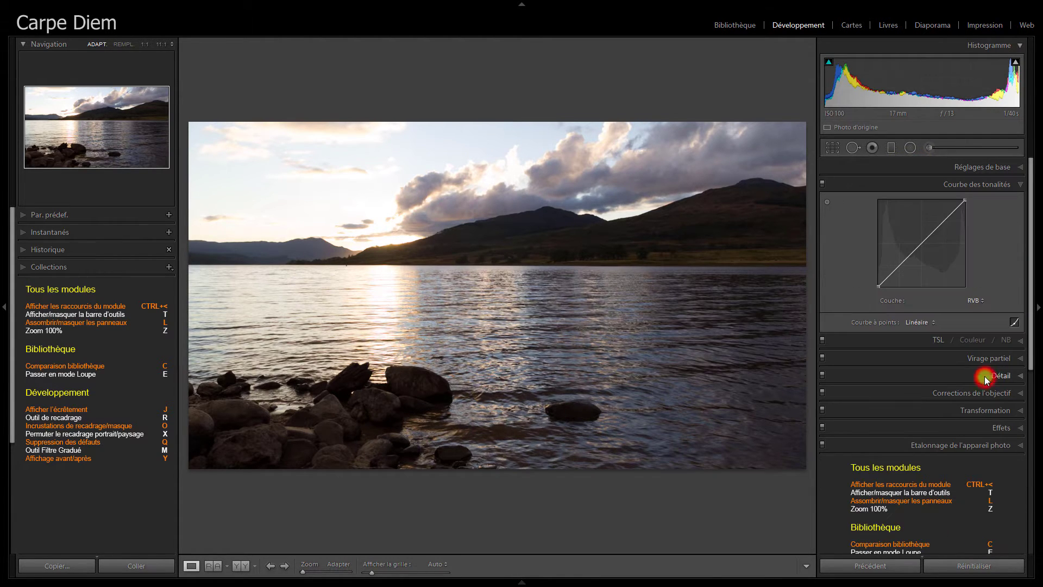
{"action": "left_click", "coordinate": [983, 340]}
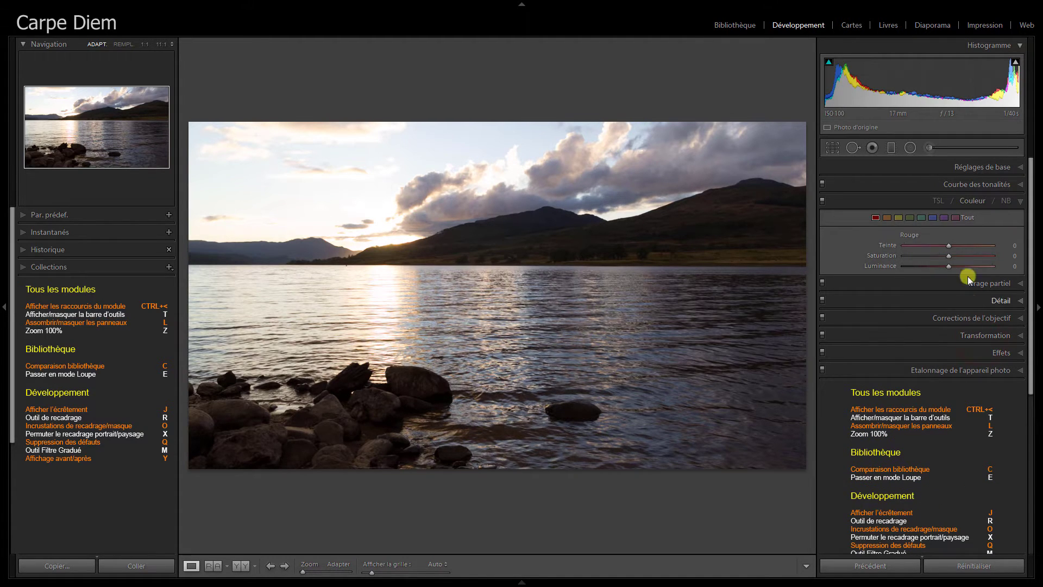
{"action": "left_click", "coordinate": [983, 184]}
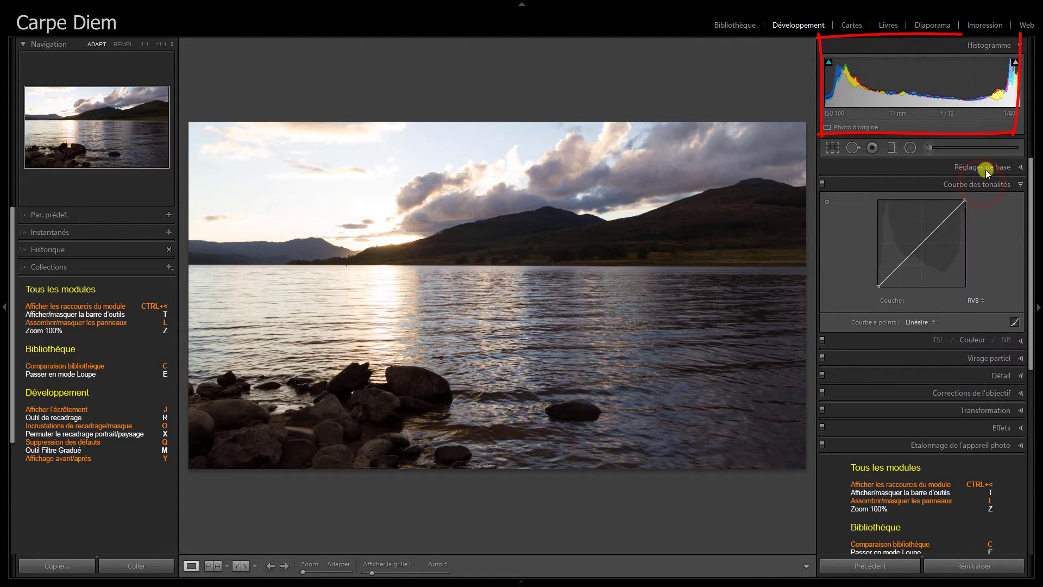
{"action": "left_click", "coordinate": [986, 170]}
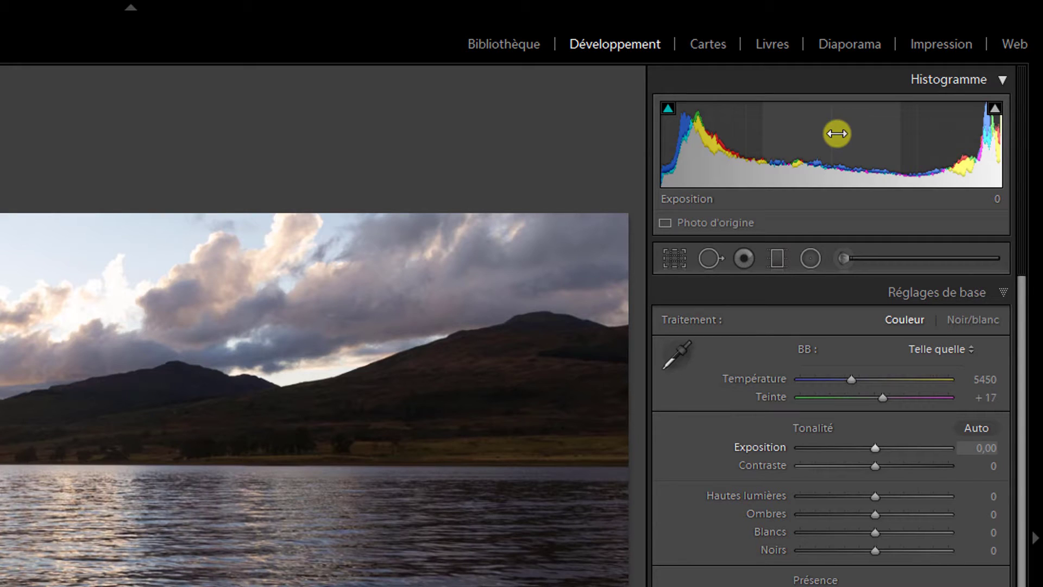
Show the histogram's context menu with clipping indicators and info display options.
{"action": "right_click", "coordinate": [837, 133]}
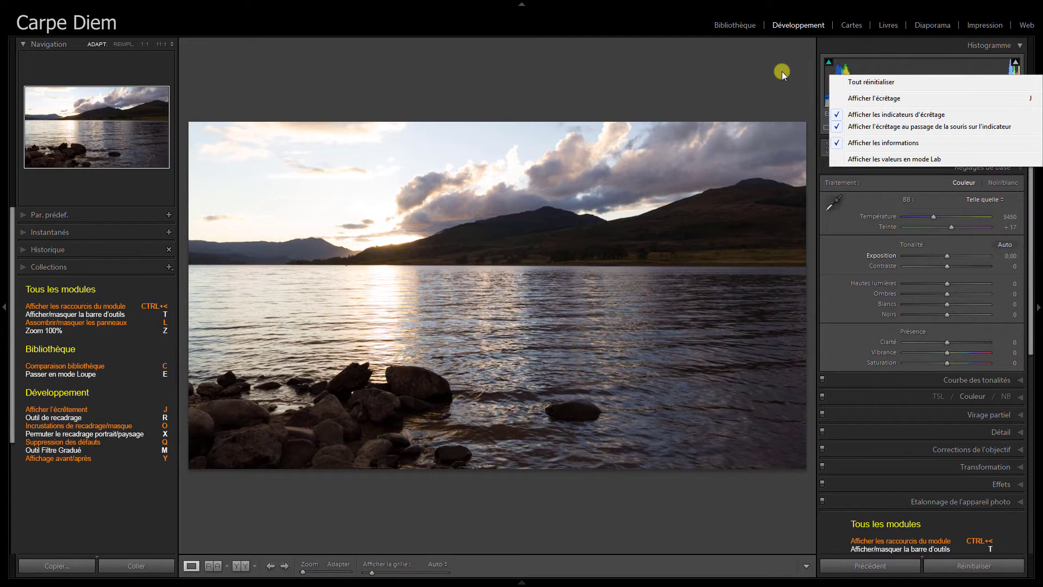
Dismiss the histogram menu, switch treatment to Black & White, then return to Colour.
{"action": "left_click", "coordinate": [781, 71]}
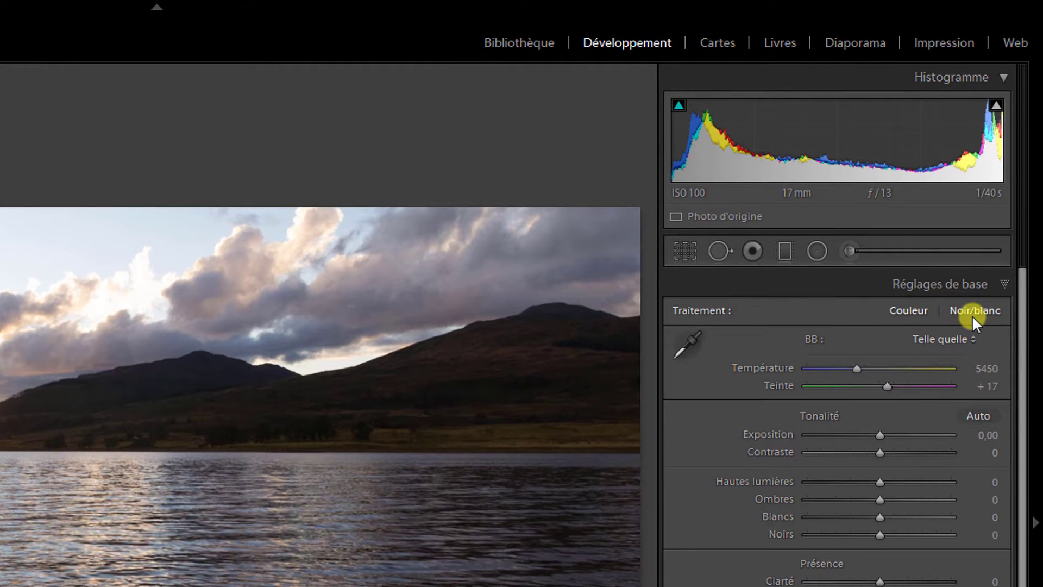
{"action": "left_click", "coordinate": [974, 314]}
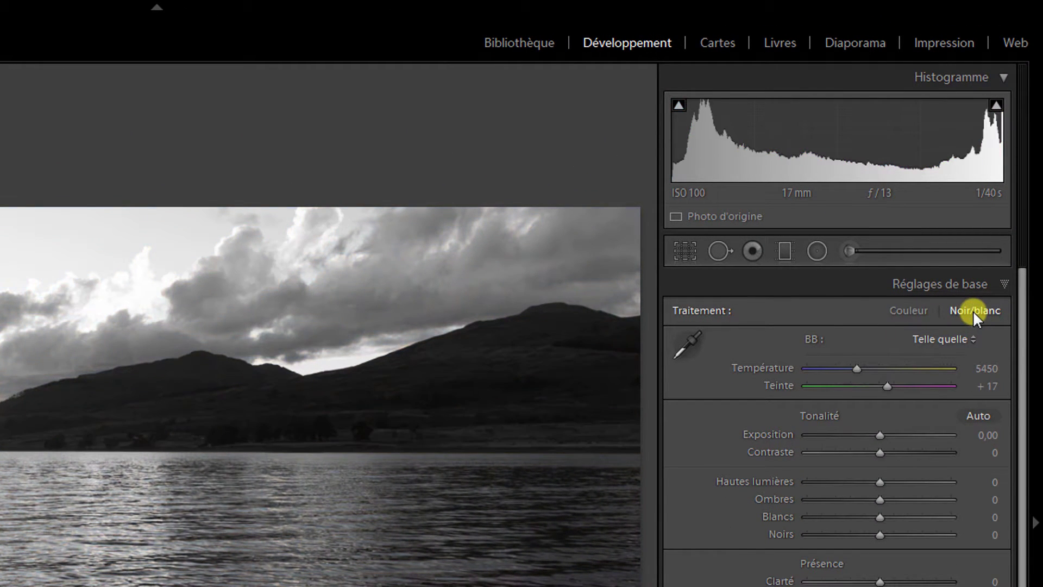
{"action": "left_click", "coordinate": [908, 307]}
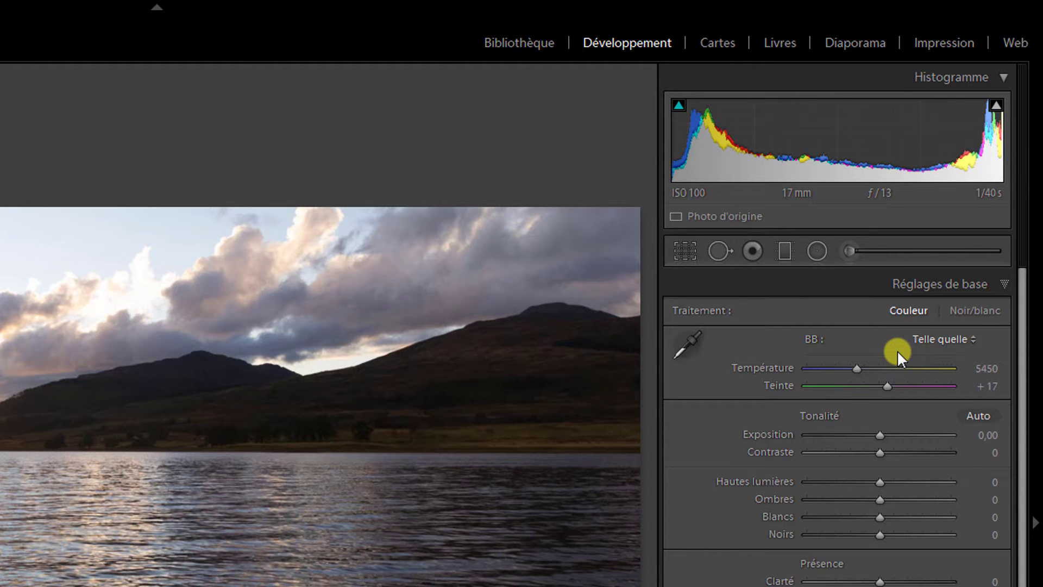
Browse white balance presets, keep As Shot, and try cooler and warmer temperatures.
{"action": "left_click", "coordinate": [939, 341]}
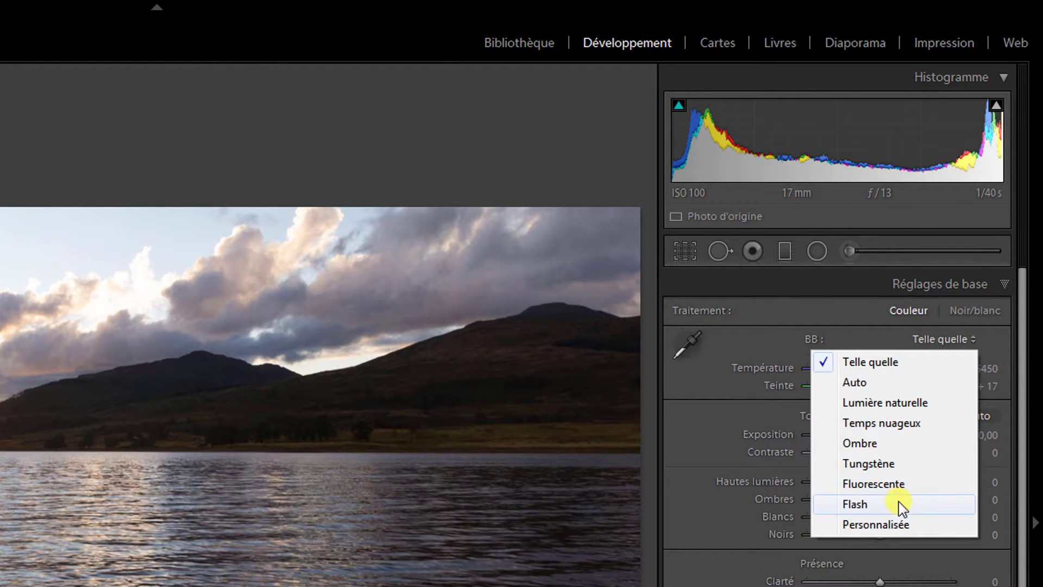
{"action": "left_click", "coordinate": [685, 377]}
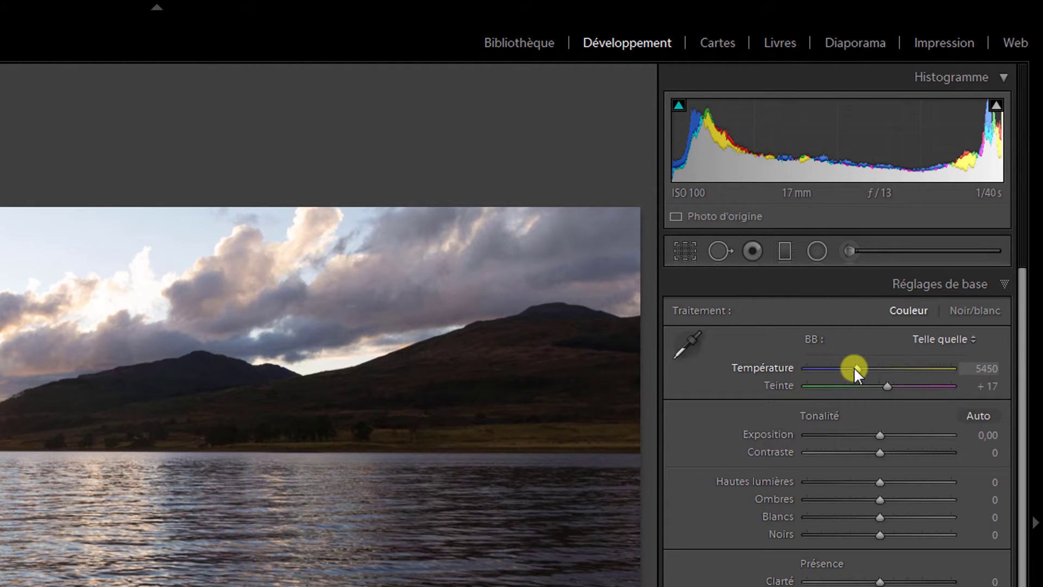
{"action": "left_click_drag", "start_coordinate": [855, 368], "coordinate": [813, 367]}
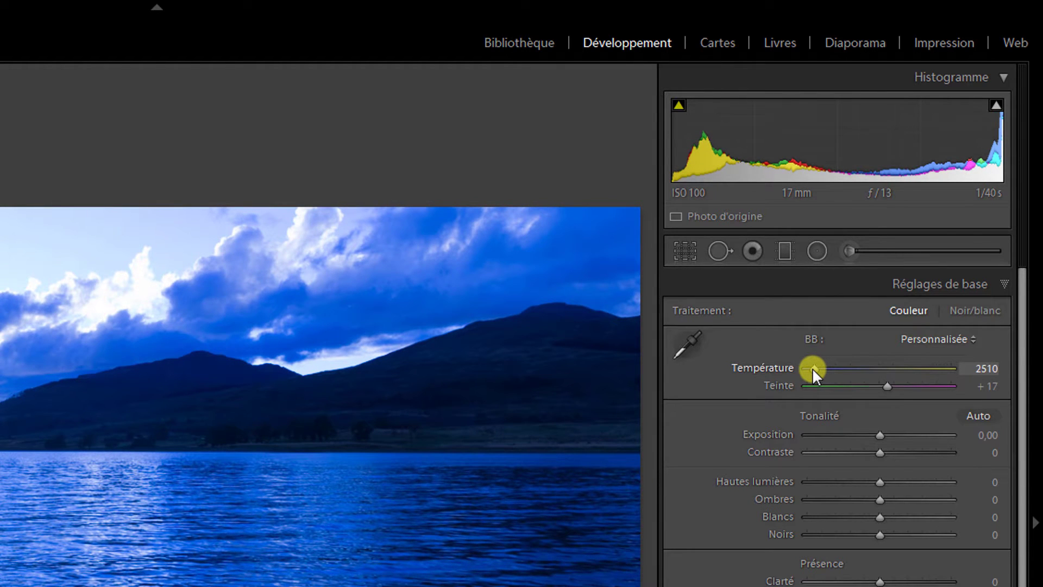
{"action": "left_click_drag", "start_coordinate": [813, 367], "coordinate": [932, 369]}
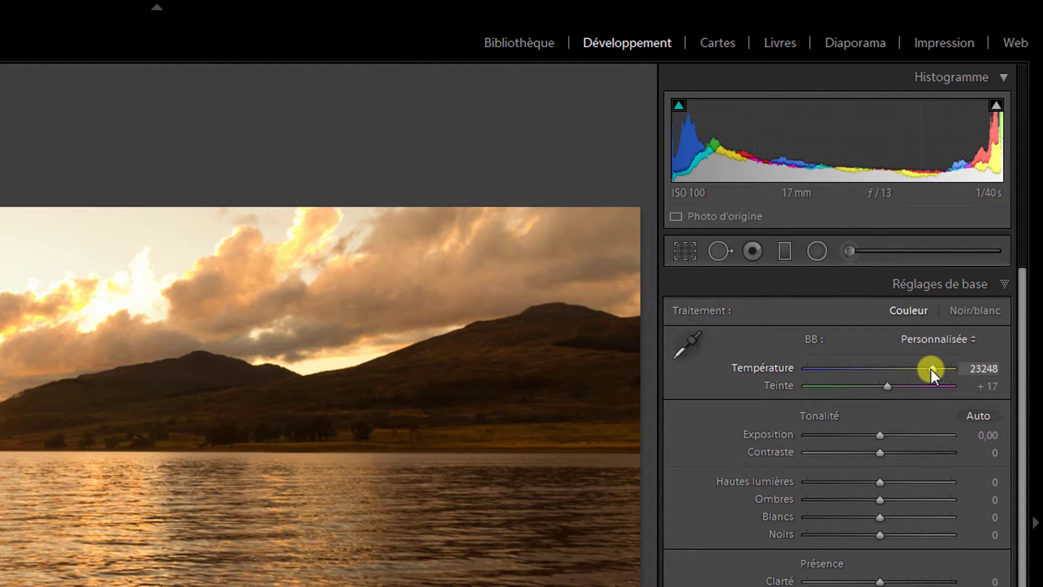
Reset Temperature, then set Tint to +104 and Temperature to 9221.
{"action": "double_click", "coordinate": [767, 369]}
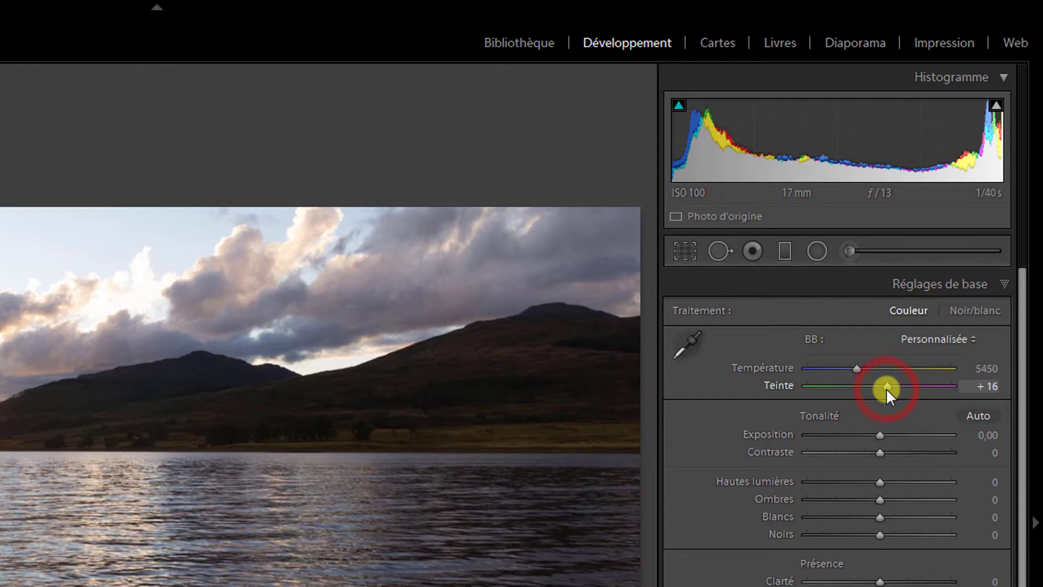
{"action": "mouse_move", "coordinate": [886, 388]}
{"action": "left_mouse_down"}
{"action": "mouse_move", "coordinate": [822, 388]}
{"action": "mouse_move", "coordinate": [928, 387]}
{"action": "left_mouse_up"}
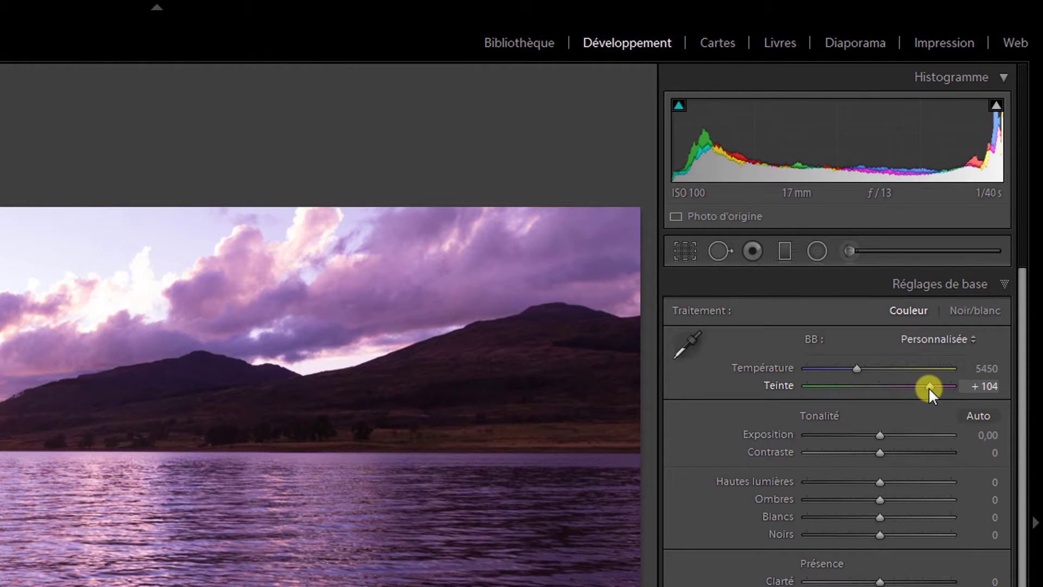
{"action": "left_click_drag", "start_coordinate": [857, 368], "coordinate": [901, 371]}
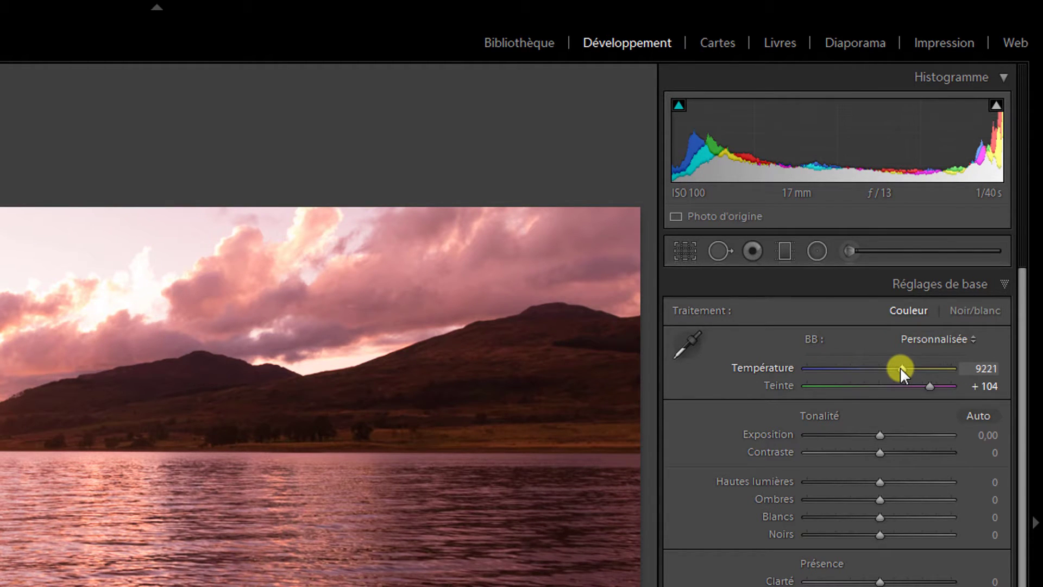
Sample a neutral cloud with the white balance eyedropper (5800 K, tint +26), then hide panels with F7.
{"action": "left_click", "coordinate": [691, 342]}
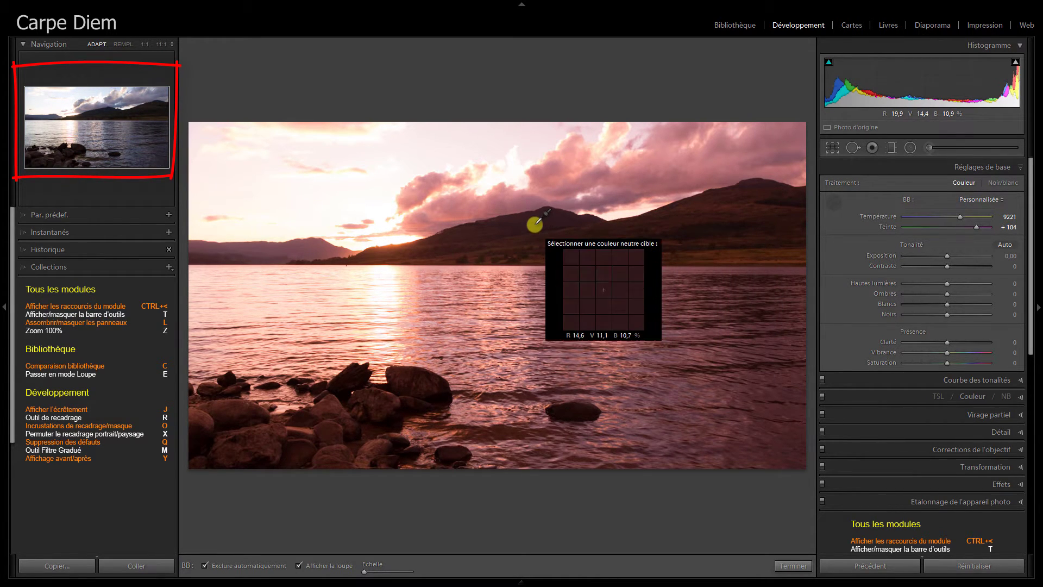
{"action": "left_click", "coordinate": [524, 182]}
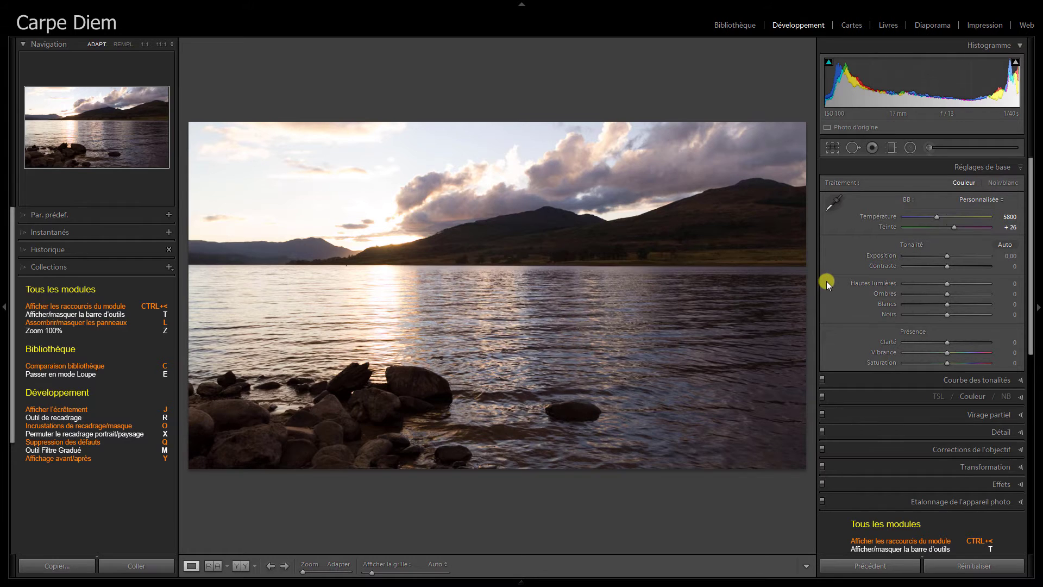
{"action": "key", "text": "F7"}
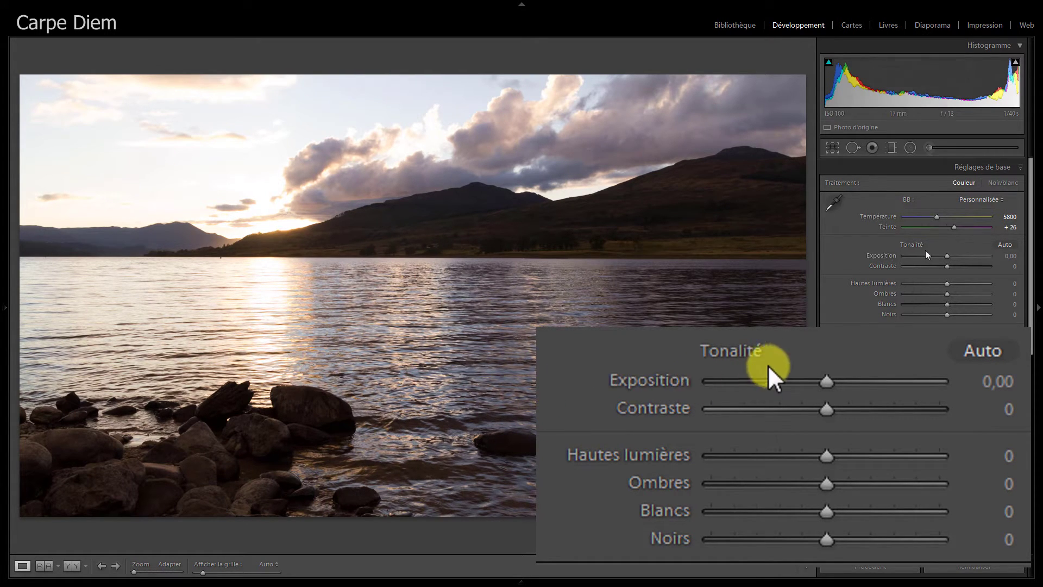
{"action": "left_click", "coordinate": [1004, 248]}
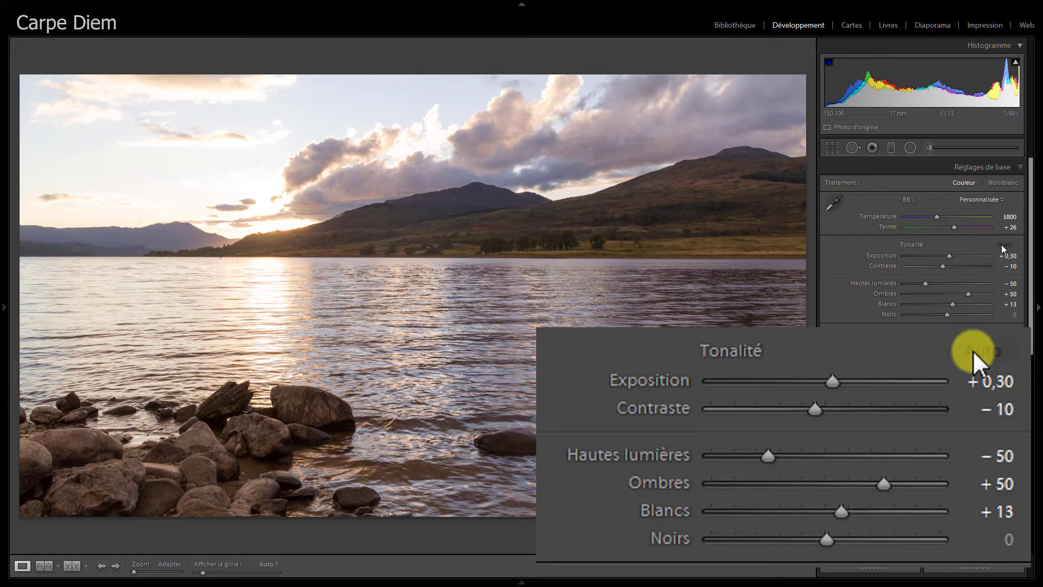
{"action": "left_click", "coordinate": [908, 245]}
{"action": "double_click", "coordinate": [908, 245]}
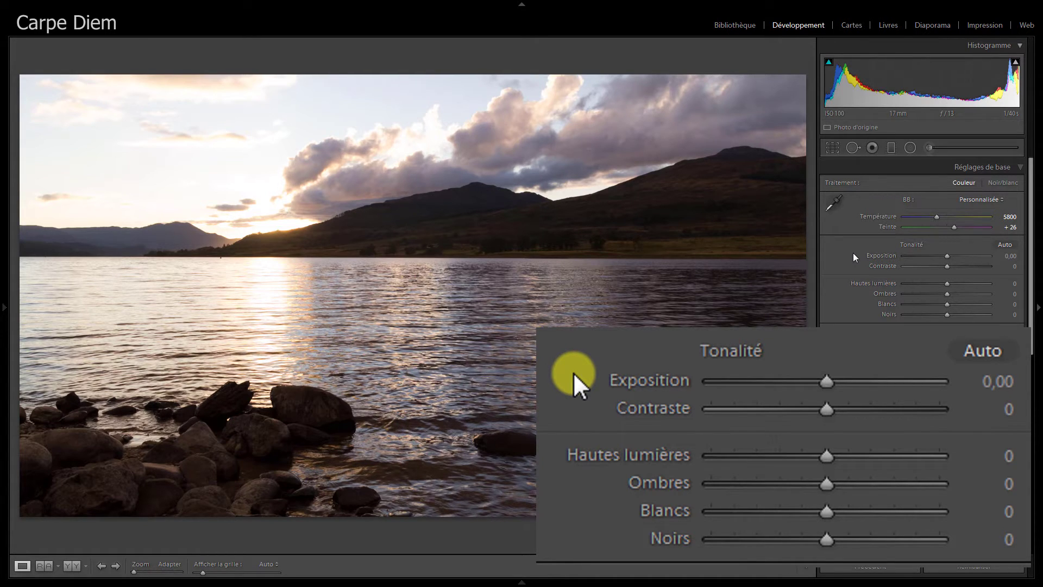
Enter 1 in the Exposure field to set exposure to +1.00.
{"action": "left_click", "coordinate": [1011, 262]}
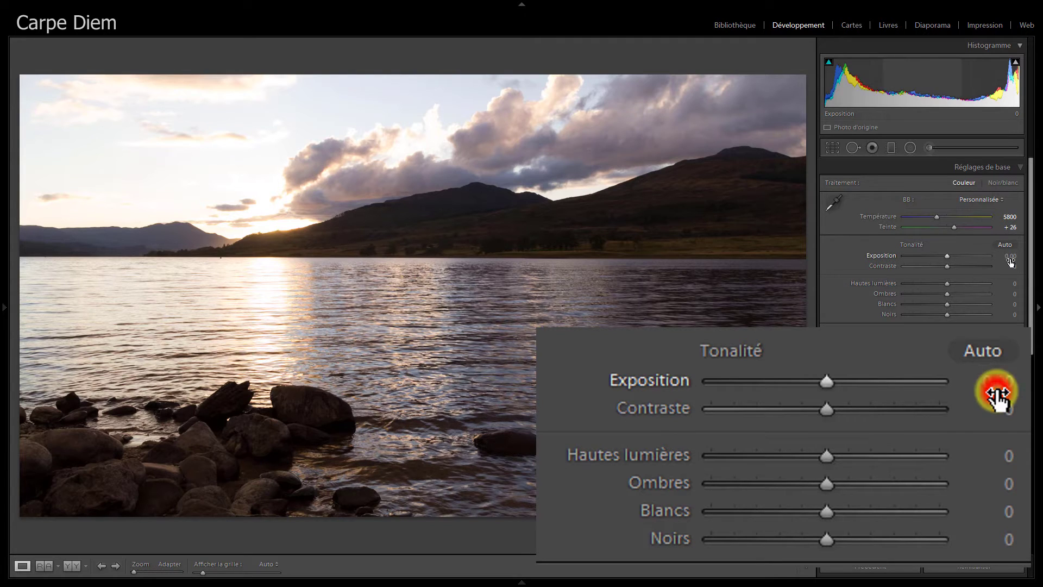
{"action": "type", "text": "1"}
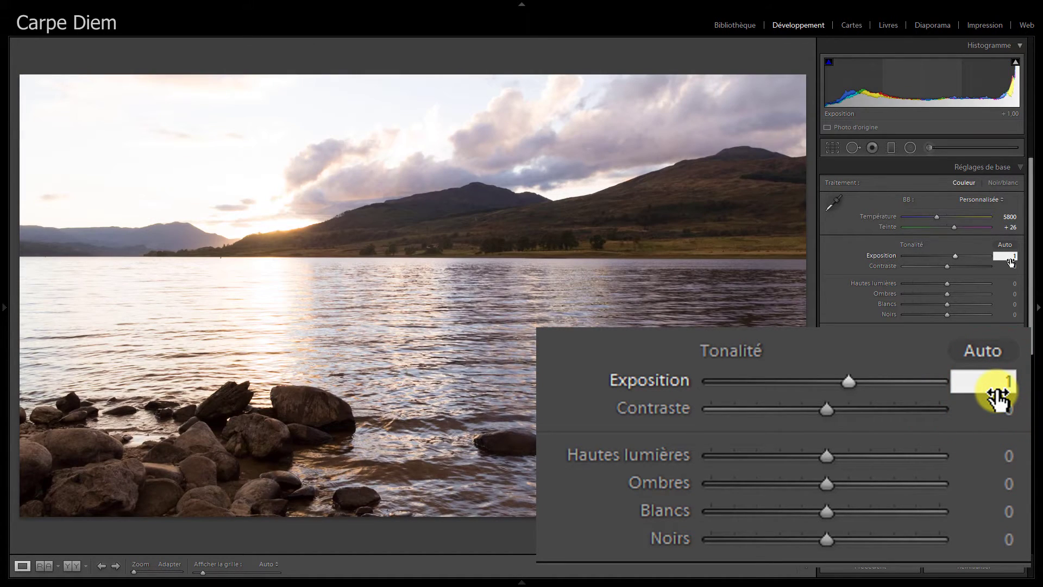
{"action": "key", "text": "Return"}
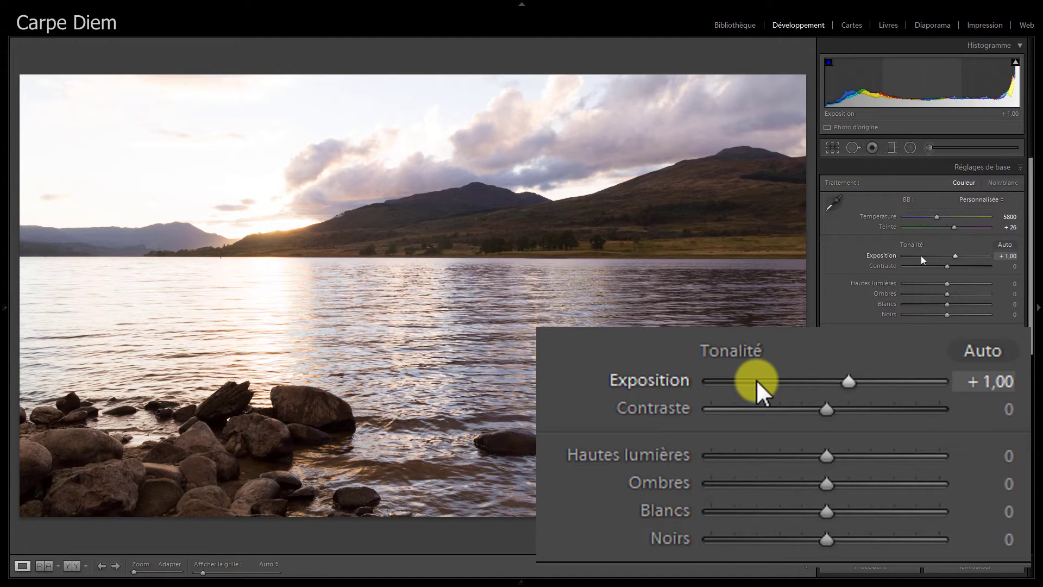
Try Exposure at +5 and -5, then reset it to 0.00.
{"action": "left_click", "coordinate": [954, 256]}
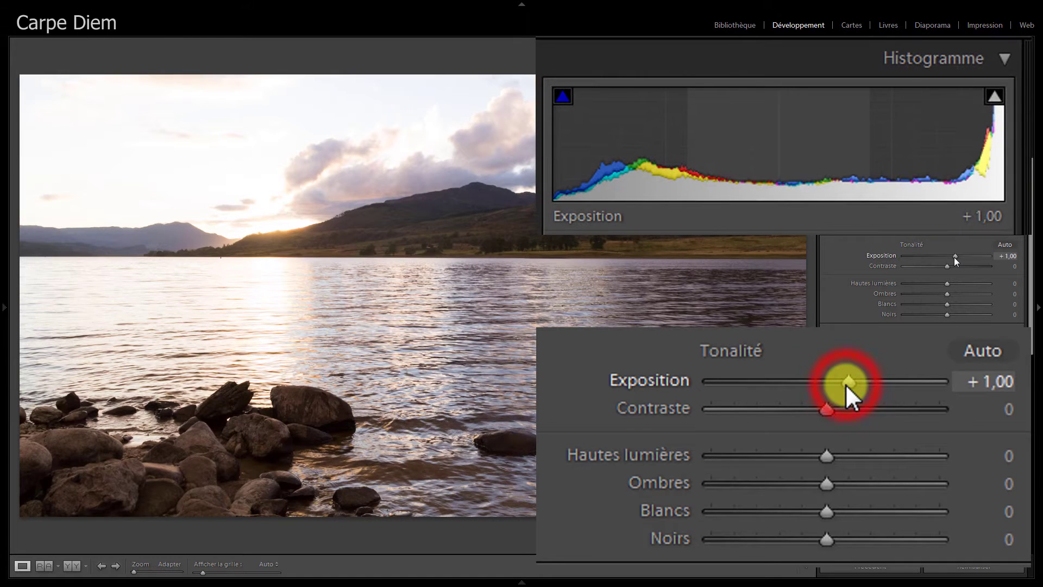
{"action": "left_click_drag", "start_coordinate": [954, 256], "coordinate": [997, 264]}
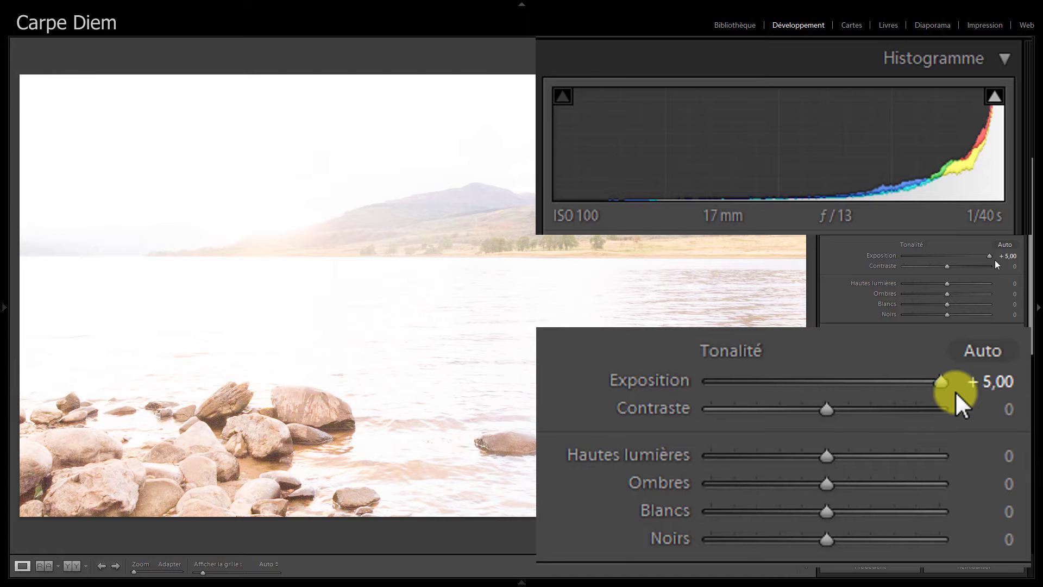
{"action": "left_click_drag", "start_coordinate": [989, 259], "coordinate": [902, 259]}
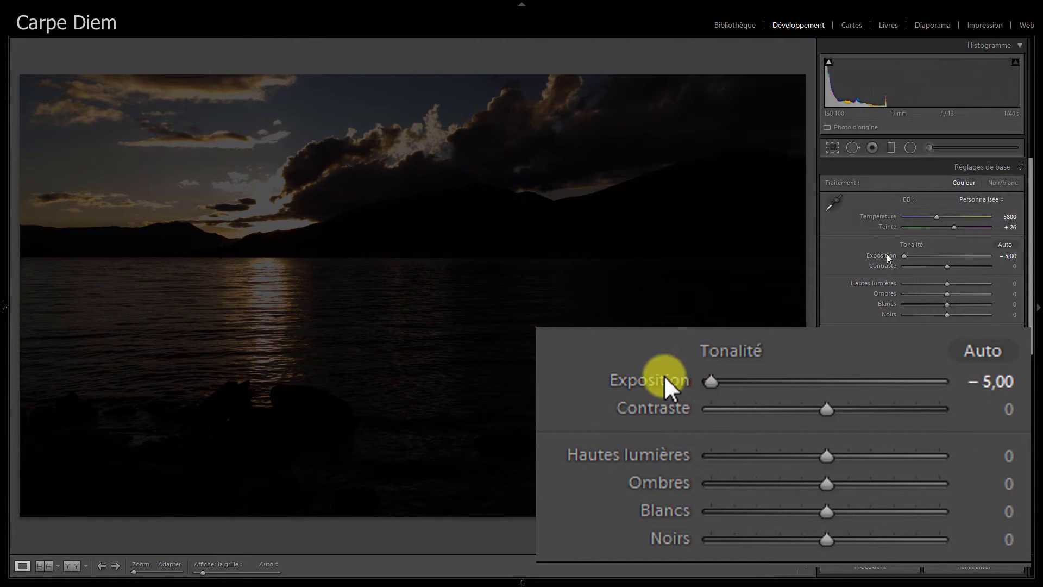
{"action": "left_click", "coordinate": [886, 257]}
{"action": "double_click", "coordinate": [886, 256]}
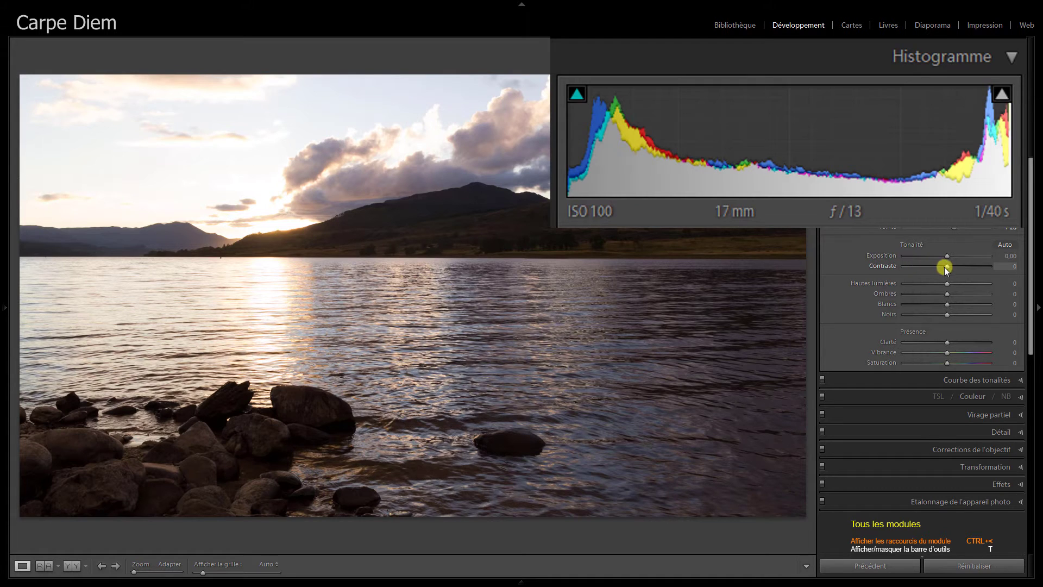
Set Contrast to +100 and enable both shadow and highlight clipping indicators.
{"action": "left_click_drag", "start_coordinate": [948, 269], "coordinate": [1005, 270]}
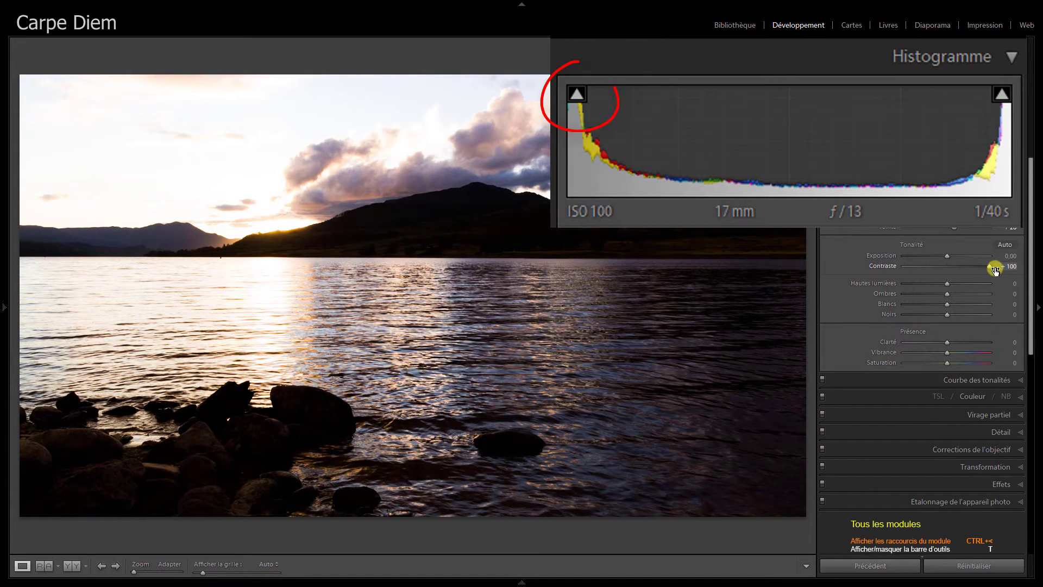
{"action": "left_click", "coordinate": [578, 97]}
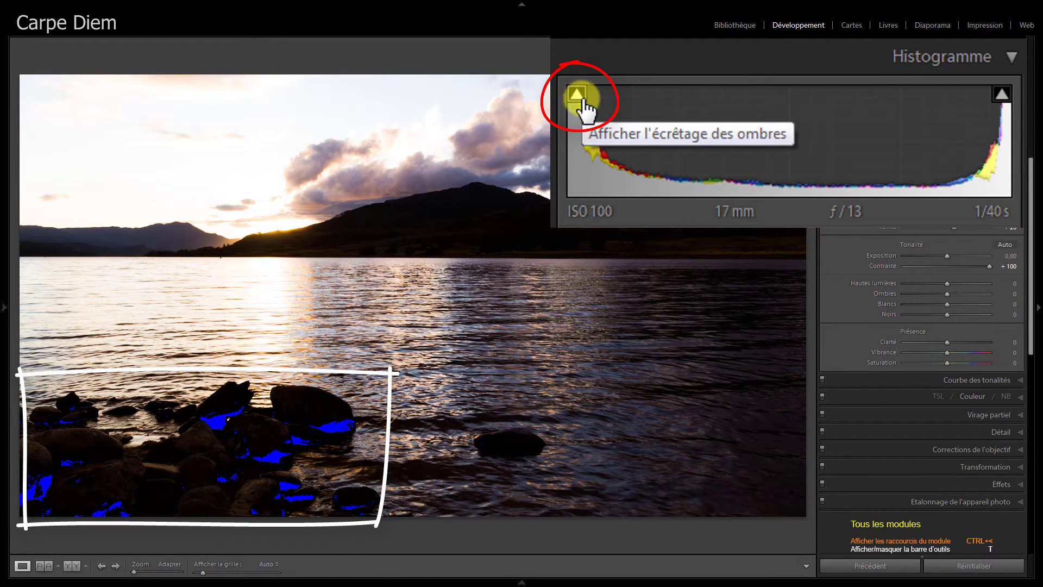
{"action": "left_click", "coordinate": [1002, 97]}
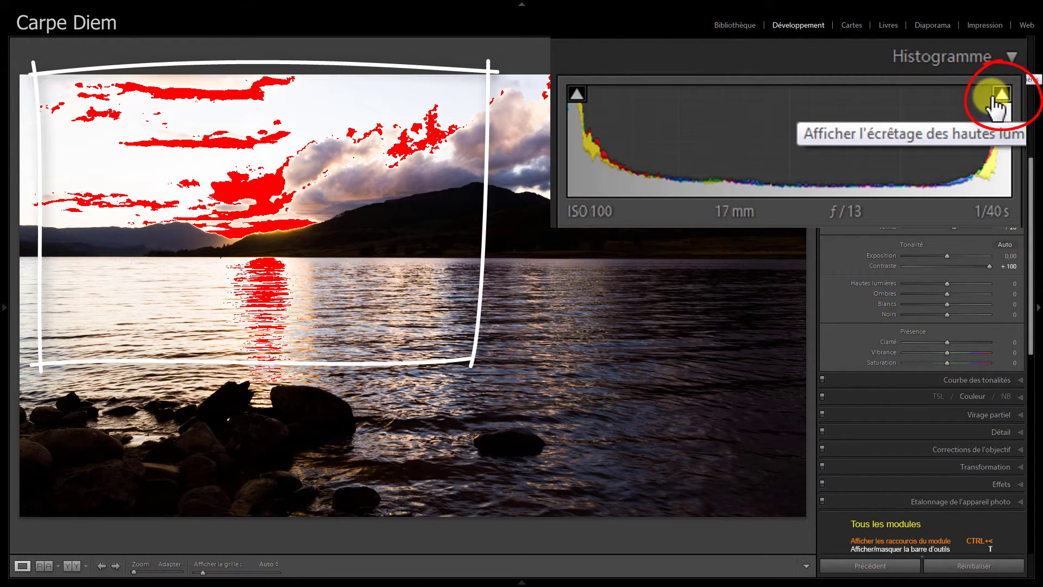
Toggle the clipping warnings with J and the highlight triangle, ending with both warnings on.
{"action": "key", "text": "j"}
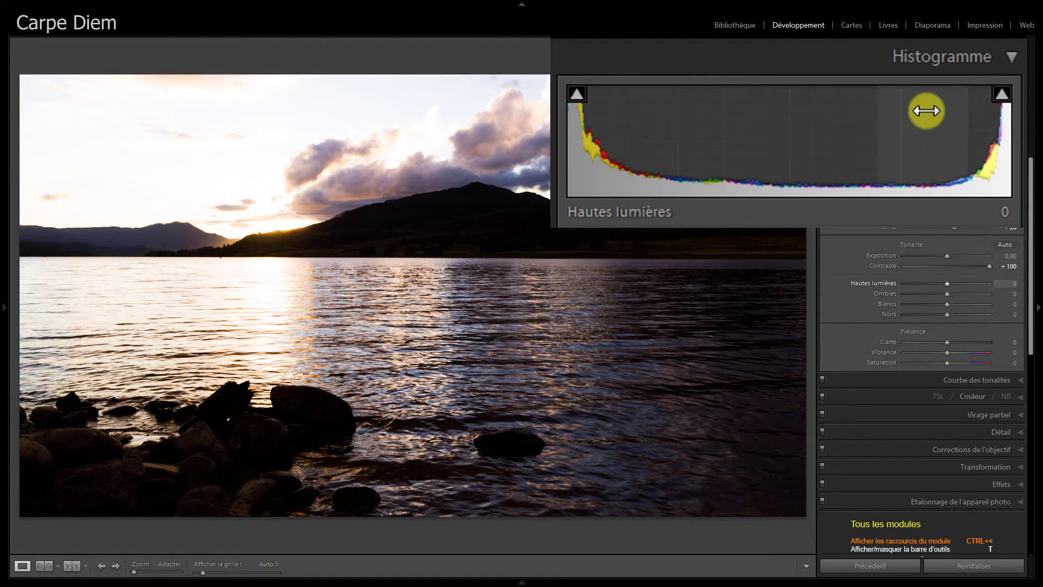
{"action": "left_click", "coordinate": [1001, 95]}
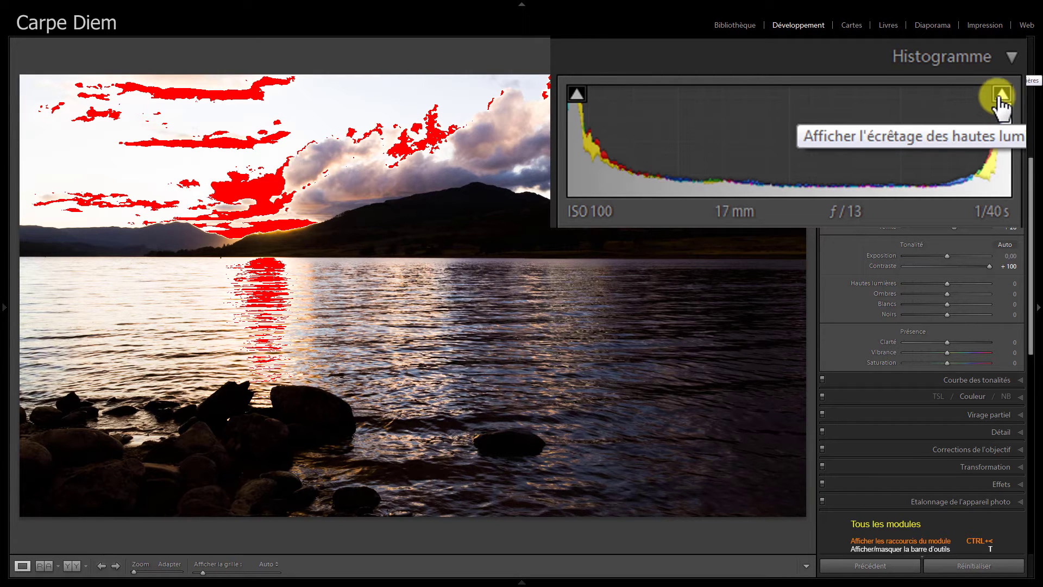
{"action": "left_click", "coordinate": [1002, 96]}
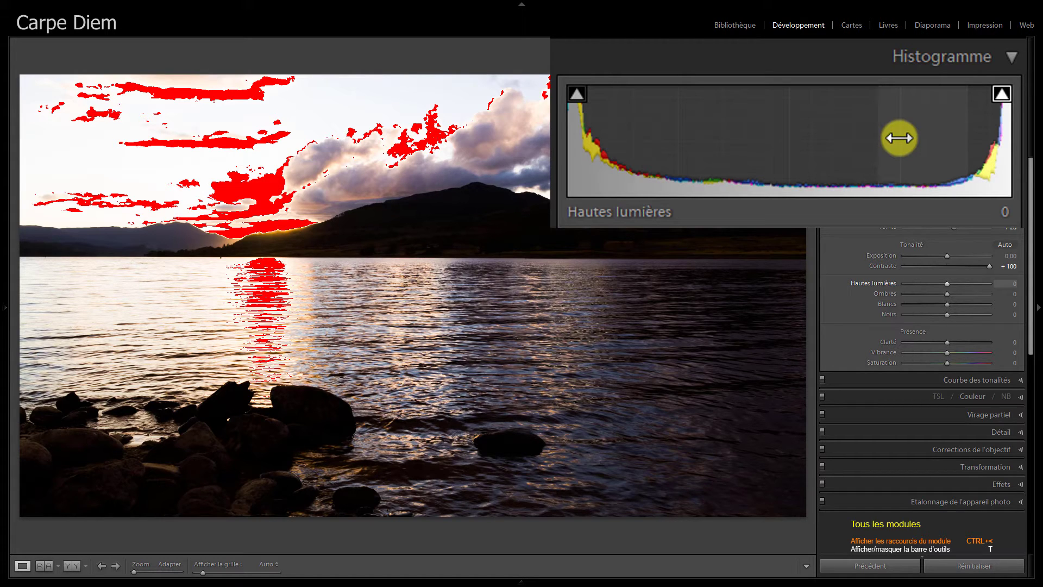
{"action": "key", "text": "j"}
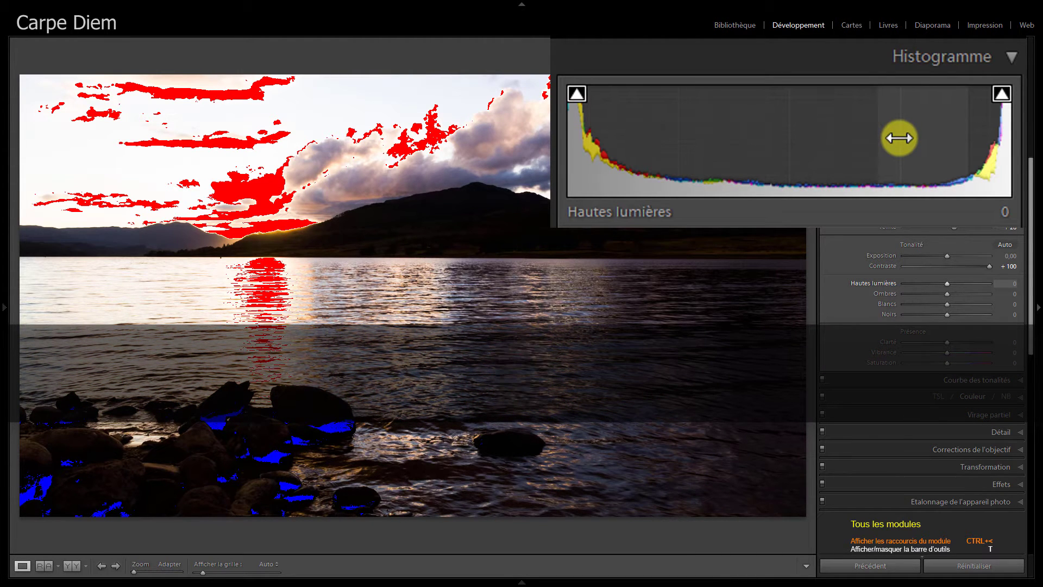
{"action": "key", "text": "j"}
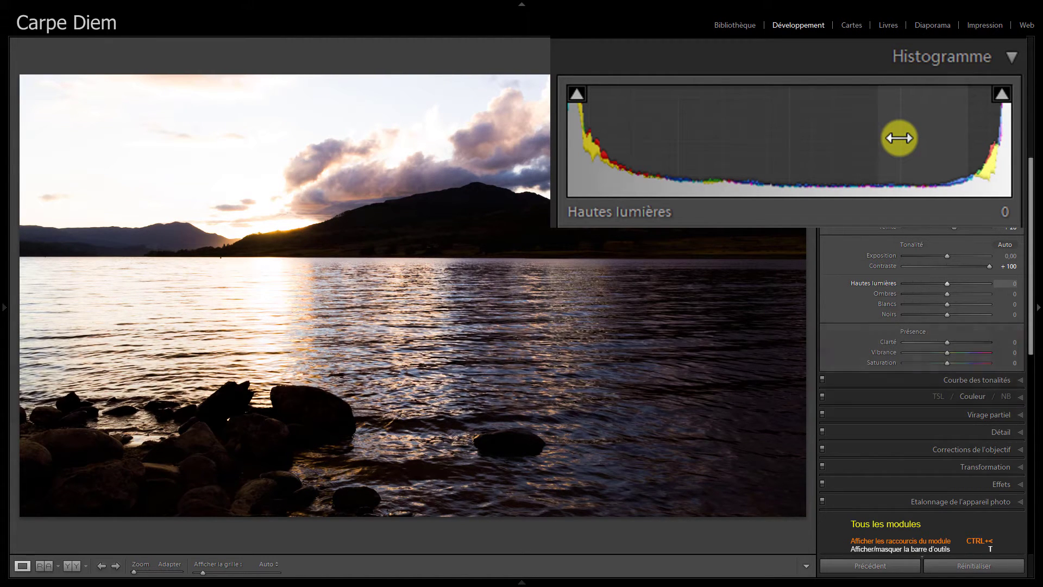
{"action": "key", "text": "j"}
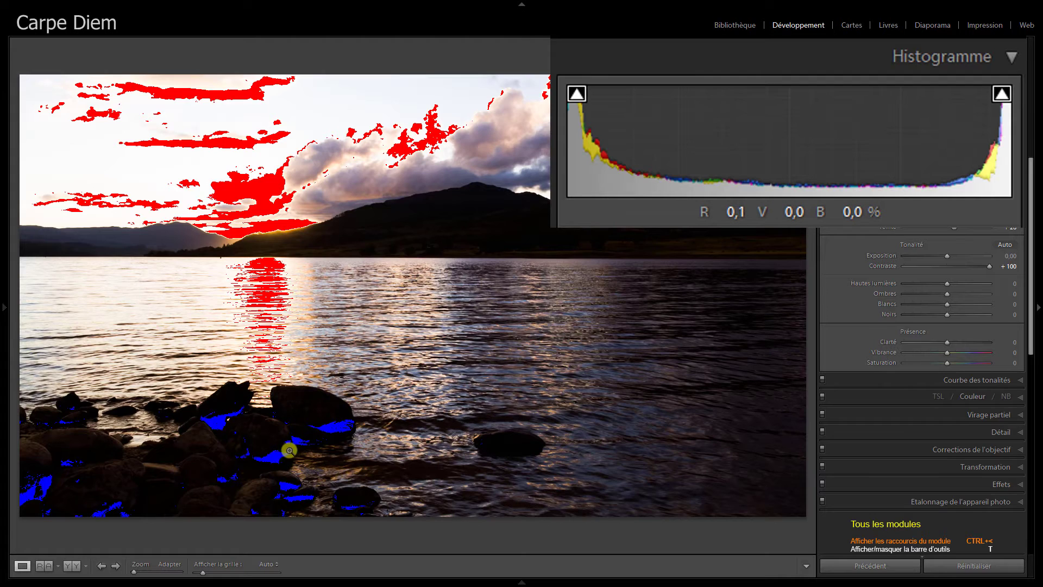
Reset contrast to zero, try exposure at -2,00, then reset Exposition to 0,00.
{"action": "double_click", "coordinate": [880, 266]}
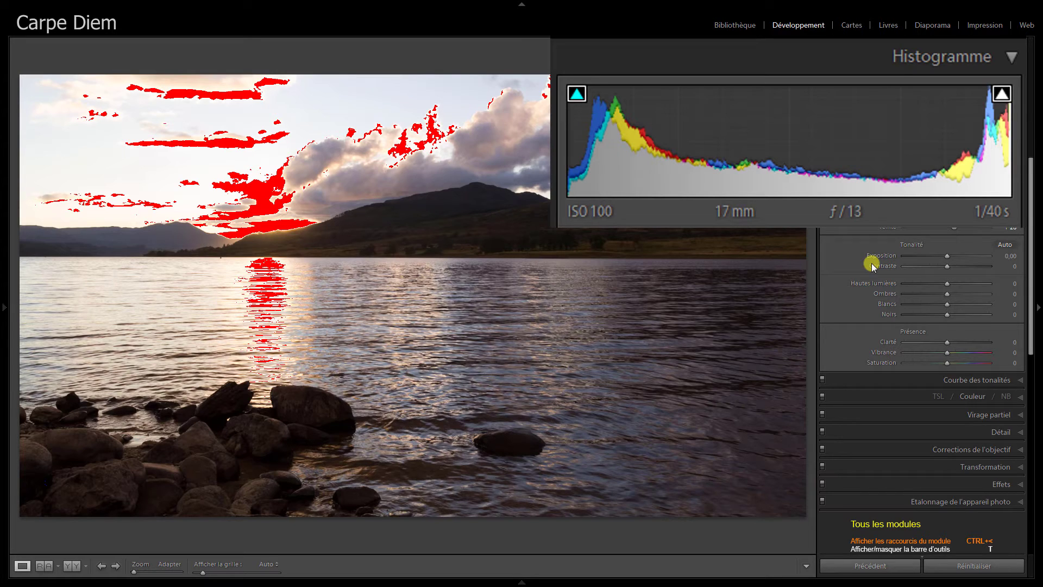
{"action": "left_click", "coordinate": [1007, 257]}
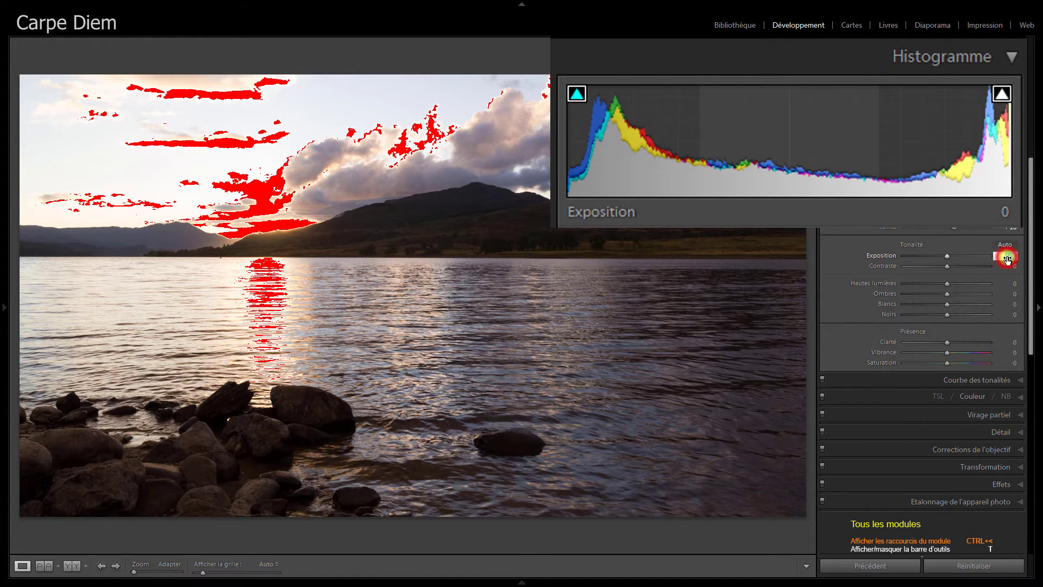
{"action": "mouse_move", "coordinate": [881, 255]}
{"action": "type", "text": "-2"}
{"action": "key", "text": "Return"}
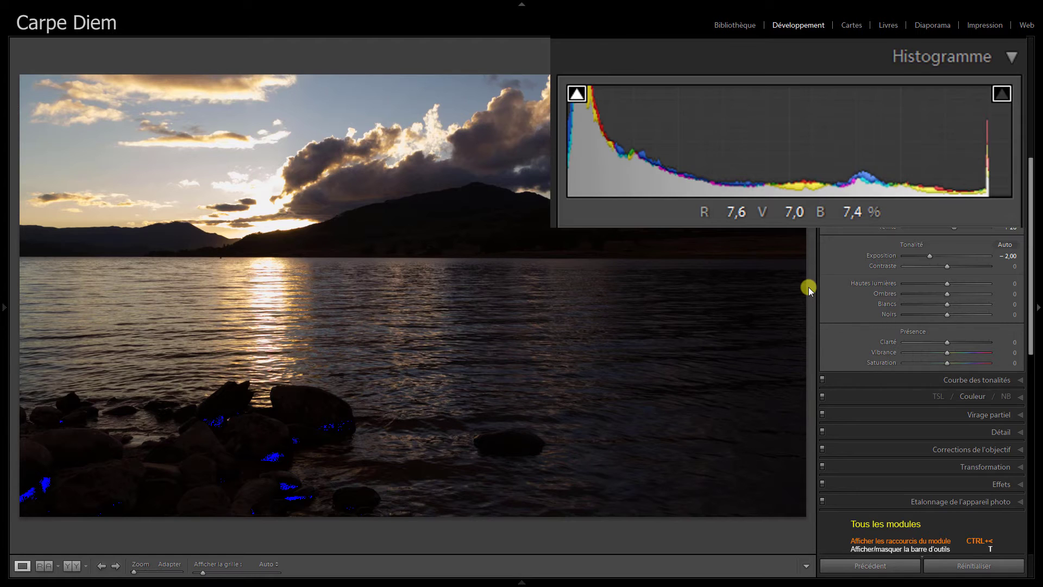
{"action": "double_click", "coordinate": [876, 256]}
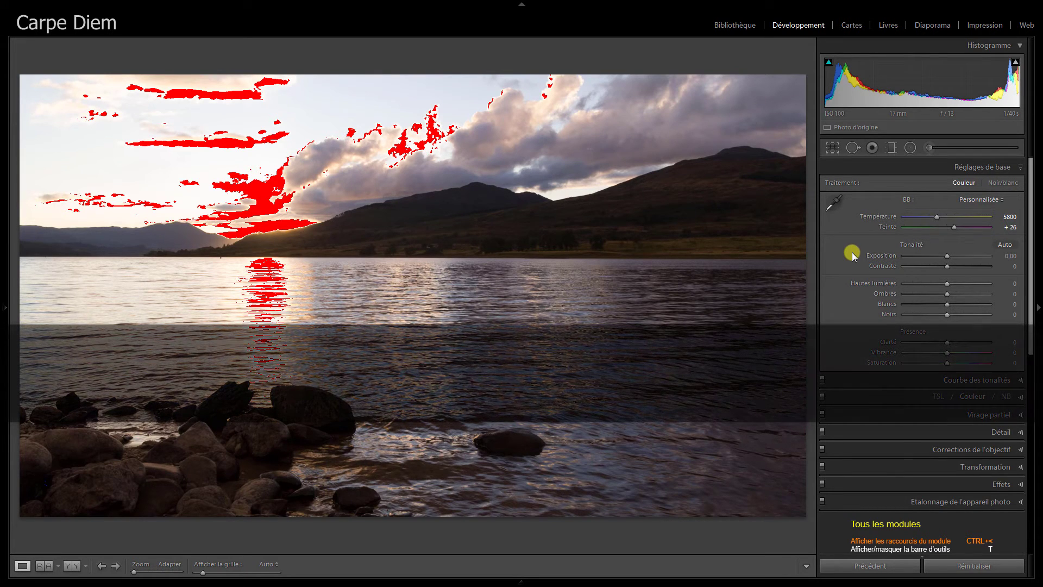
Hide clipping warnings, test Contraste at +100 and -100, then reset it to 0.
{"action": "key", "text": "j"}
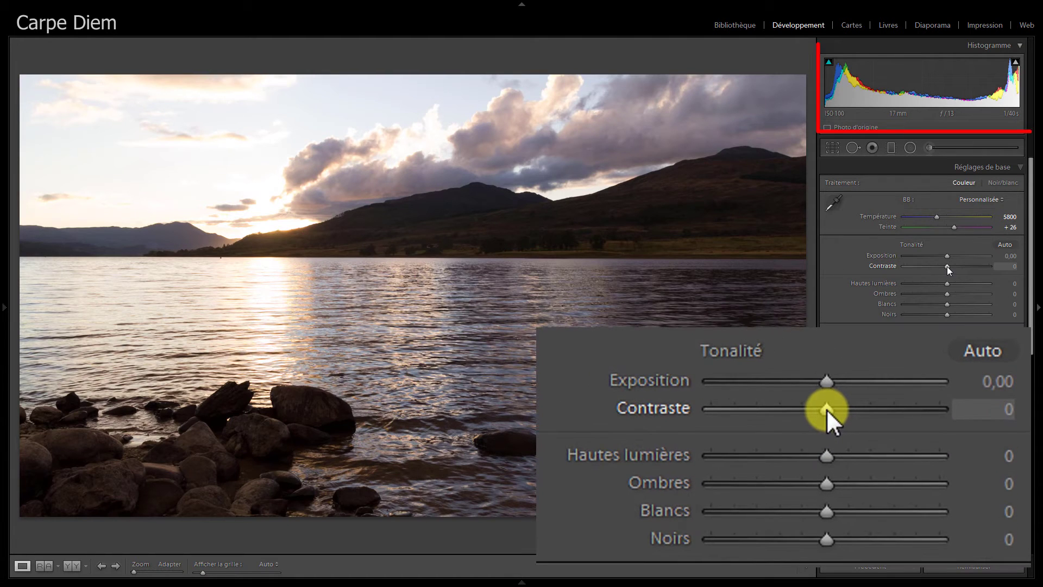
{"action": "left_click_drag", "start_coordinate": [949, 267], "coordinate": [994, 272]}
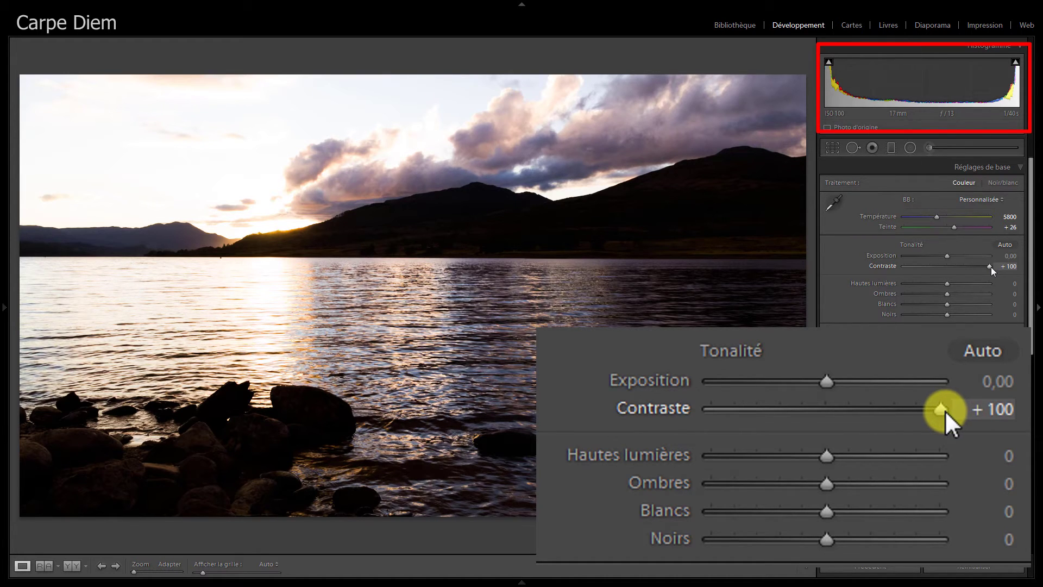
{"action": "left_click_drag", "start_coordinate": [990, 266], "coordinate": [903, 273]}
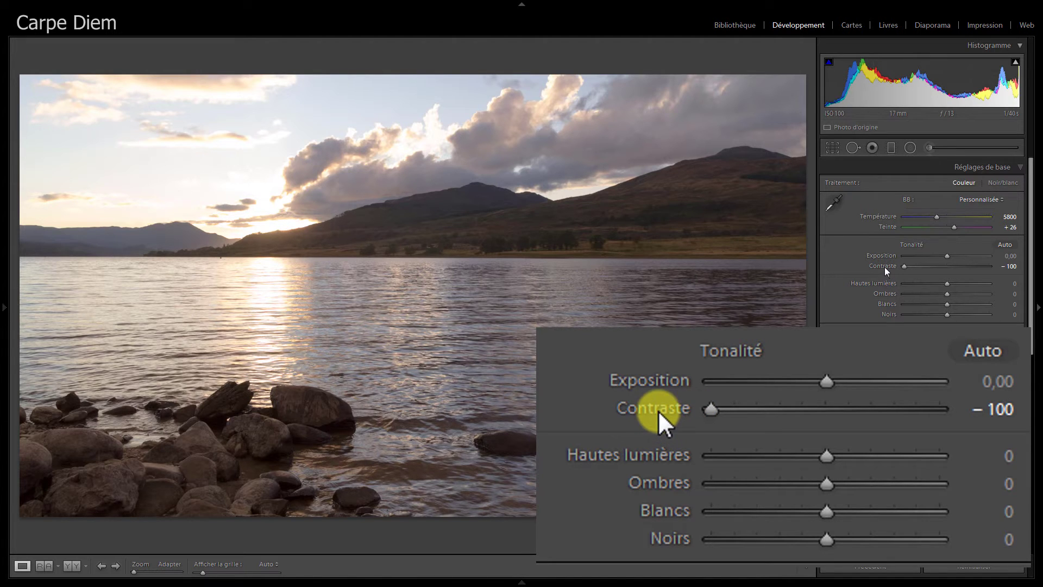
{"action": "double_click", "coordinate": [885, 266]}
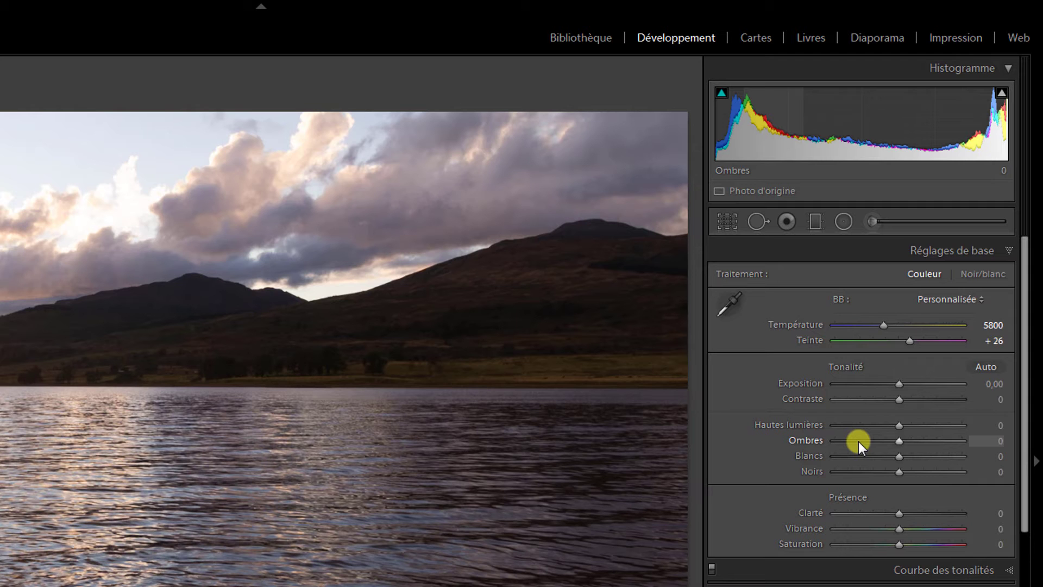
Try Hautes lumières at -100 to recover sky detail, toggling back to zero for comparison.
{"action": "left_click", "coordinate": [899, 425]}
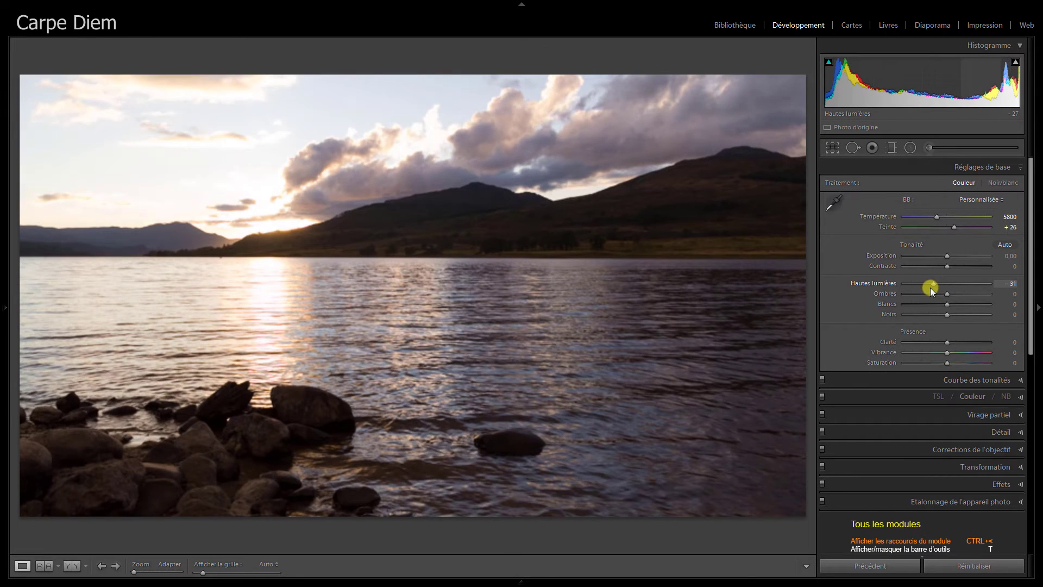
{"action": "mouse_move", "coordinate": [906, 402]}
{"action": "left_mouse_down"}
{"action": "mouse_move", "coordinate": [924, 287]}
{"action": "mouse_move", "coordinate": [902, 288]}
{"action": "left_mouse_up"}
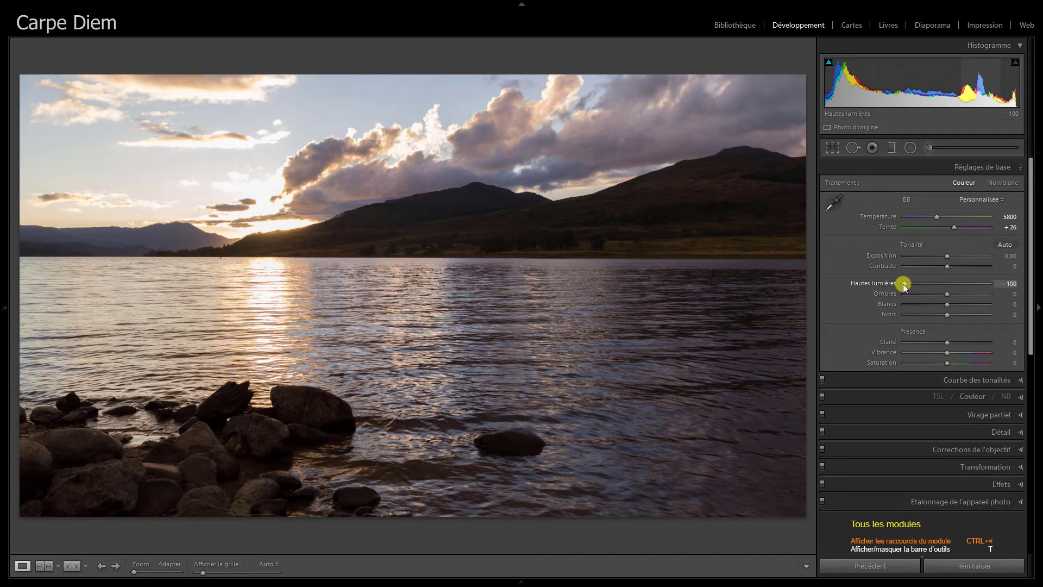
{"action": "double_click", "coordinate": [904, 285]}
{"action": "double_click", "coordinate": [903, 284]}
{"action": "left_click", "coordinate": [904, 285]}
Compare Hautes lumières at +100 against zero, leaving highlights reset to 0.
{"action": "double_click", "coordinate": [903, 284]}
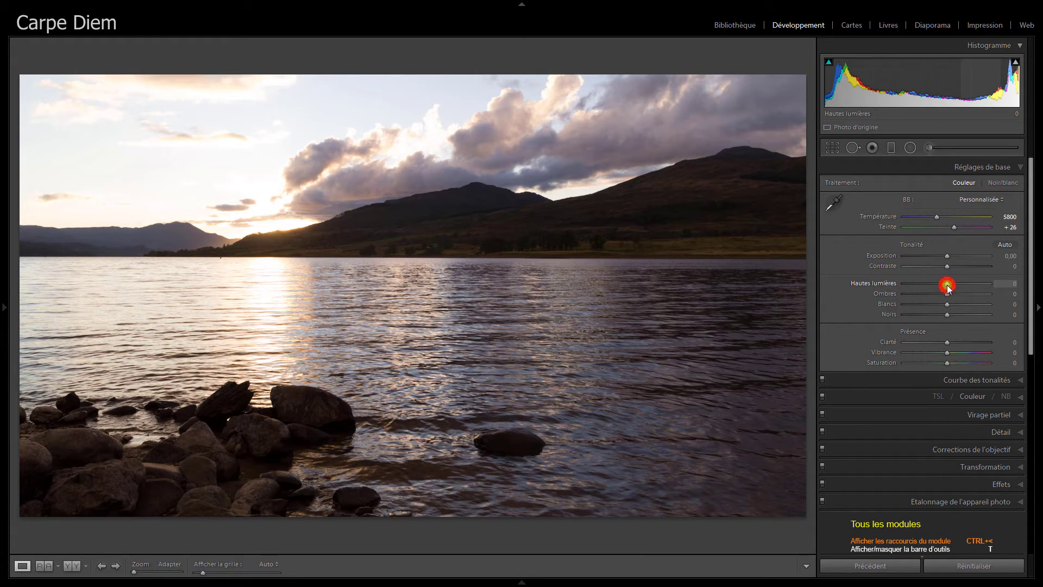
{"action": "left_click_drag", "start_coordinate": [947, 284], "coordinate": [992, 286]}
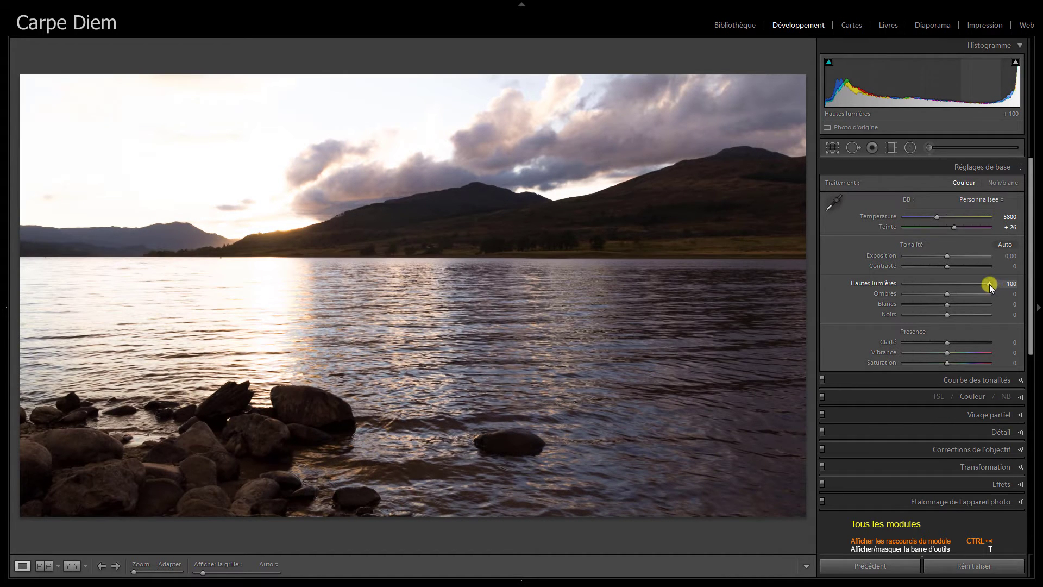
{"action": "left_click_drag", "start_coordinate": [990, 285], "coordinate": [989, 285]}
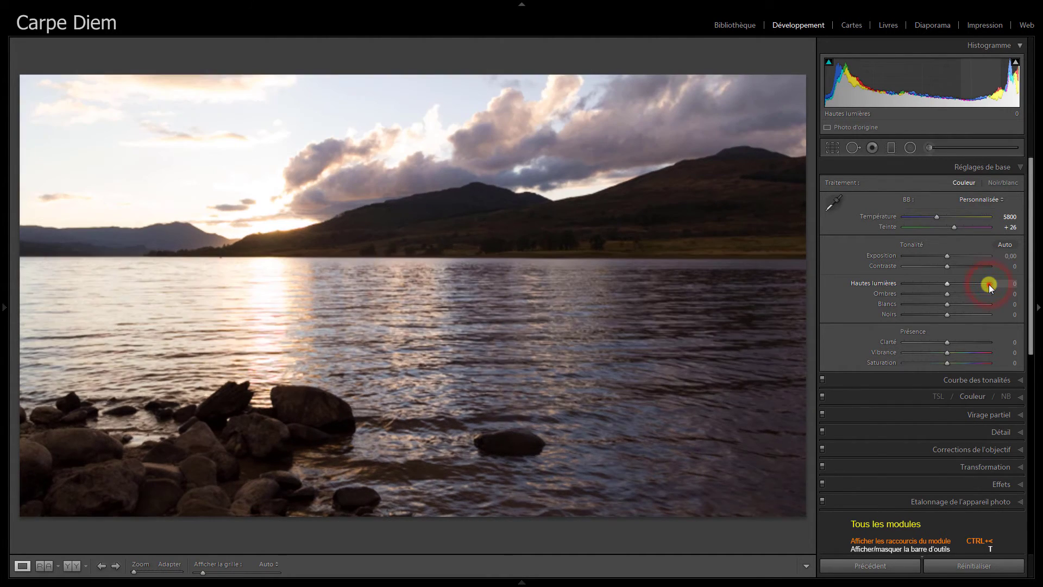
{"action": "left_click", "coordinate": [989, 285]}
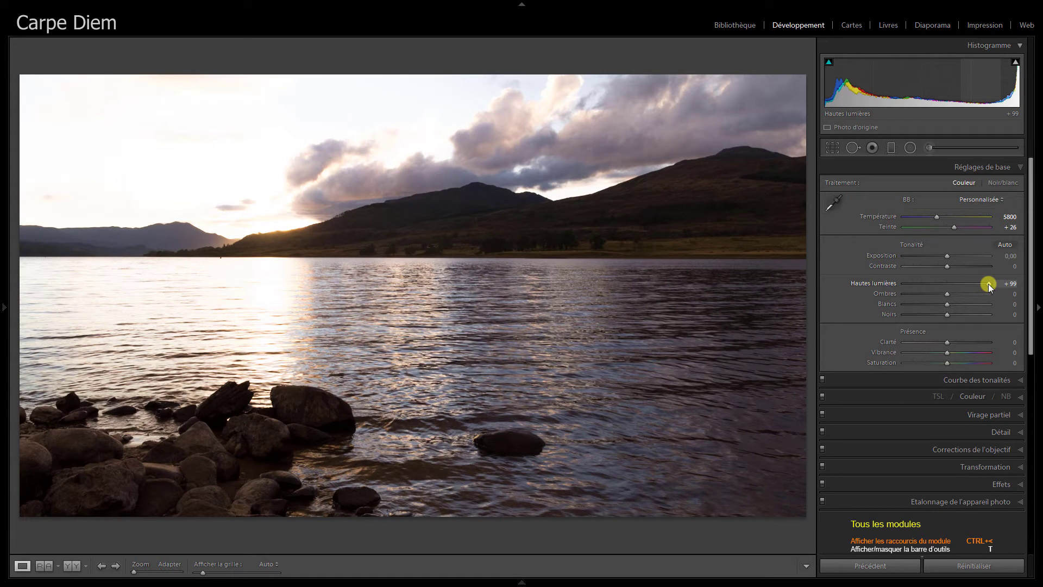
{"action": "double_click", "coordinate": [989, 284]}
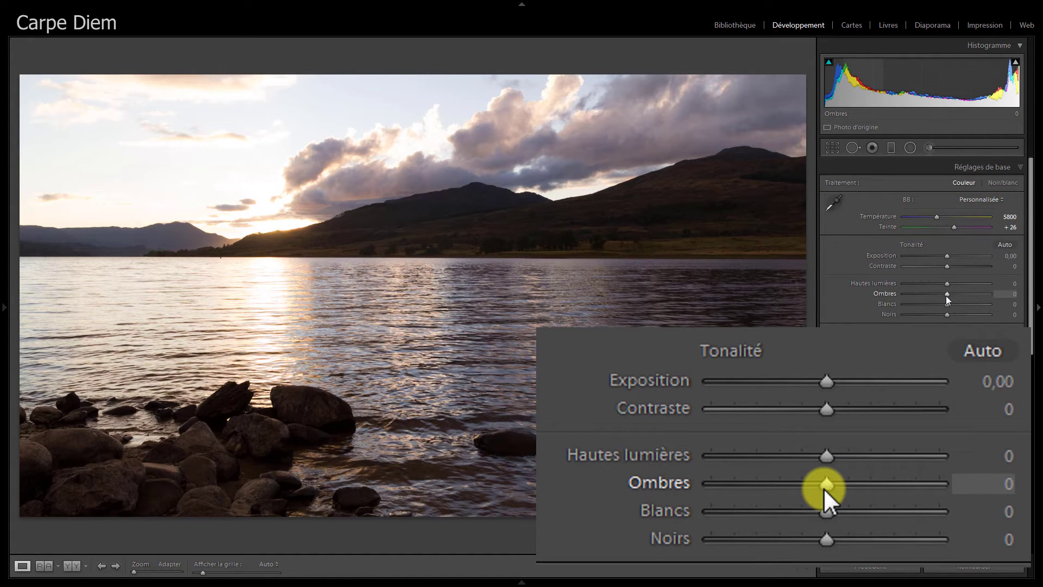
{"action": "left_click_drag", "start_coordinate": [947, 294], "coordinate": [995, 296]}
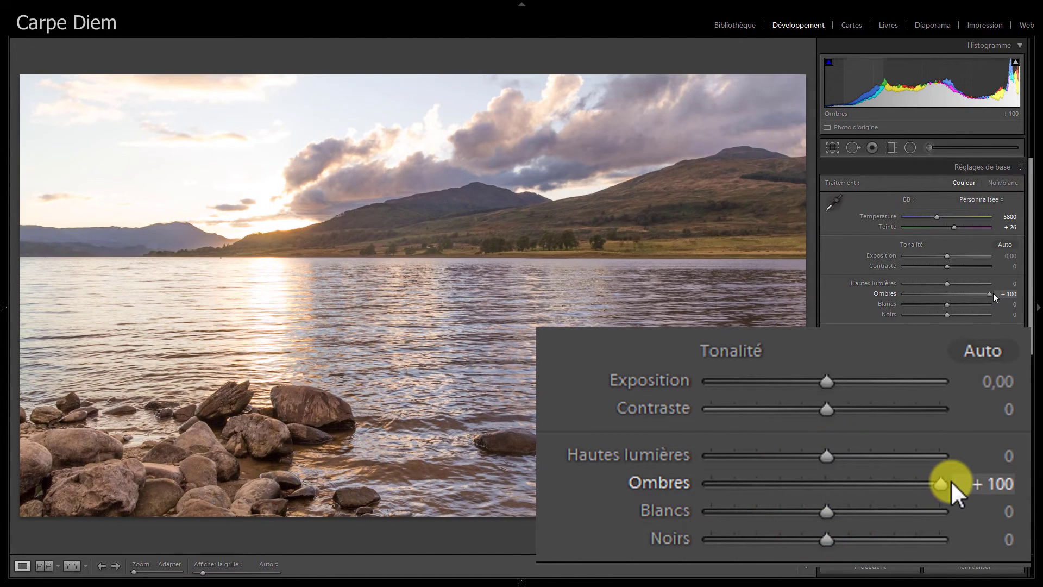
{"action": "double_click", "coordinate": [990, 293]}
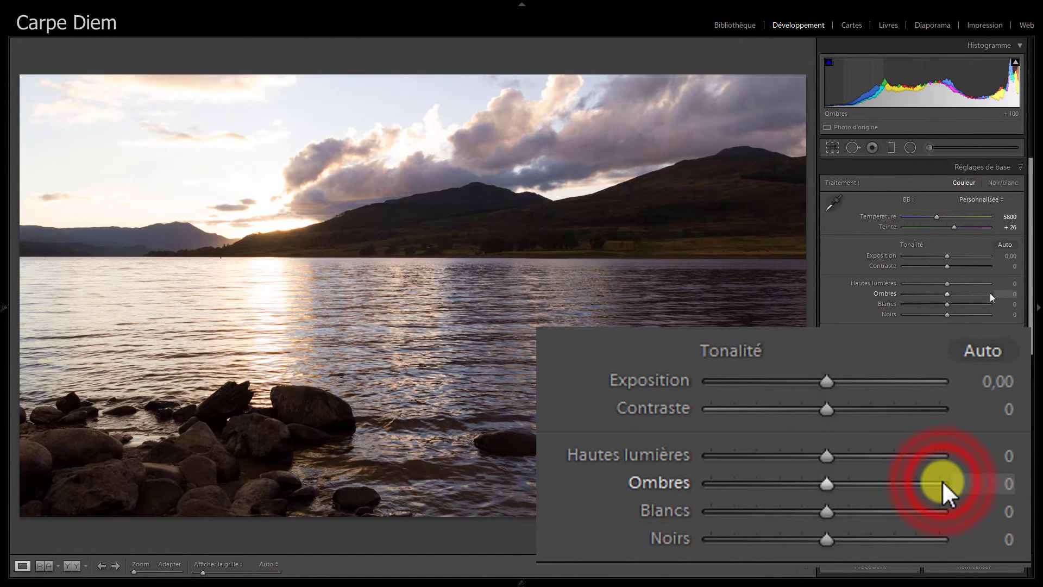
{"action": "left_click", "coordinate": [990, 293]}
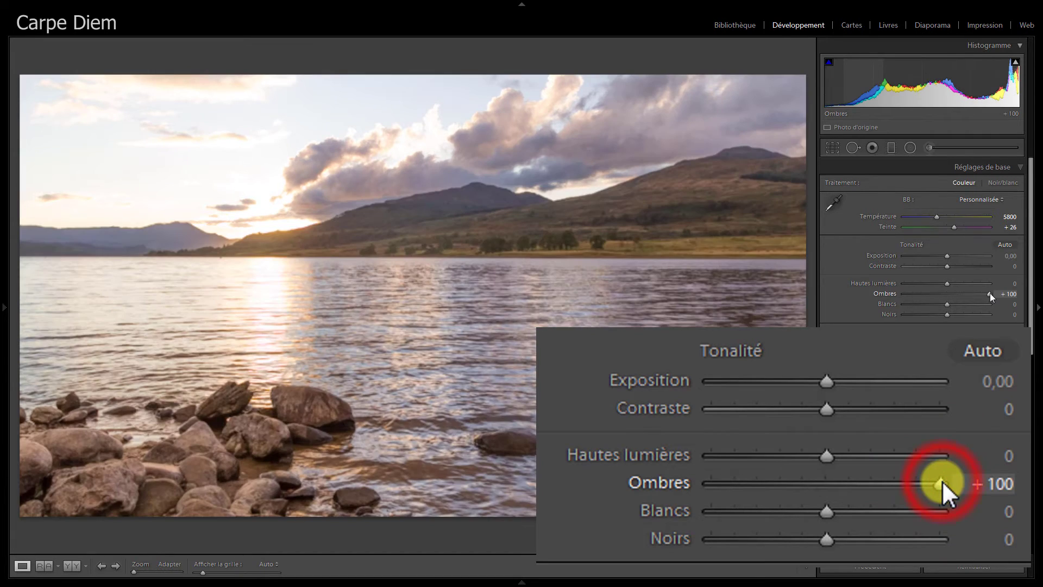
{"action": "double_click", "coordinate": [991, 292]}
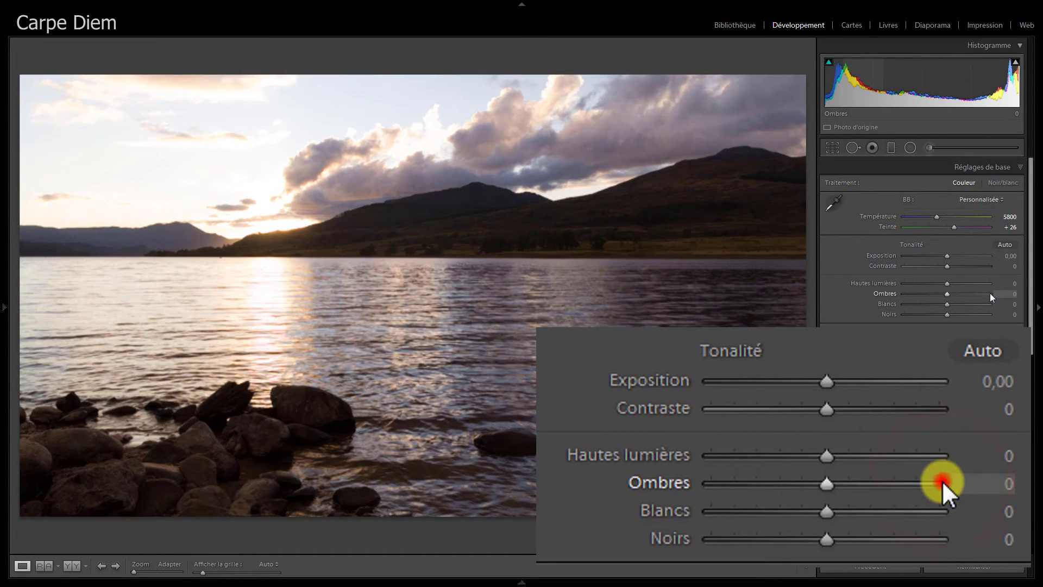
{"action": "left_click", "coordinate": [991, 292]}
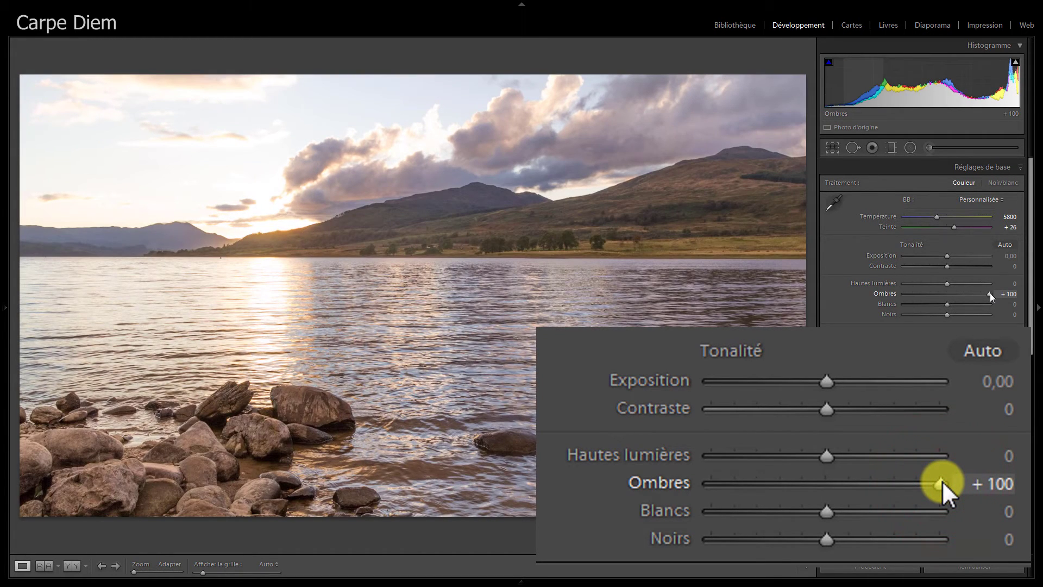
{"action": "double_click", "coordinate": [990, 292]}
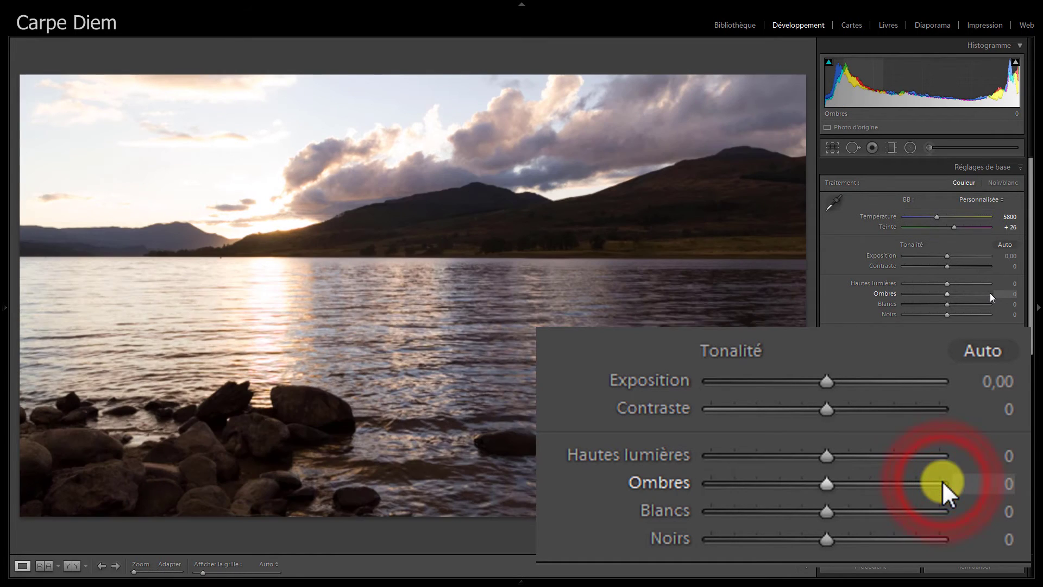
{"action": "left_click_drag", "start_coordinate": [947, 295], "coordinate": [904, 297]}
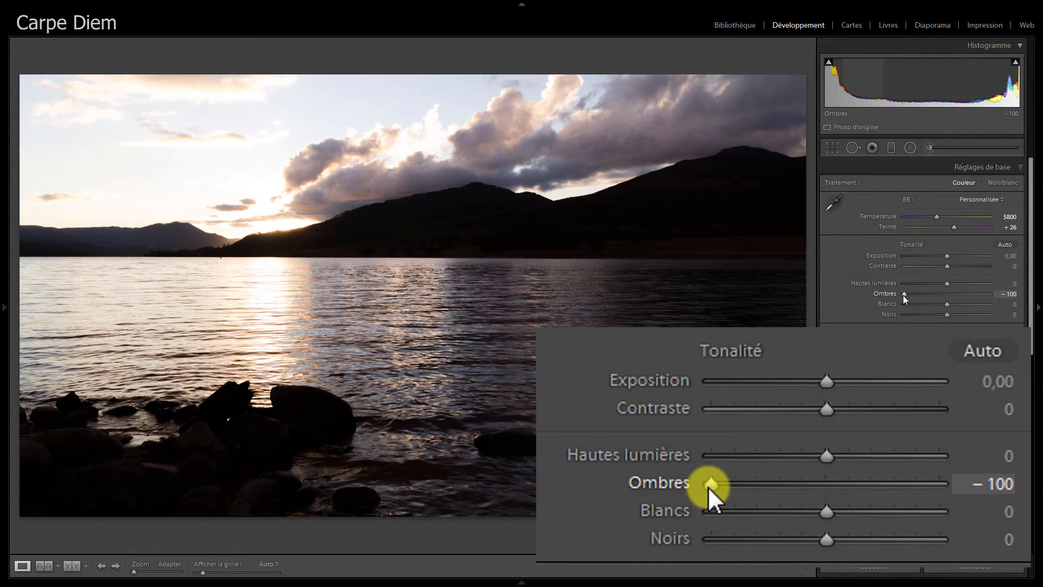
{"action": "double_click", "coordinate": [904, 295]}
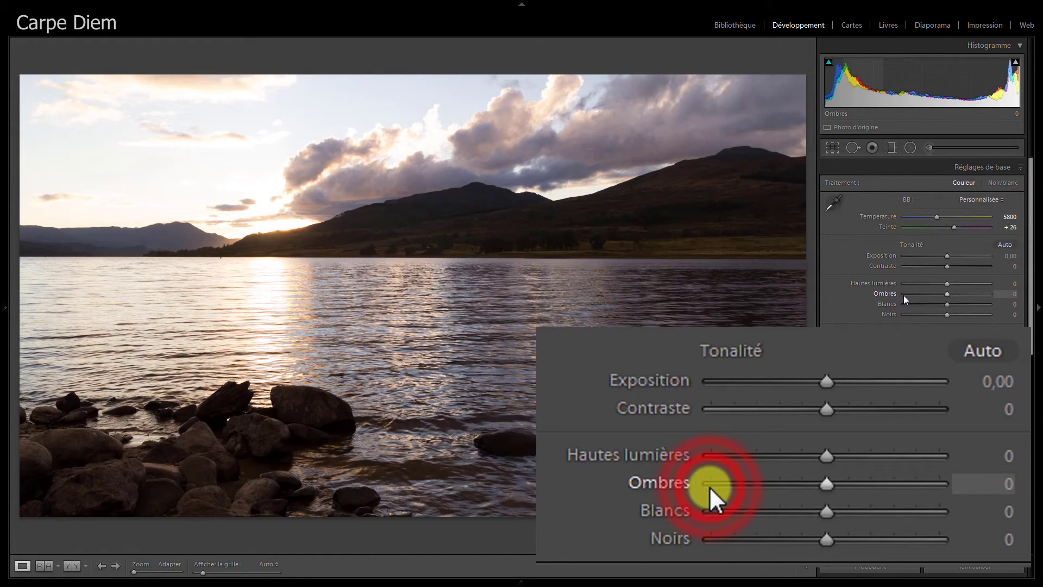
{"action": "key", "text": "ctrl+z"}
{"action": "double_click", "coordinate": [904, 295]}
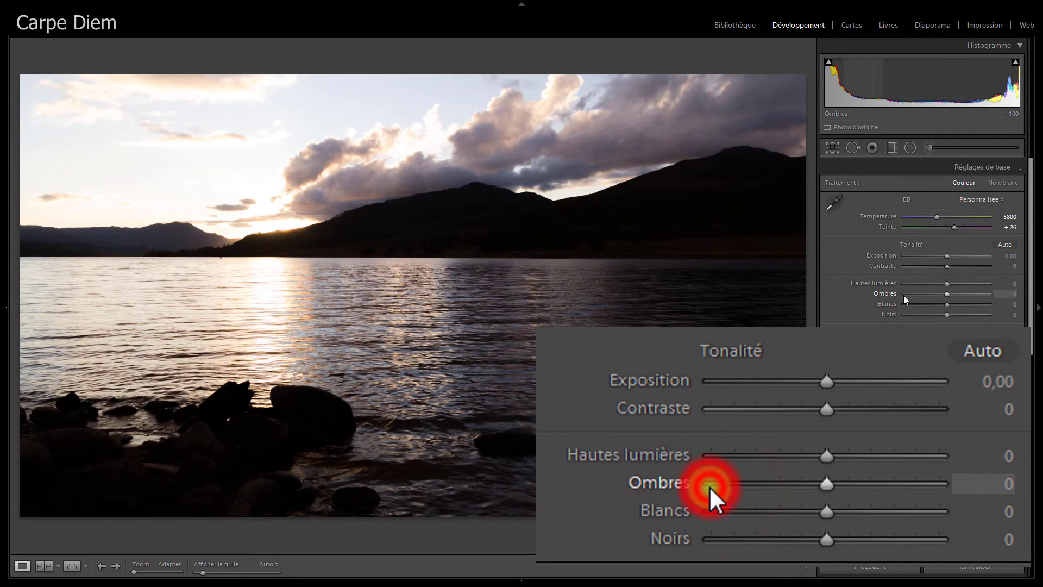
{"action": "key", "text": "ctrl+z"}
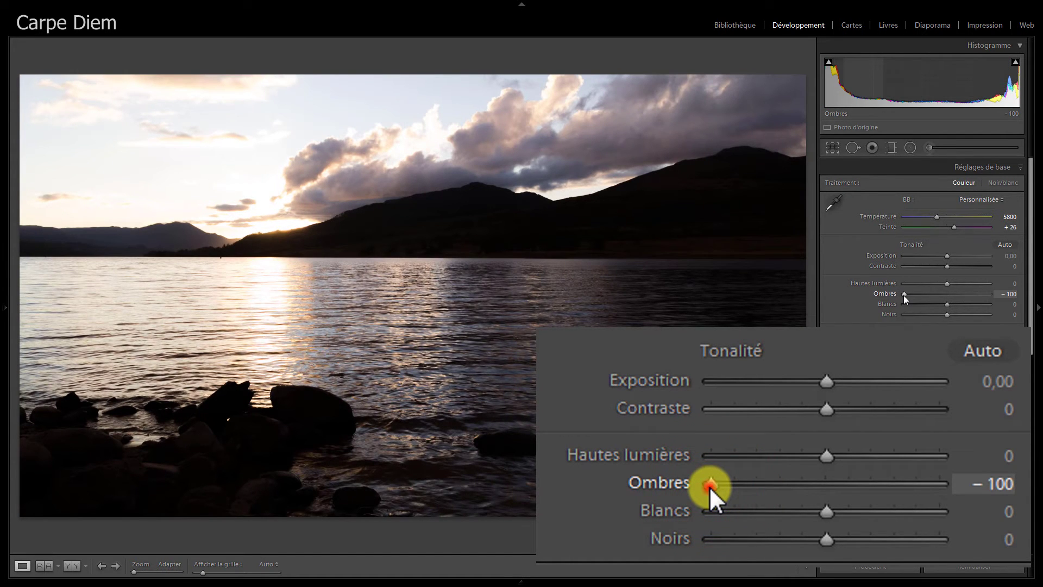
{"action": "double_click", "coordinate": [904, 295]}
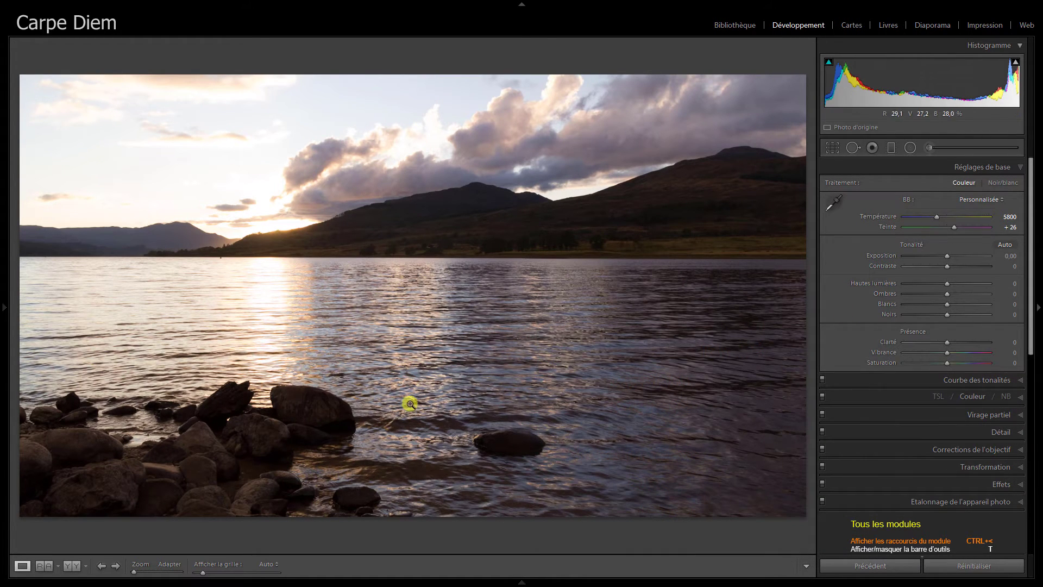
Zoom 1:1 on the shoreline rocks and lift Ombres to +100.
{"action": "left_click", "coordinate": [156, 471]}
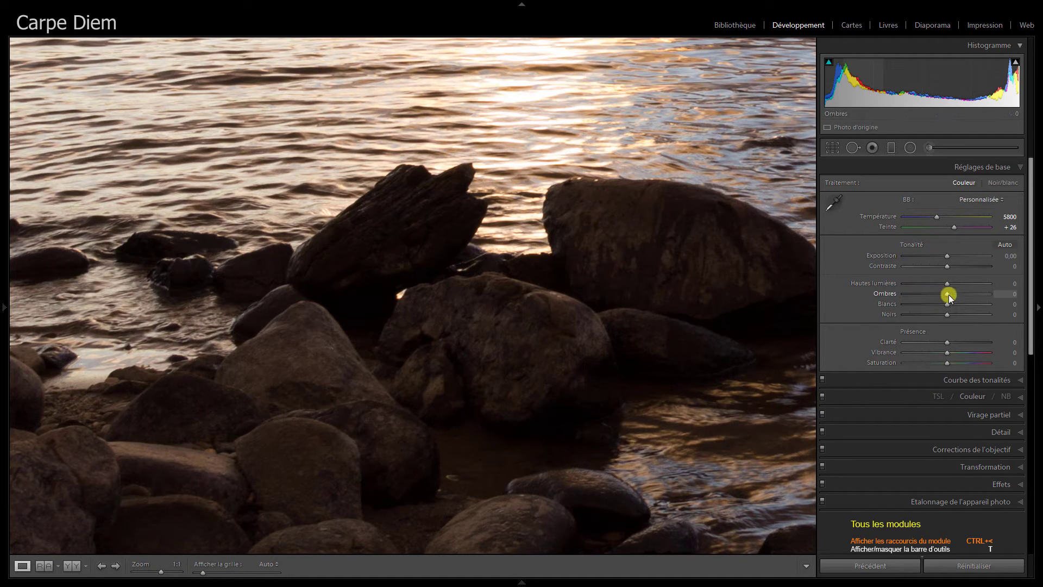
{"action": "left_click_drag", "start_coordinate": [949, 294], "coordinate": [992, 295]}
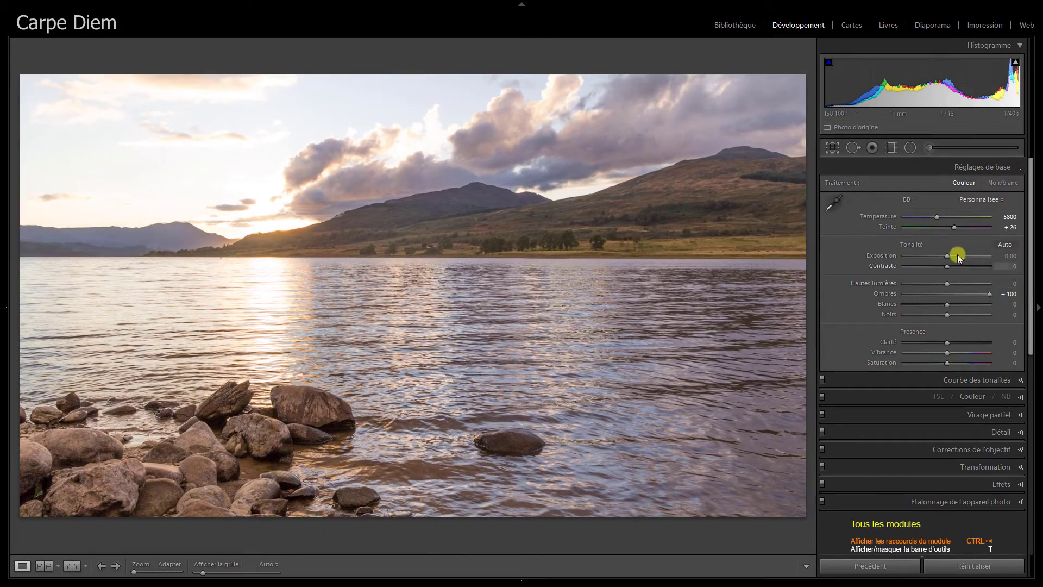
Warm Température to 6450 from as-shot, and pull Hautes lumières down to -100.
{"action": "double_click", "coordinate": [909, 201]}
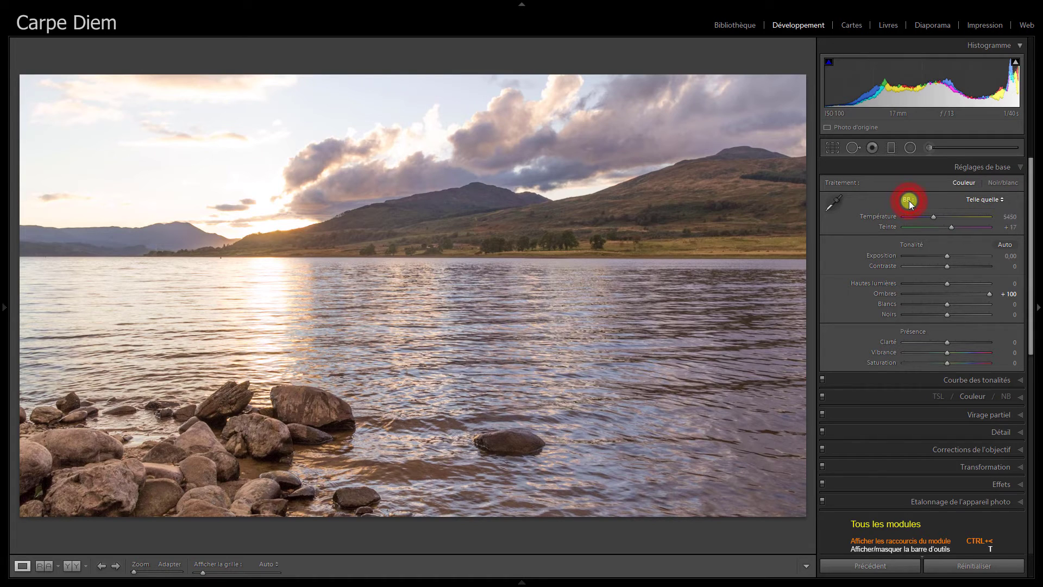
{"action": "left_click", "coordinate": [934, 219]}
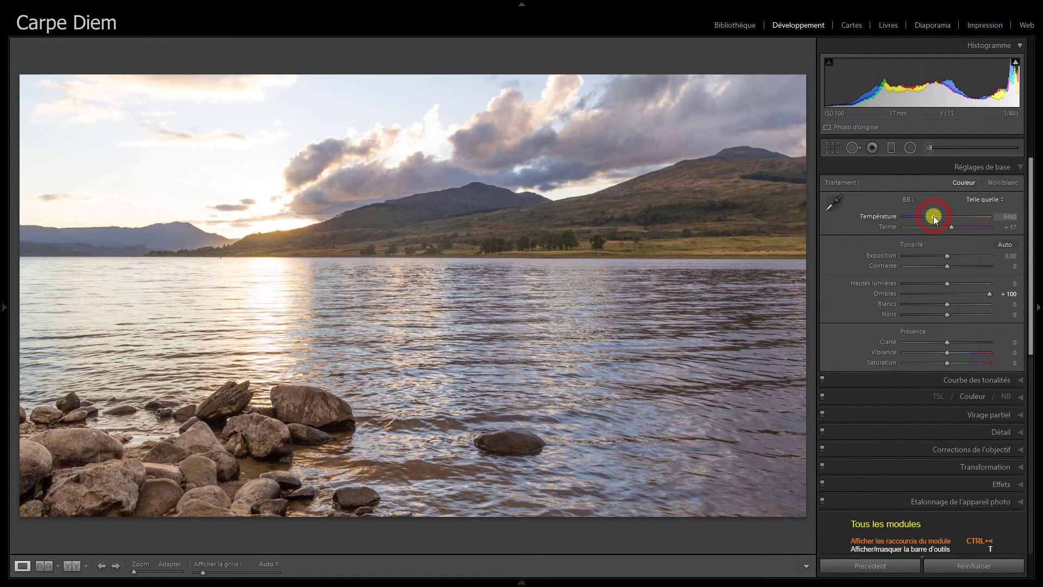
{"action": "left_click_drag", "start_coordinate": [935, 219], "coordinate": [936, 219]}
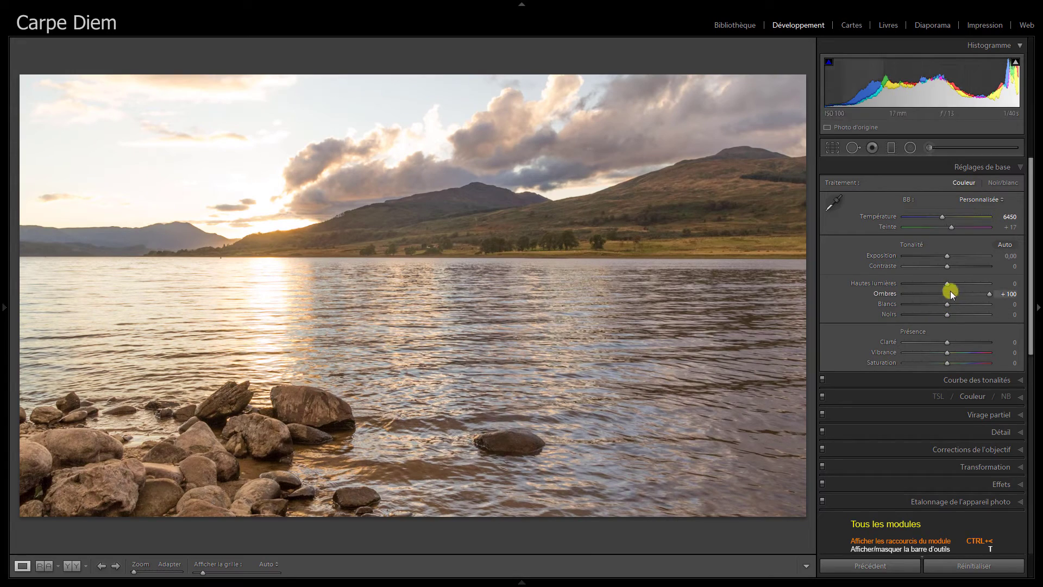
{"action": "left_click_drag", "start_coordinate": [947, 285], "coordinate": [898, 282]}
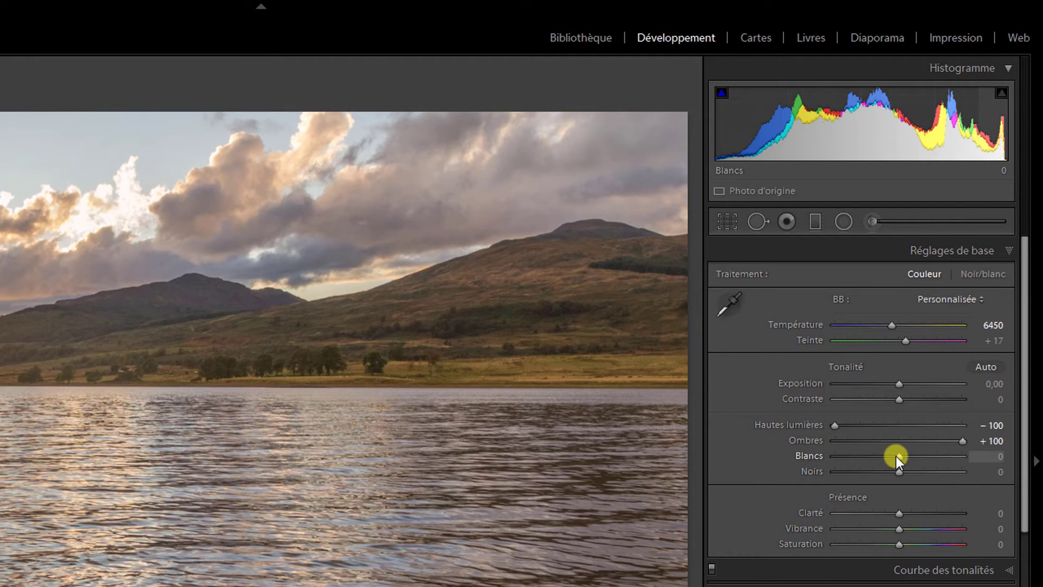
{"action": "left_click_drag", "start_coordinate": [898, 457], "coordinate": [963, 462]}
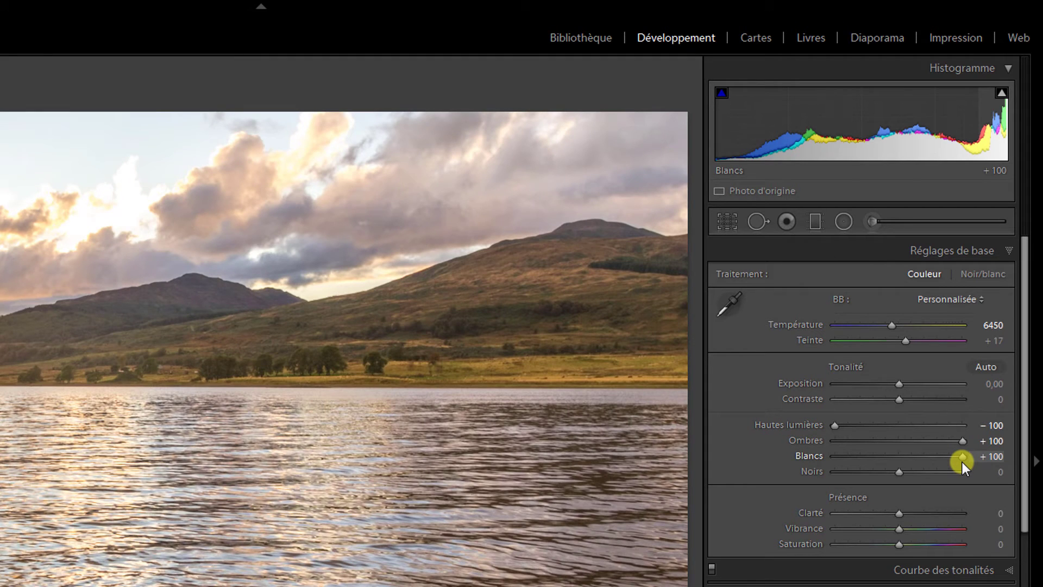
{"action": "left_click_drag", "start_coordinate": [963, 462], "coordinate": [940, 463]}
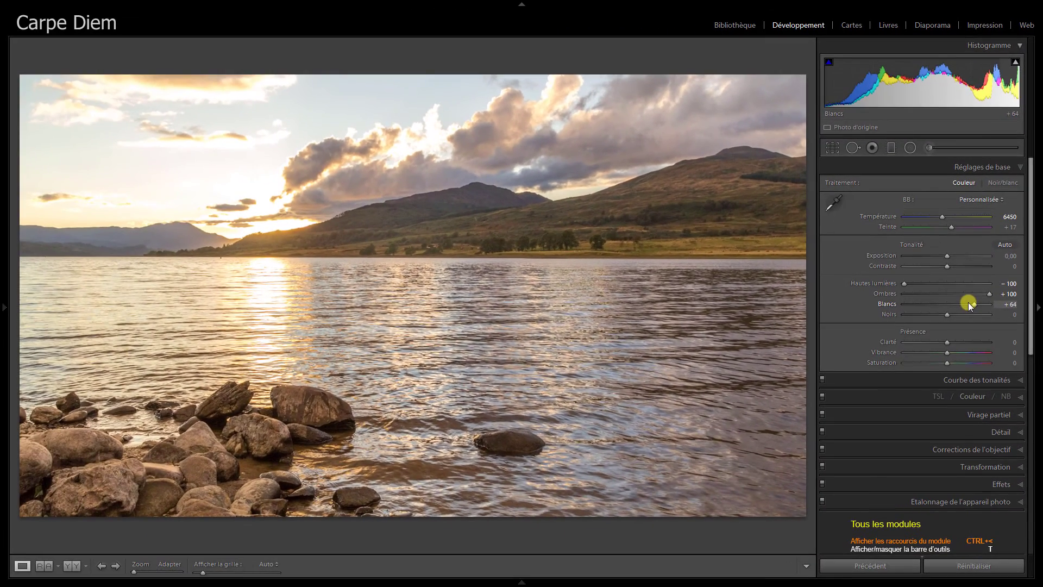
{"action": "double_click", "coordinate": [888, 306]}
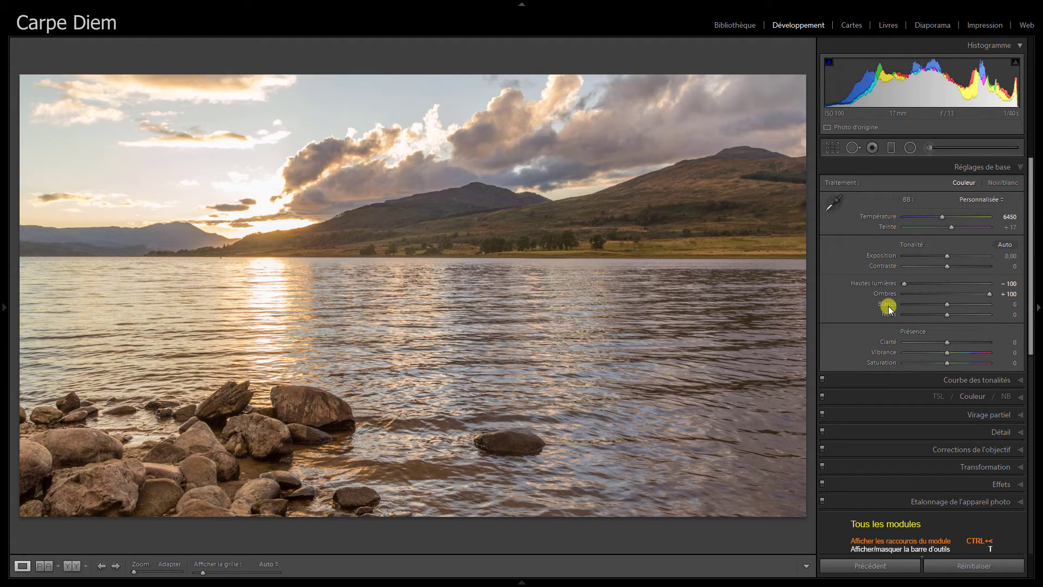
Auto-set Blancs, then Alt-drag it to +25 while watching the clipping preview.
{"action": "key", "text": "shift"}
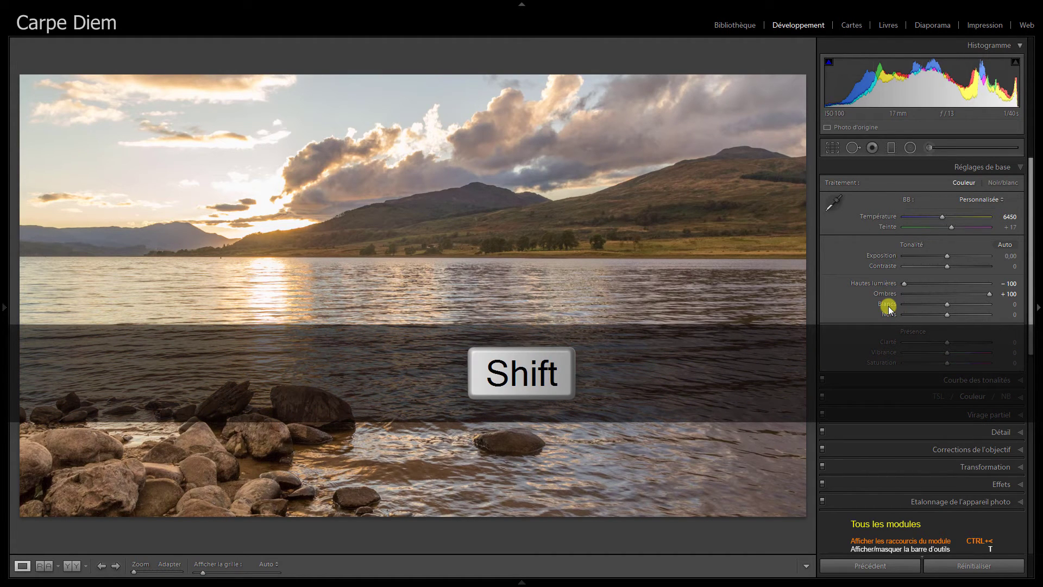
{"action": "double_click", "coordinate": [885, 305], "text": "shift"}
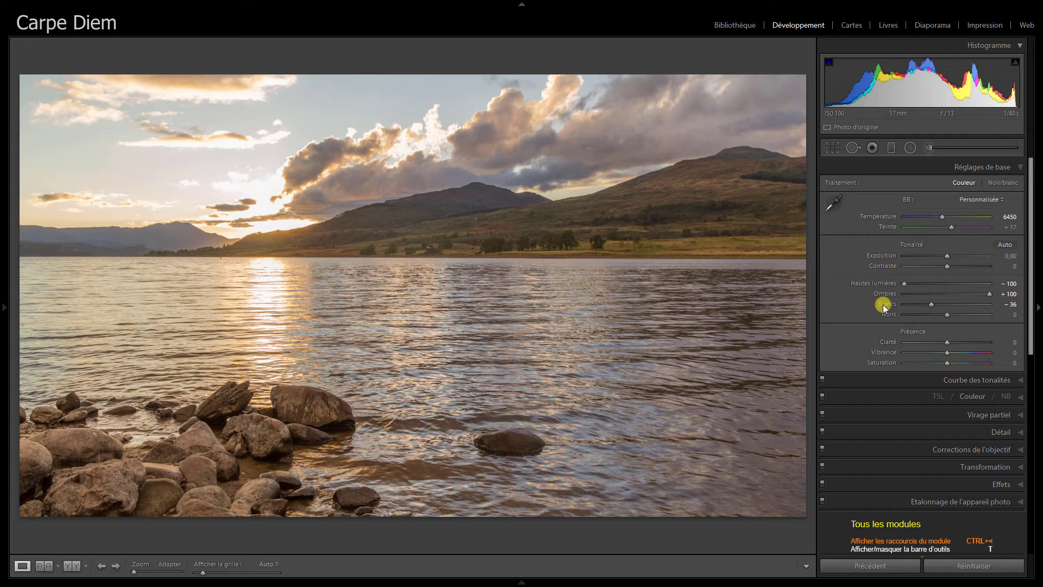
{"action": "left_click", "coordinate": [931, 304], "text": "alt"}
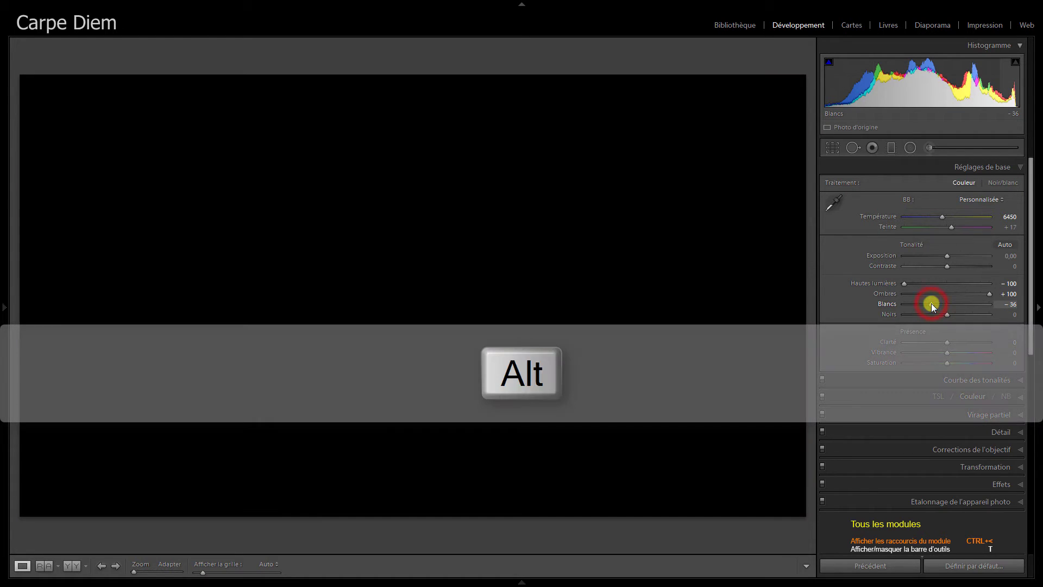
{"action": "left_click_drag", "start_coordinate": [934, 304], "coordinate": [977, 308]}
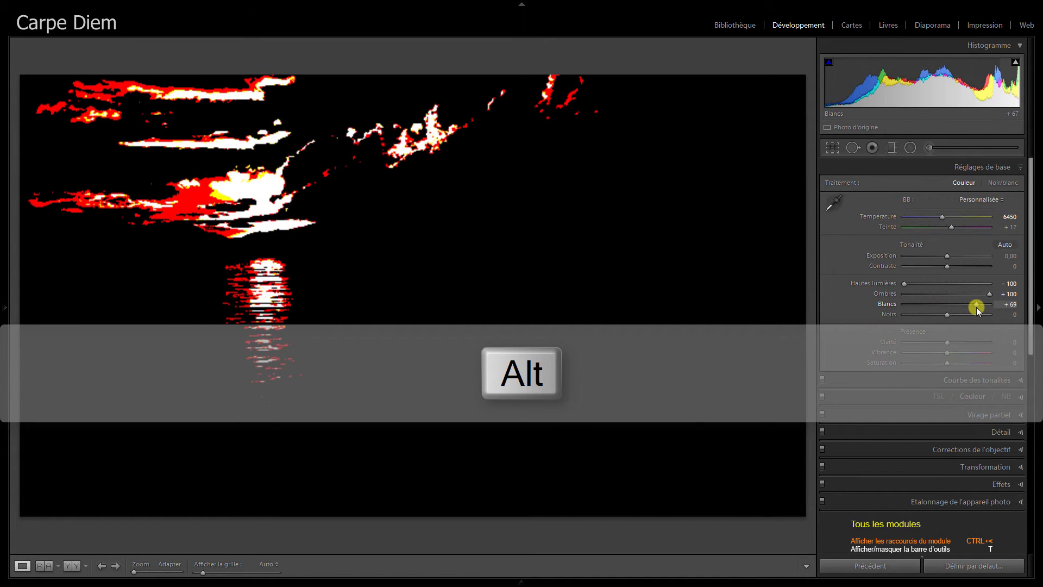
{"action": "left_click_drag", "start_coordinate": [977, 308], "coordinate": [958, 308]}
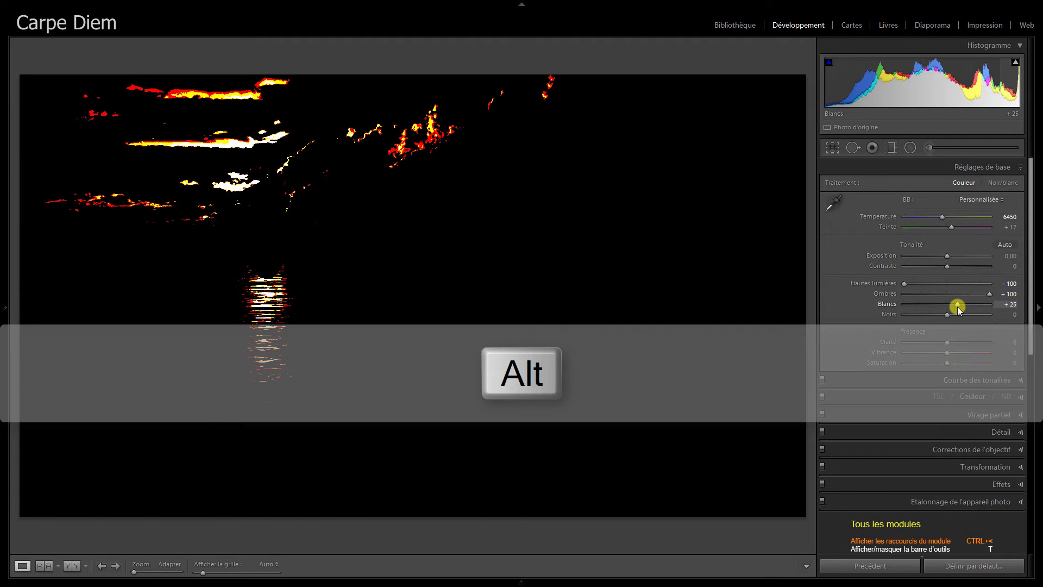
{"action": "left_click_drag", "start_coordinate": [958, 308], "coordinate": [958, 308]}
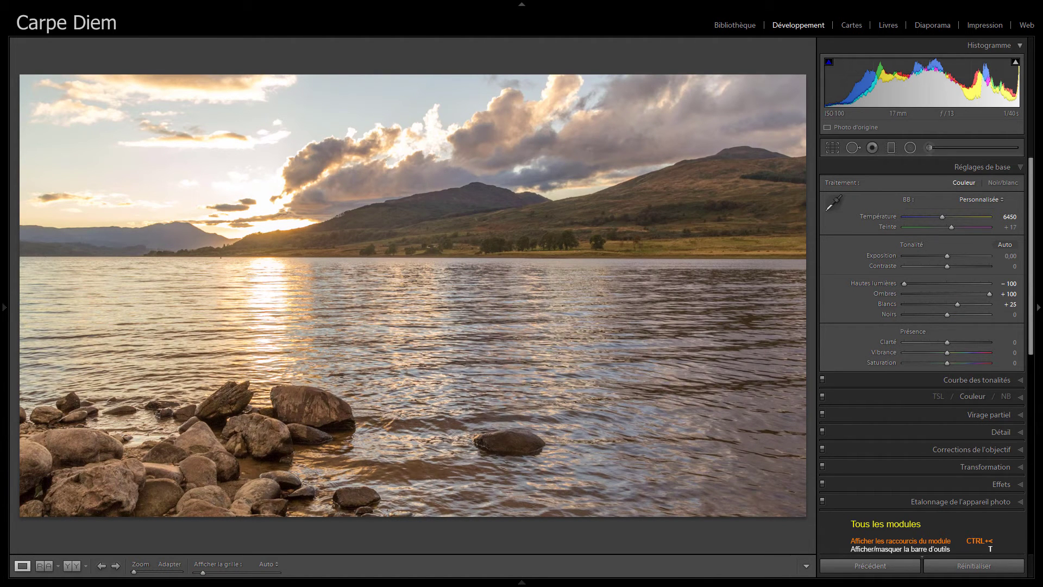
{"action": "left_click", "coordinate": [912, 316]}
Alt-drag Noirs to -29 while previewing shadow clipping.
{"action": "left_click_drag", "start_coordinate": [948, 315], "coordinate": [934, 315]}
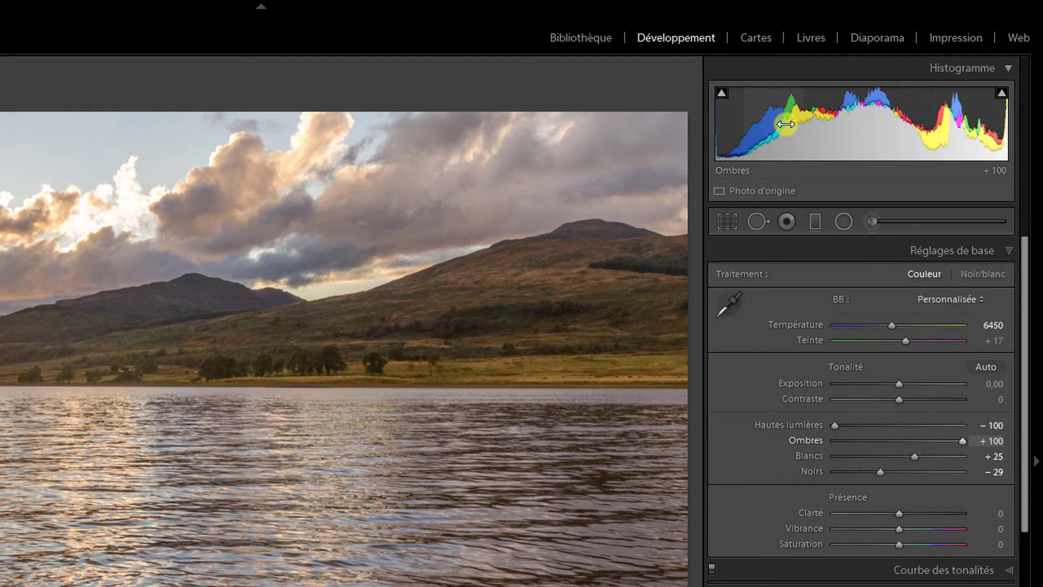
Drag histogram regions to set shadows +26, exposure -0.02 and highlights -7.
{"action": "mouse_move", "coordinate": [785, 124]}
{"action": "left_mouse_down"}
{"action": "mouse_move", "coordinate": [761, 125]}
{"action": "mouse_move", "coordinate": [768, 108]}
{"action": "left_mouse_up"}
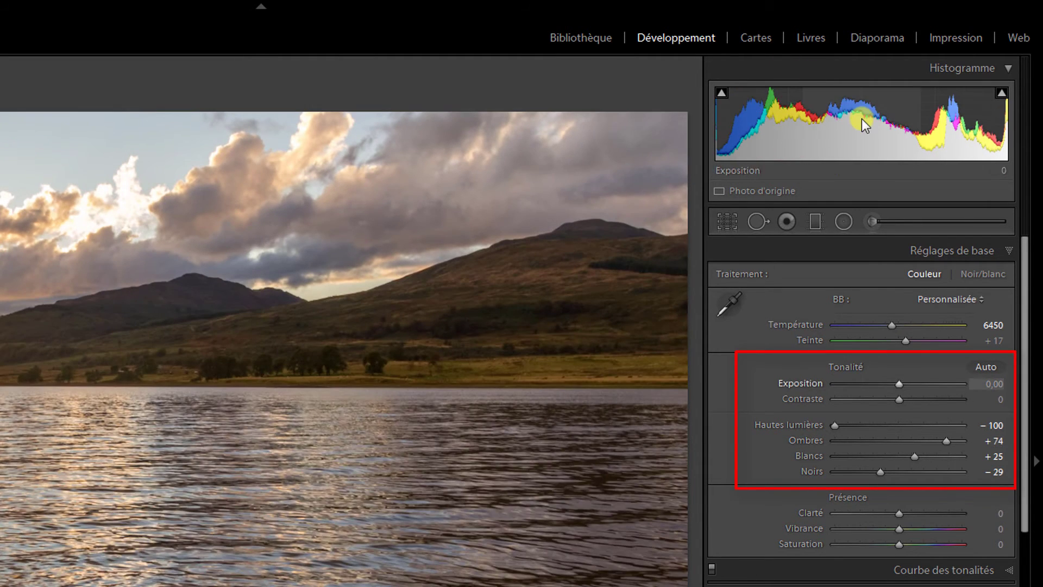
{"action": "left_click_drag", "start_coordinate": [861, 119], "coordinate": [857, 117]}
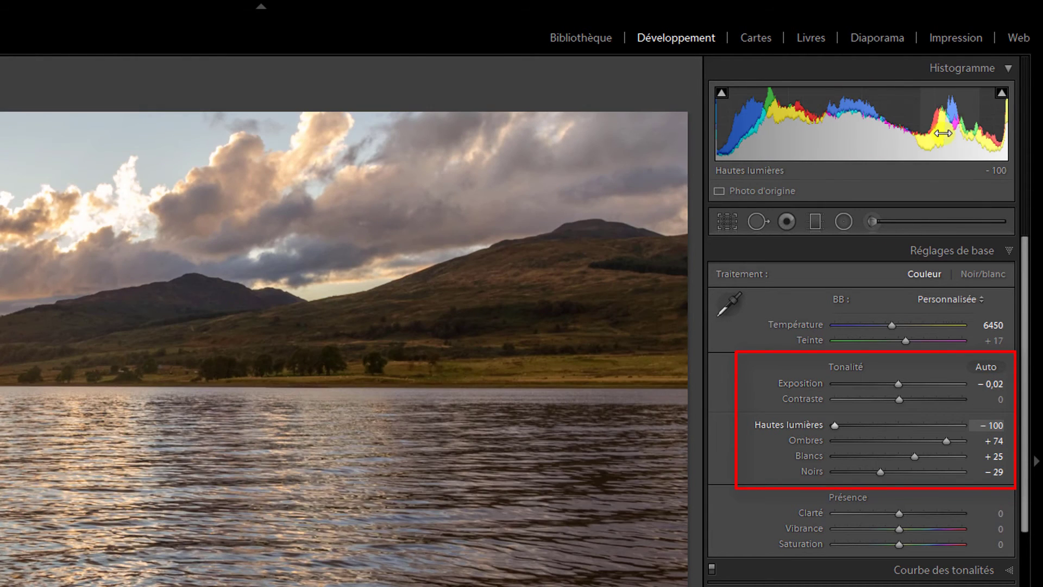
{"action": "left_click_drag", "start_coordinate": [944, 134], "coordinate": [891, 135]}
{"action": "mouse_move", "coordinate": [890, 134]}
{"action": "left_mouse_down"}
{"action": "mouse_move", "coordinate": [896, 118]}
{"action": "mouse_move", "coordinate": [965, 128]}
{"action": "left_mouse_up"}
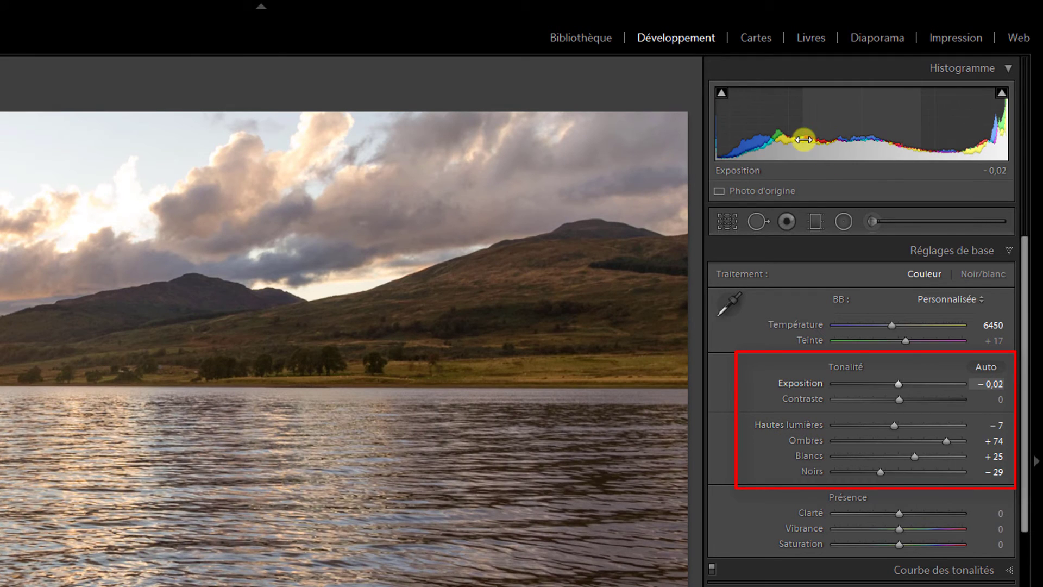
{"action": "left_click_drag", "start_coordinate": [794, 129], "coordinate": [755, 125]}
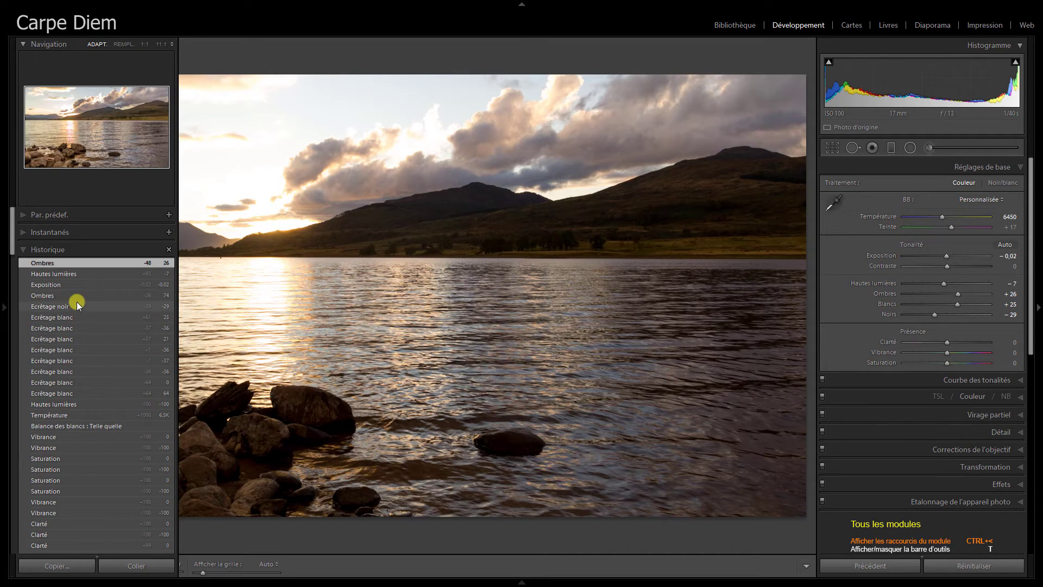
Revert to the history state with shadows +74 and highlights -100, then add Clarté.
{"action": "left_click", "coordinate": [83, 295]}
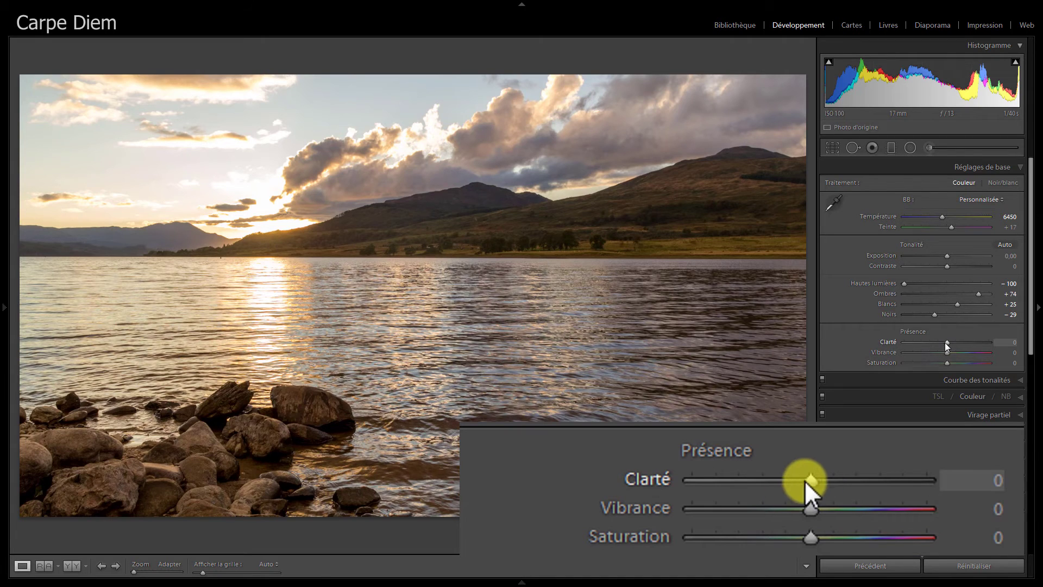
{"action": "left_click_drag", "start_coordinate": [947, 342], "coordinate": [977, 344]}
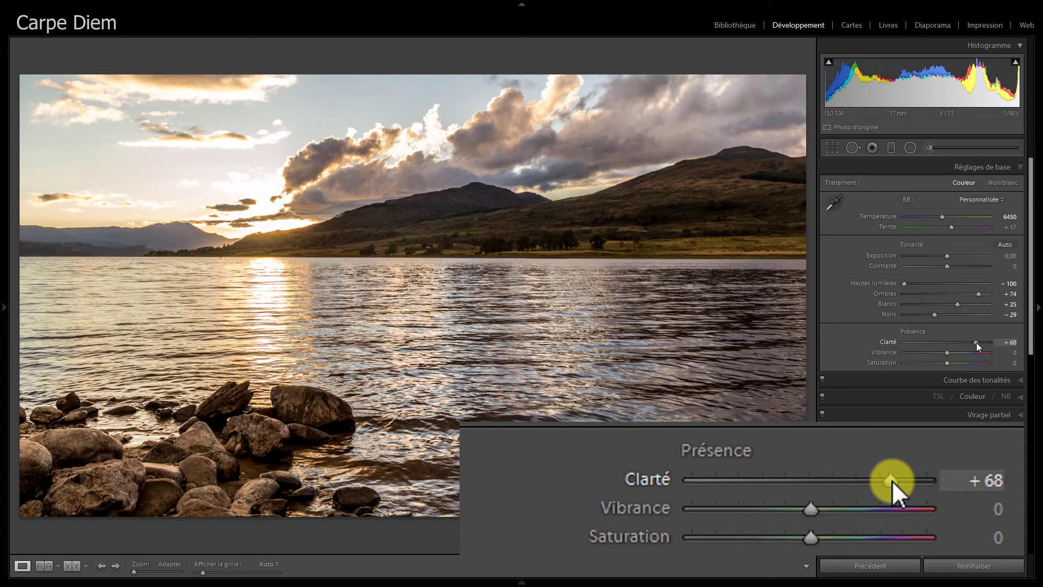
Try the lake photo's clarity high and negative, reset it, then settle at +17.
{"action": "left_click_drag", "start_coordinate": [977, 344], "coordinate": [981, 343]}
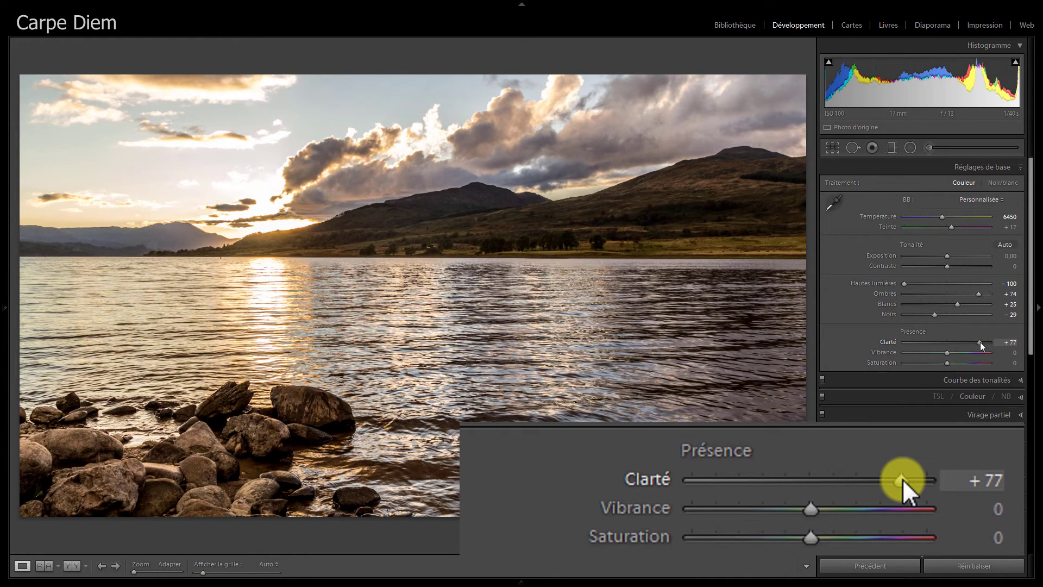
{"action": "left_click_drag", "start_coordinate": [982, 343], "coordinate": [913, 344]}
{"action": "double_click", "coordinate": [912, 344]}
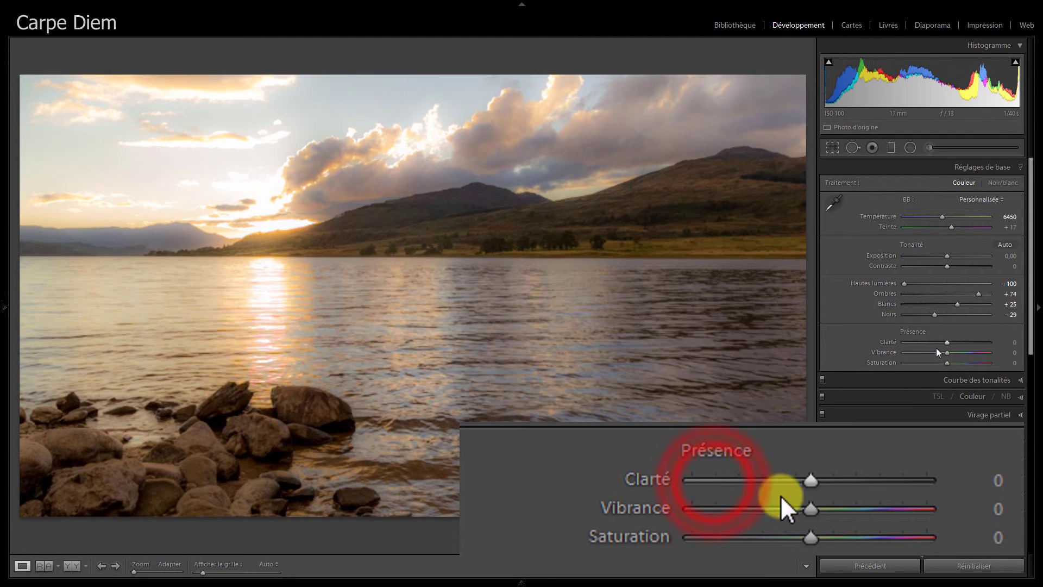
{"action": "left_click_drag", "start_coordinate": [947, 344], "coordinate": [956, 343]}
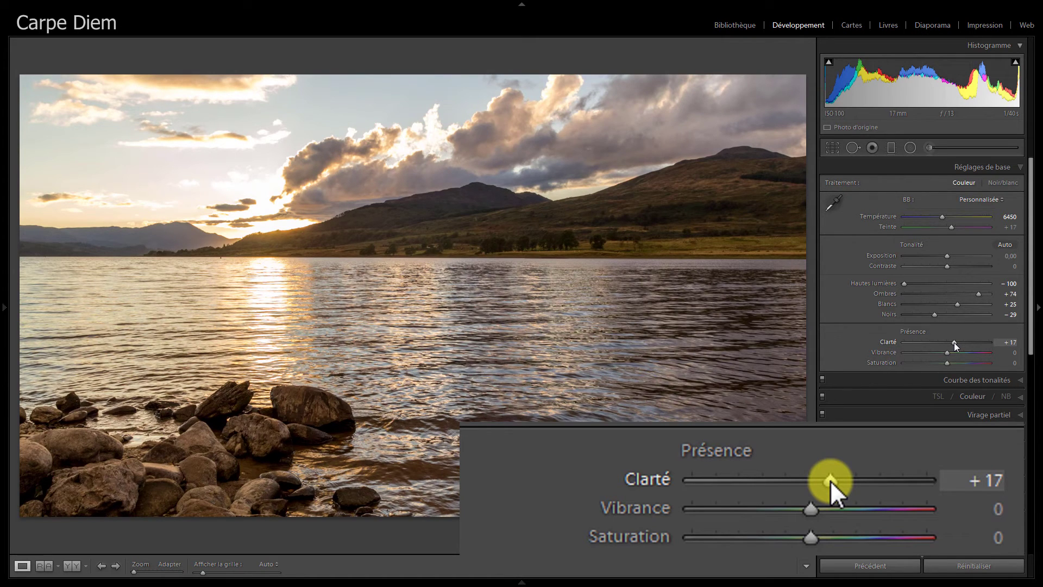
{"action": "left_click", "coordinate": [947, 363]}
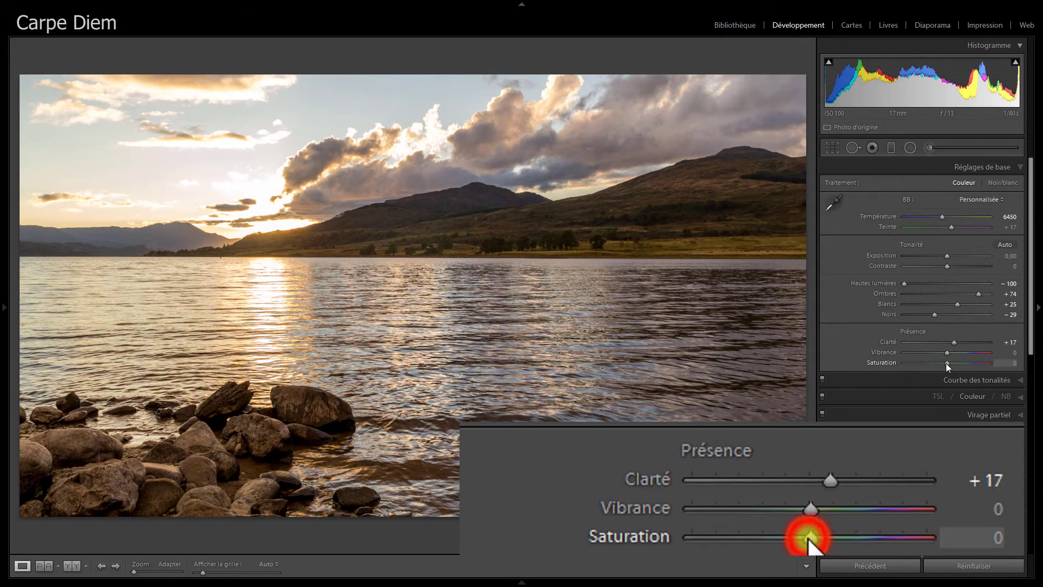
{"action": "mouse_move", "coordinate": [946, 363]}
{"action": "left_mouse_down"}
{"action": "mouse_move", "coordinate": [995, 366]}
{"action": "mouse_move", "coordinate": [902, 366]}
{"action": "left_mouse_up"}
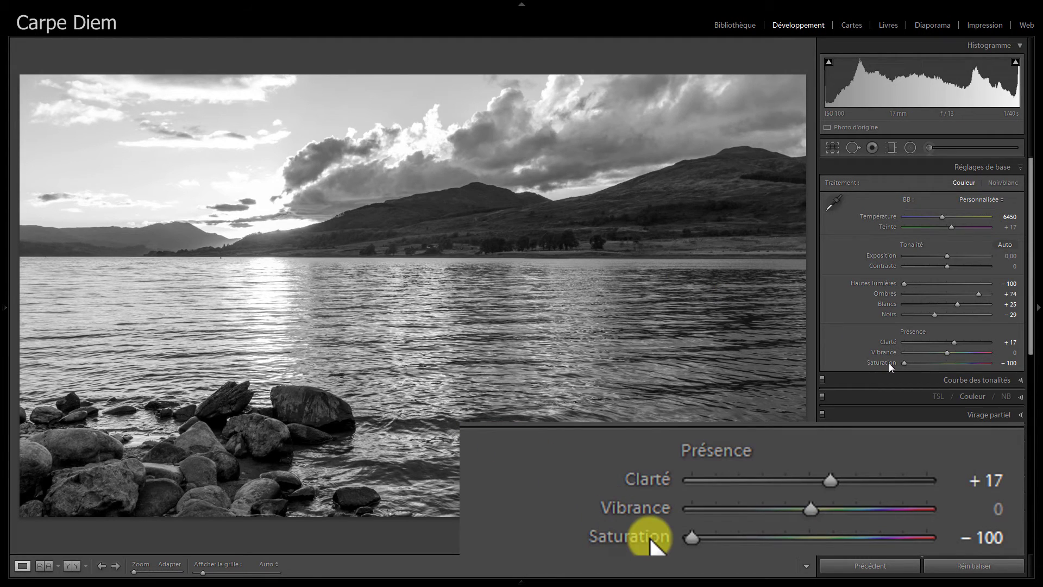
{"action": "double_click", "coordinate": [889, 363]}
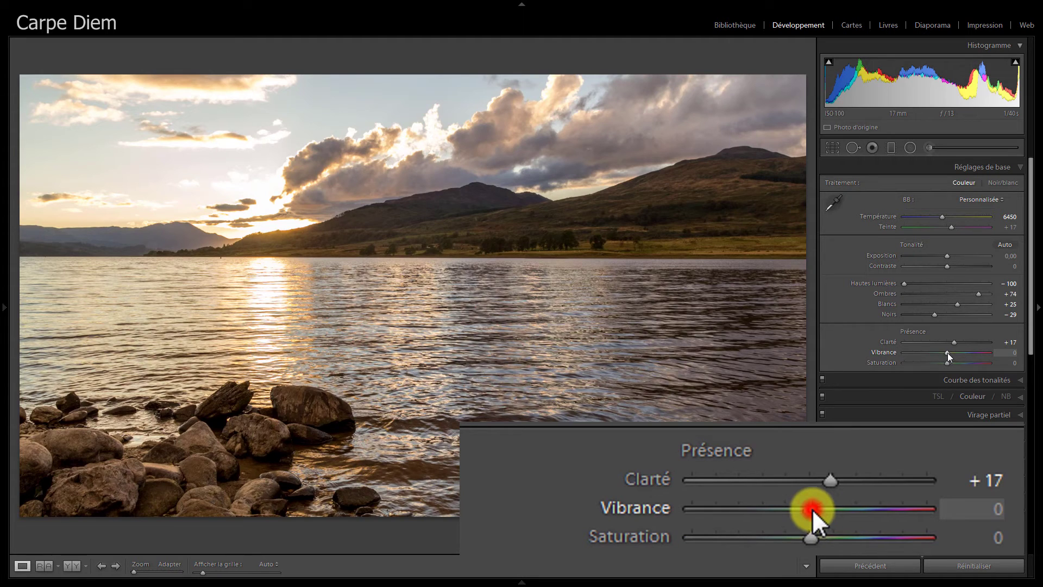
Test the lake's vibrance from strong to nearly grey, then reset it to zero.
{"action": "left_click_drag", "start_coordinate": [948, 353], "coordinate": [993, 356]}
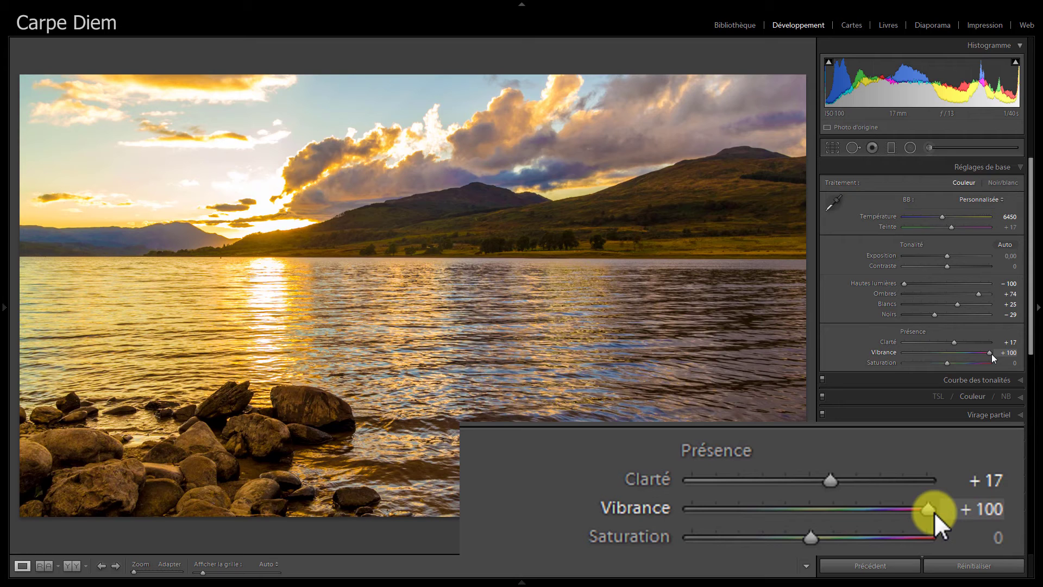
{"action": "left_click_drag", "start_coordinate": [992, 356], "coordinate": [911, 355]}
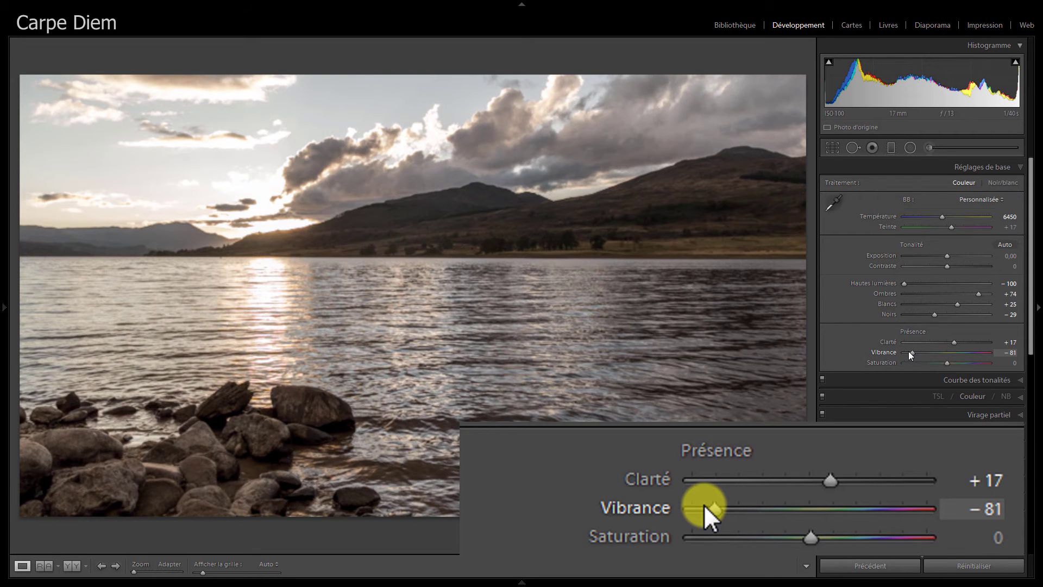
{"action": "left_click_drag", "start_coordinate": [911, 354], "coordinate": [901, 355]}
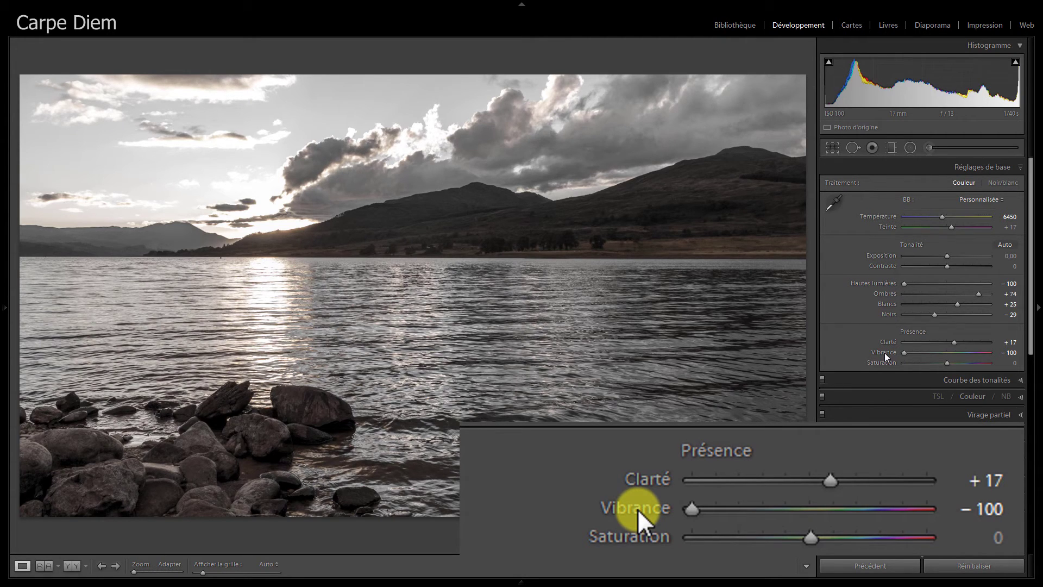
{"action": "double_click", "coordinate": [637, 508]}
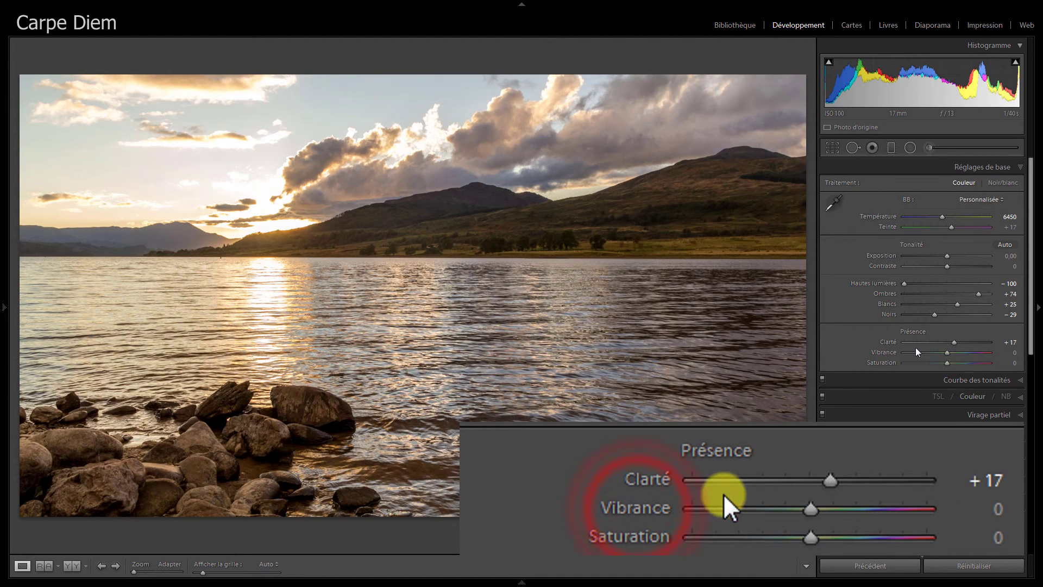
Set the lake photo's vibrance to +15 and saturation to +5.
{"action": "left_click", "coordinate": [946, 353]}
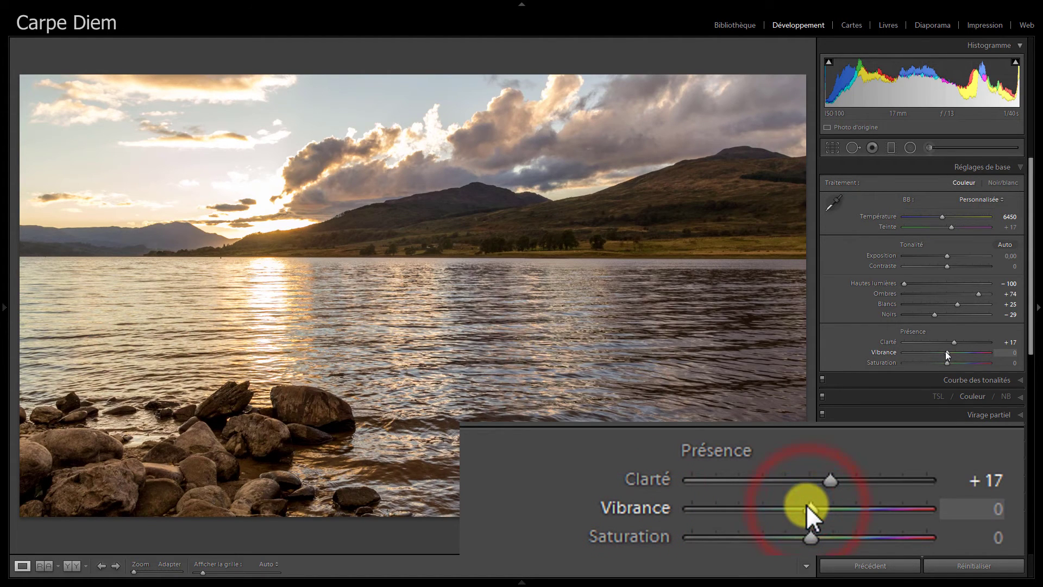
{"action": "key", "text": "Up"}
{"action": "key", "text": "Up"}
{"action": "key", "text": "Up"}
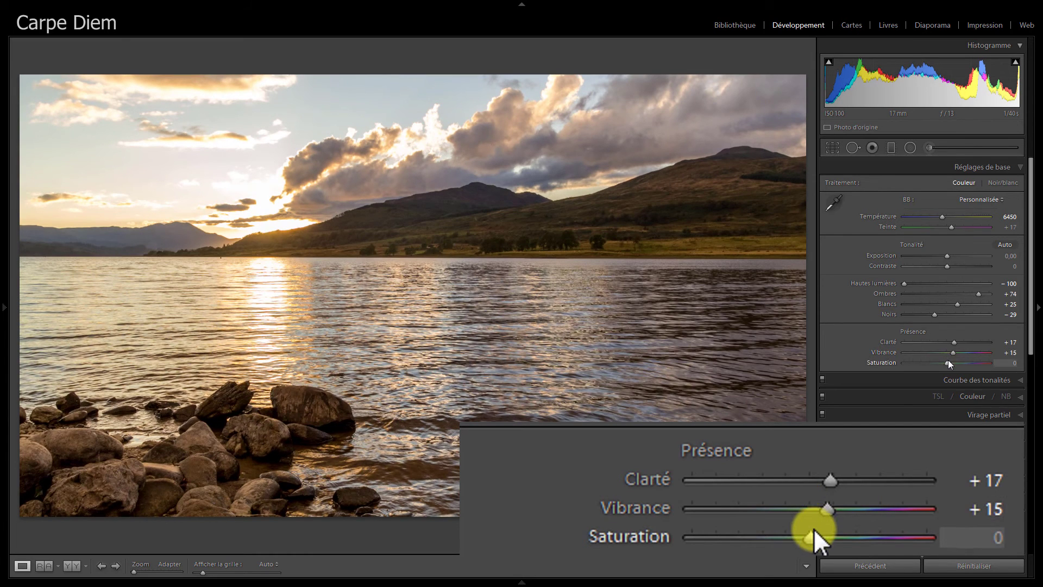
{"action": "left_click", "coordinate": [948, 363]}
{"action": "key", "text": "Up"}
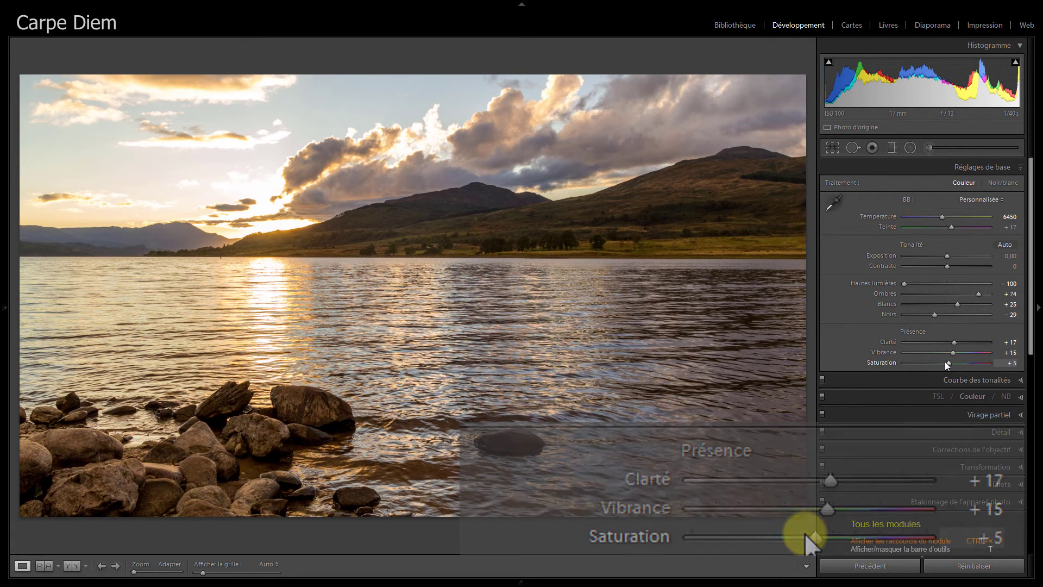
Hide panels, switch to lights out and compare the lake photo before and after.
{"action": "key", "text": "Tab"}
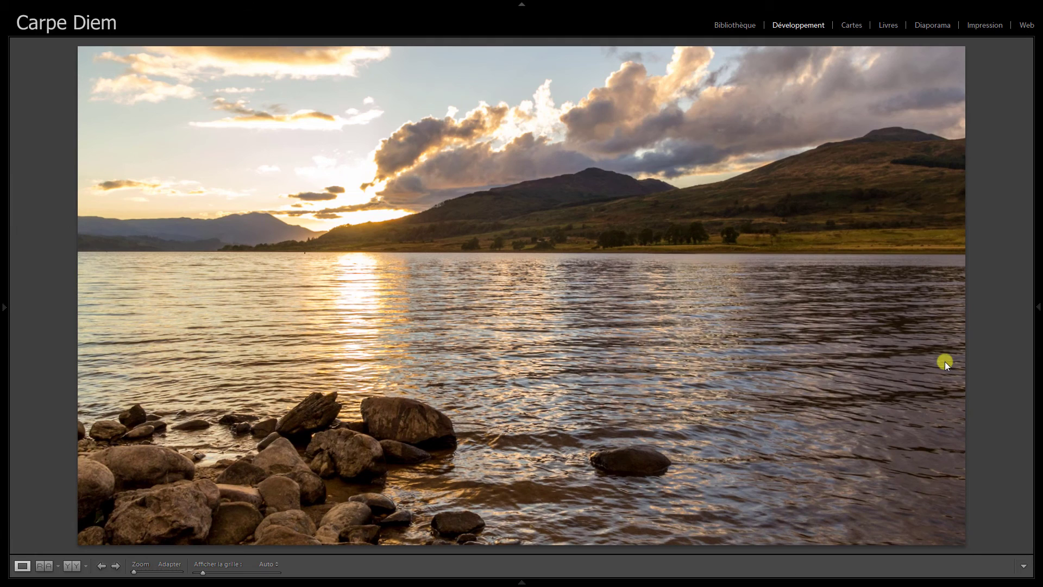
{"action": "key", "text": "l"}
{"action": "key", "text": "l"}
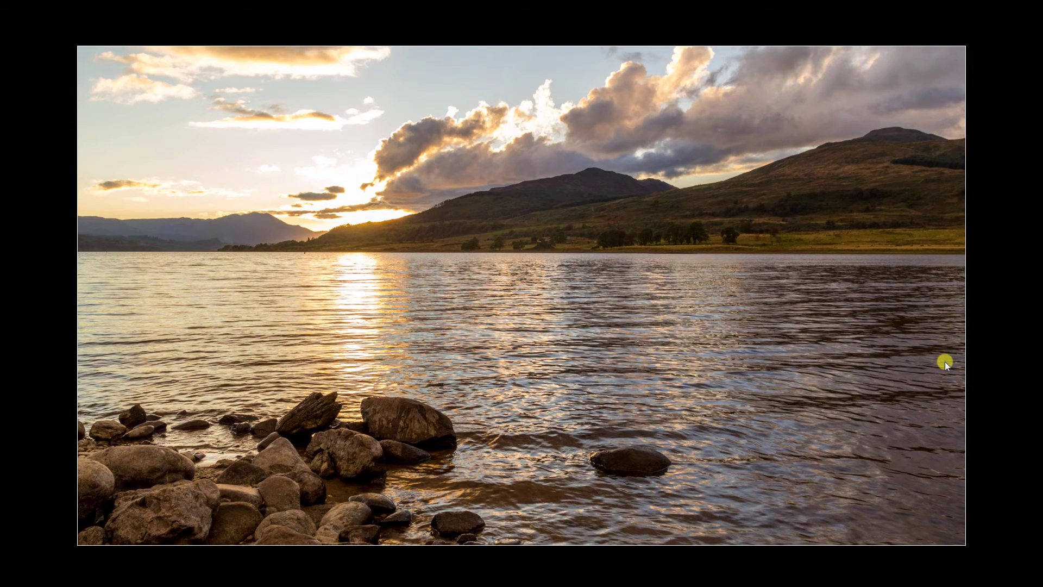
{"action": "key", "text": "y"}
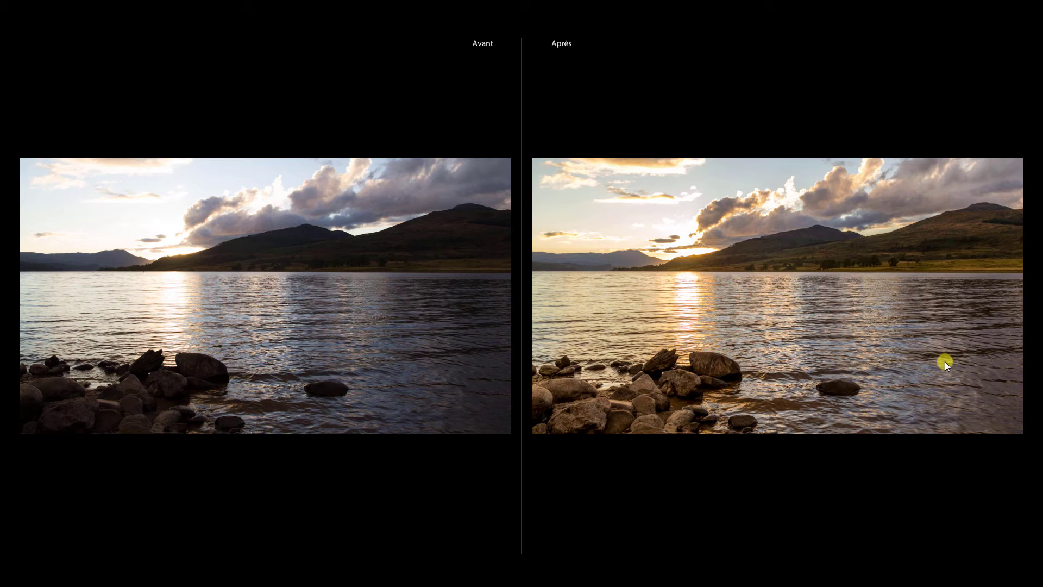
{"action": "key", "text": "y"}
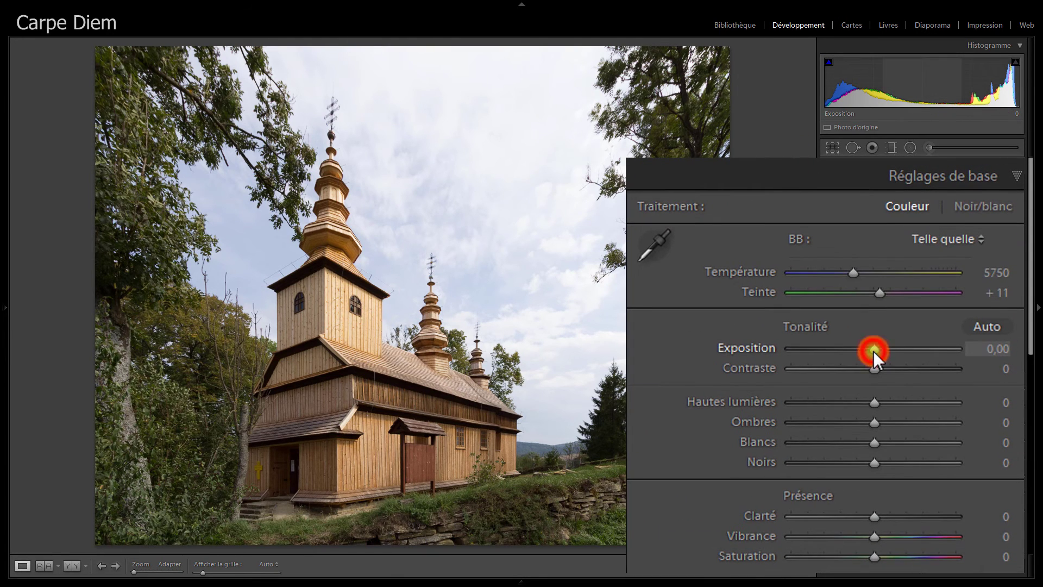
Give the church photo exposure +0.30, contrast +10, highlights −100 and shadows +50.
{"action": "left_click_drag", "start_coordinate": [873, 350], "coordinate": [875, 351]}
{"action": "key", "text": "Up"}
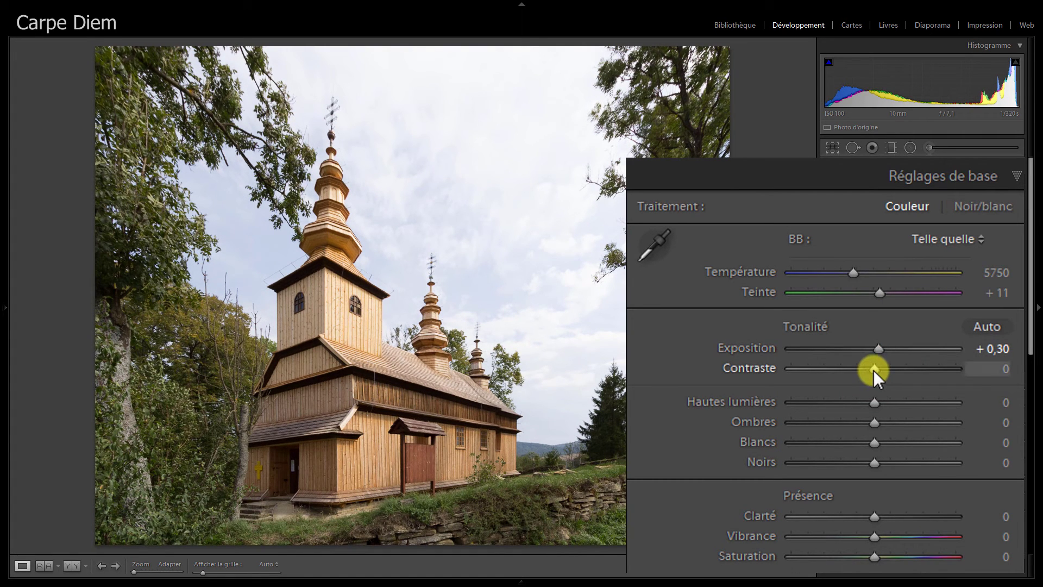
{"action": "key", "text": "Up"}
{"action": "key", "text": "Up"}
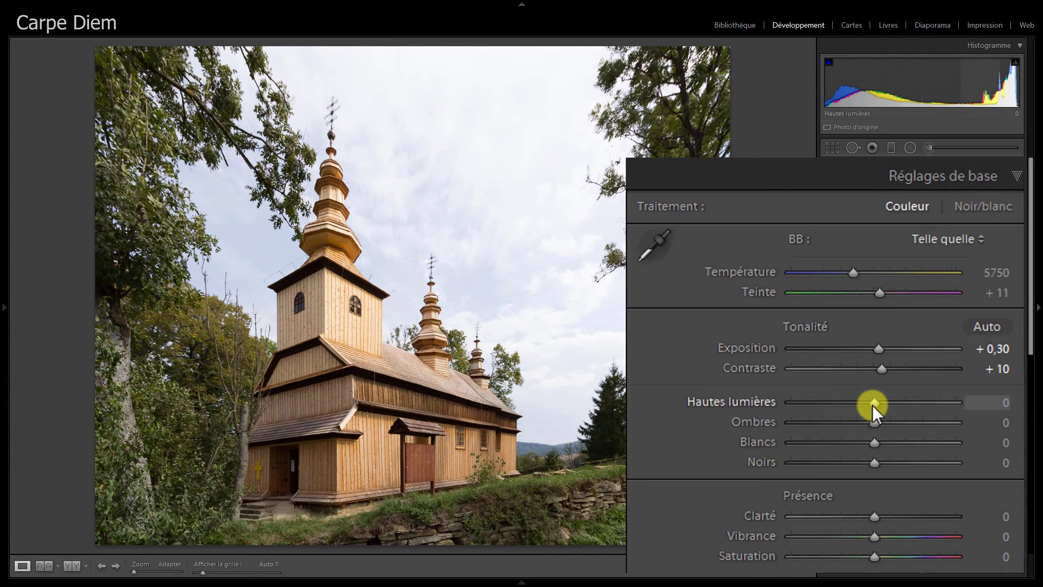
{"action": "left_click_drag", "start_coordinate": [876, 402], "coordinate": [781, 405]}
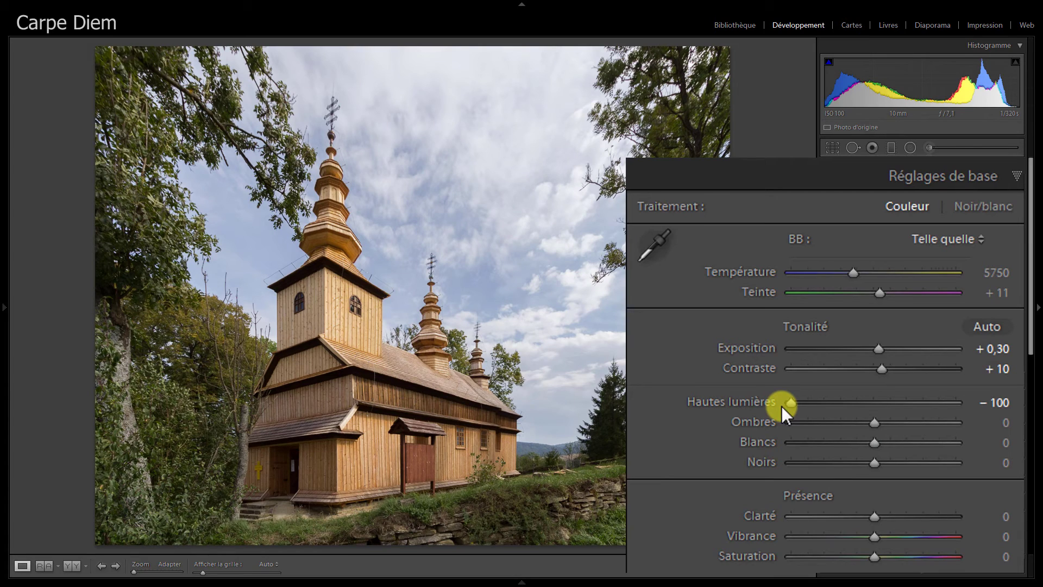
{"action": "left_click", "coordinate": [1006, 428]}
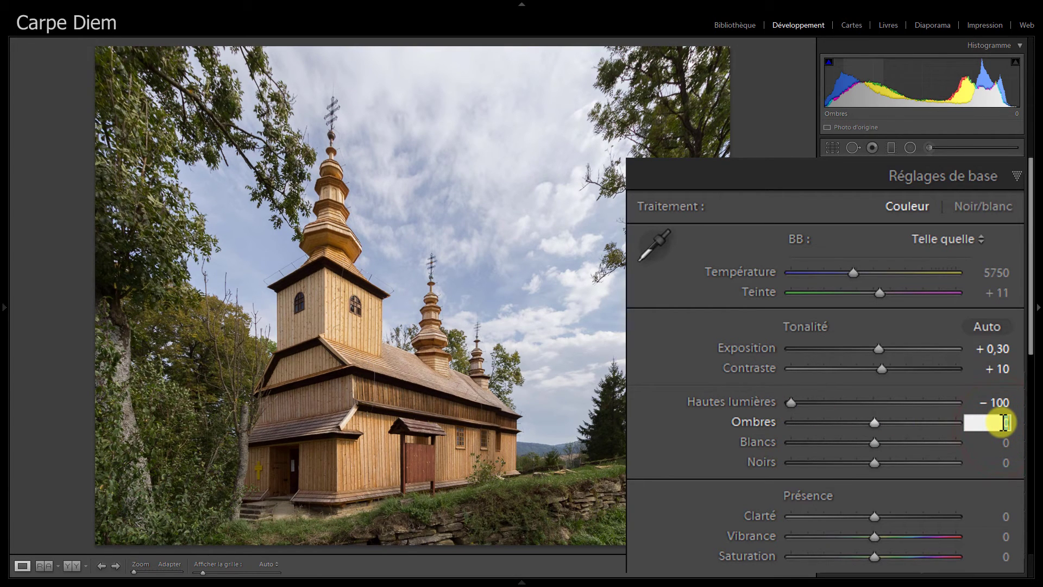
{"action": "type", "text": "+ 50"}
{"action": "key", "text": "Return"}
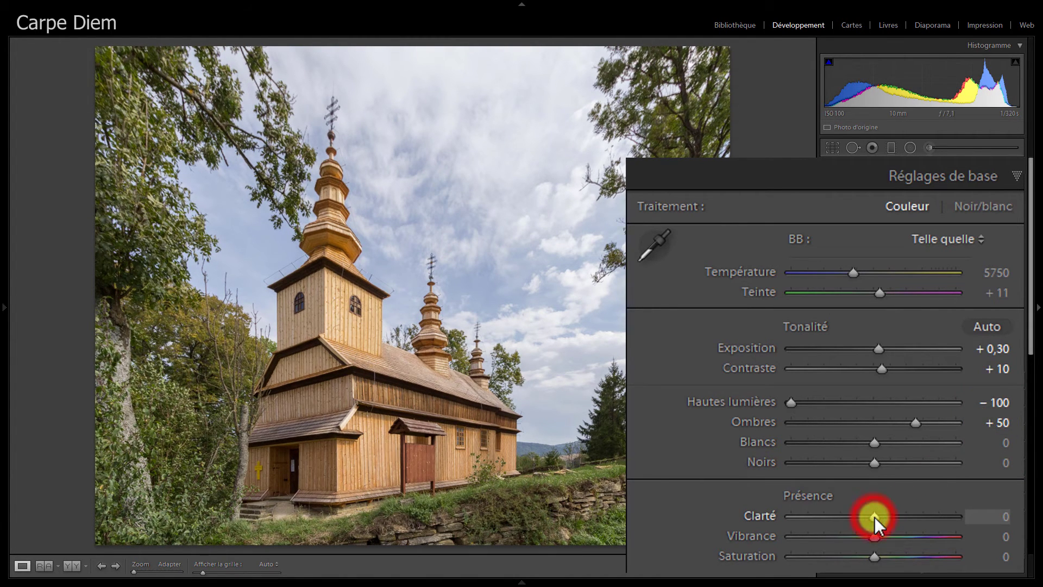
Add clarity, vibrance +15, saturation +10, and whites +15 using the clipping preview.
{"action": "left_click_drag", "start_coordinate": [874, 517], "coordinate": [882, 513]}
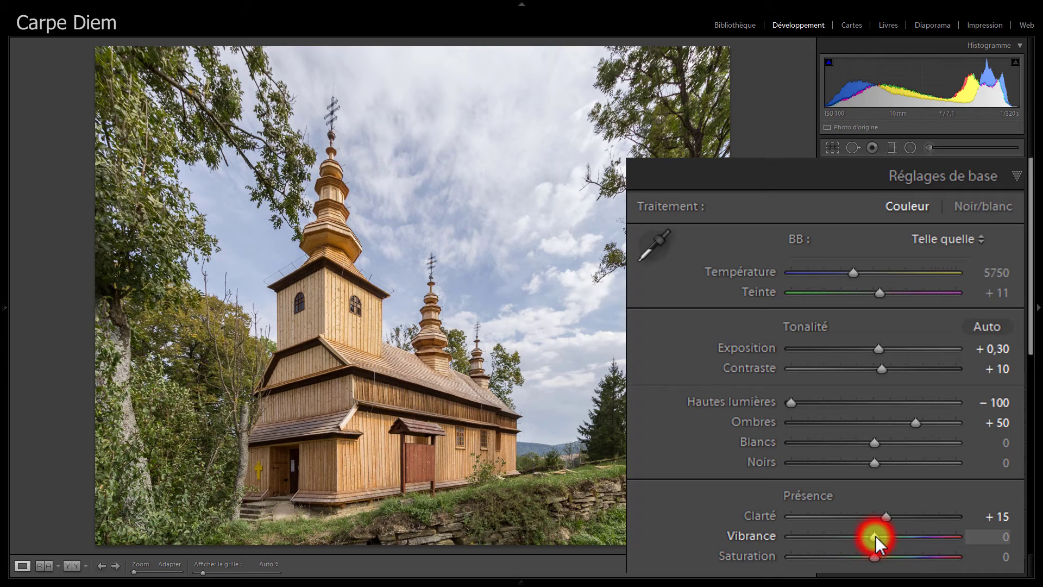
{"action": "left_click_drag", "start_coordinate": [875, 536], "coordinate": [877, 536]}
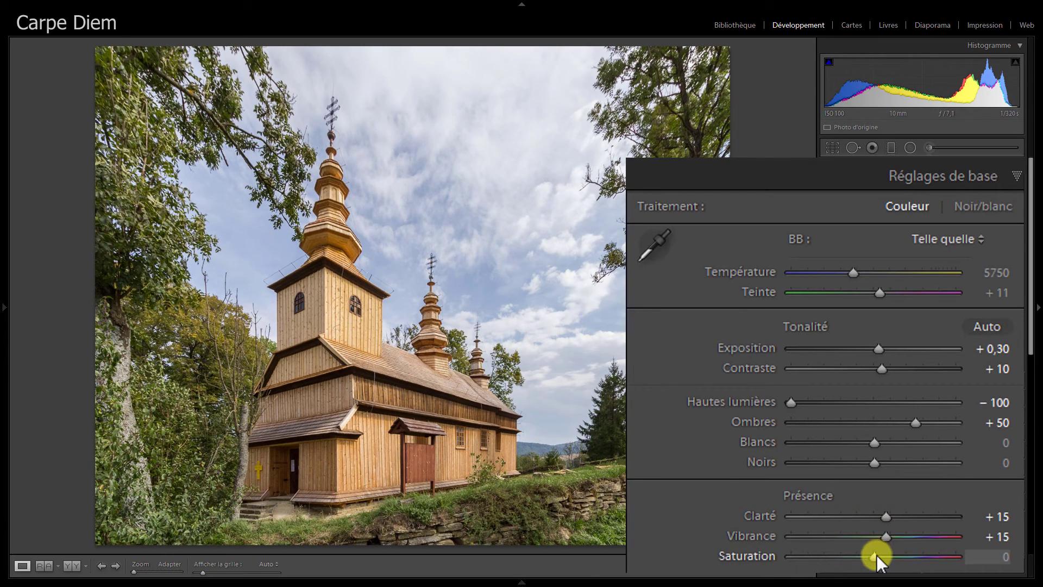
{"action": "left_click_drag", "start_coordinate": [875, 552], "coordinate": [876, 550]}
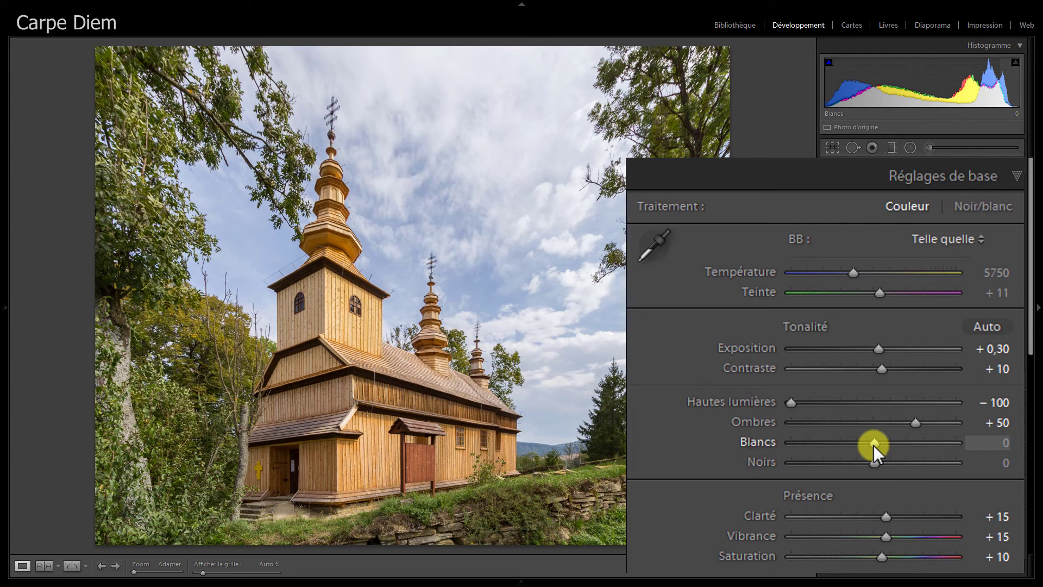
{"action": "left_click_drag", "start_coordinate": [874, 445], "coordinate": [886, 445]}
{"action": "key", "text": "alt"}
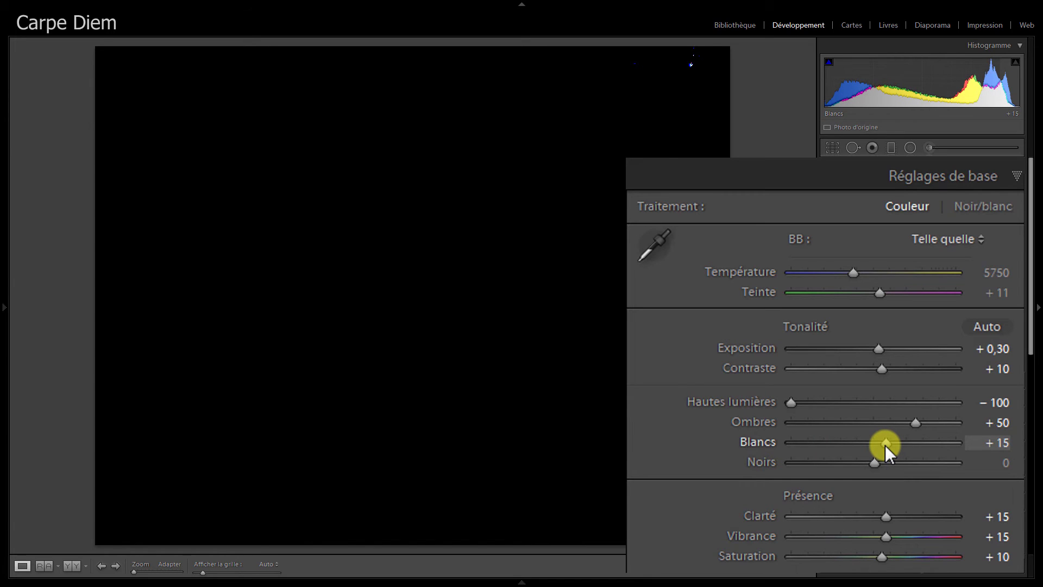
{"action": "left_click_drag", "start_coordinate": [885, 445], "coordinate": [858, 464]}
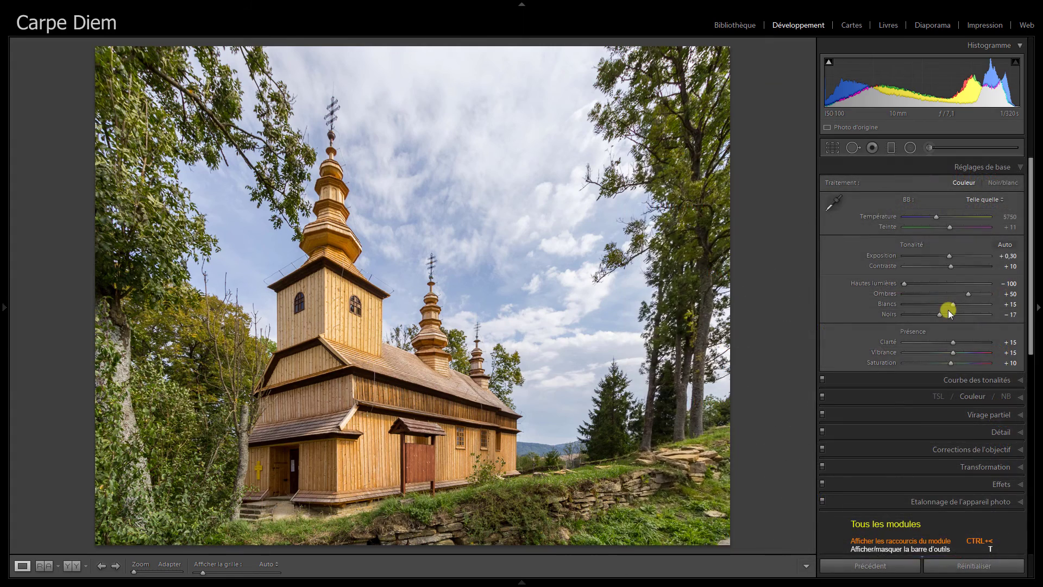
Hide panels, dim to lights out and view the church photo before/after.
{"action": "key", "text": "Tab"}
{"action": "key", "text": "l"}
{"action": "key", "text": "l"}
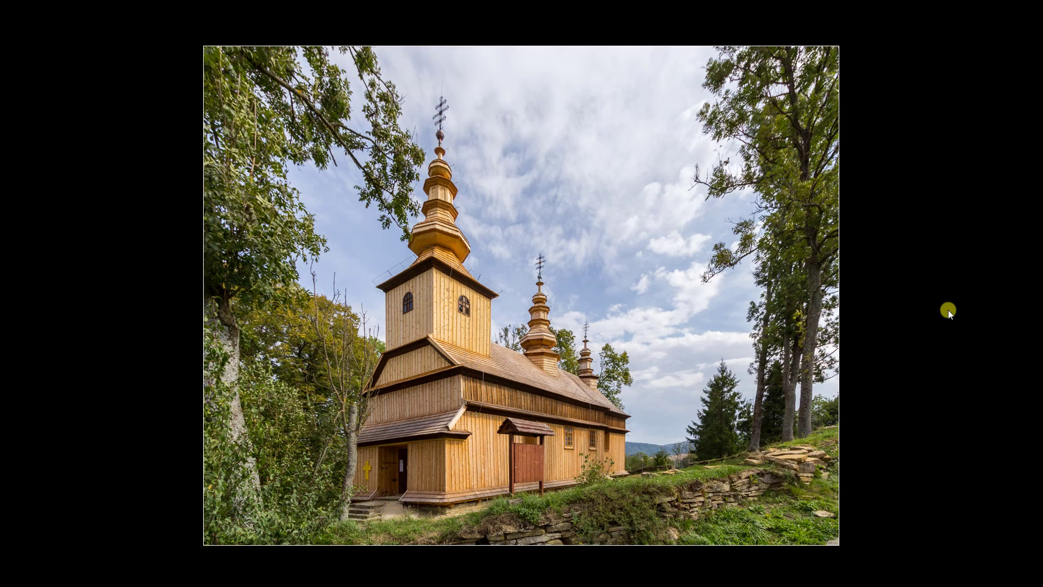
{"action": "key", "text": "y"}
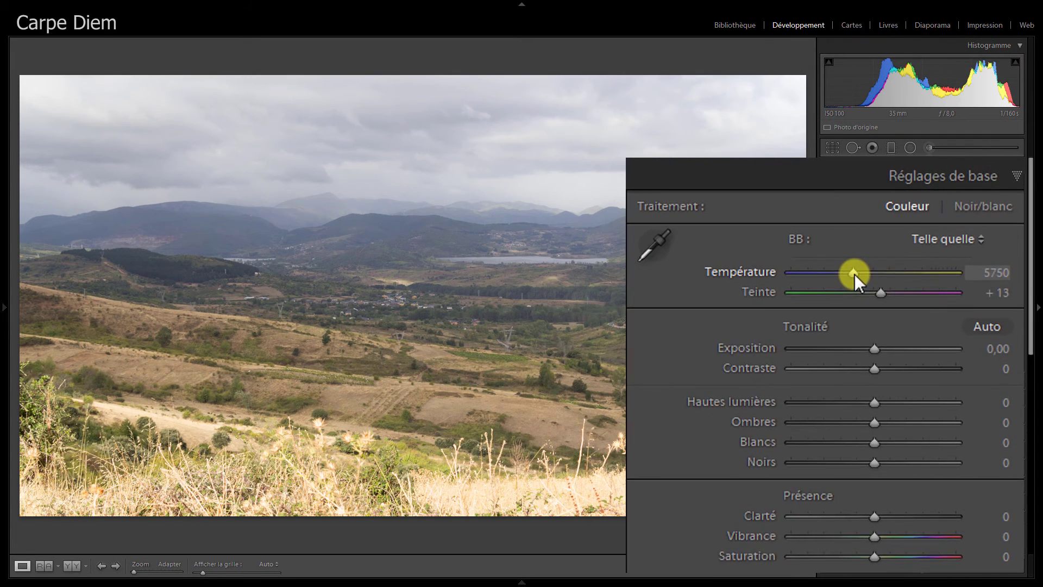
Warm the landscape's temperature to 6500 and raise contrast to +20.
{"action": "scroll", "coordinate": [855, 274], "scroll_direction": "up", "scroll_amount": 5}
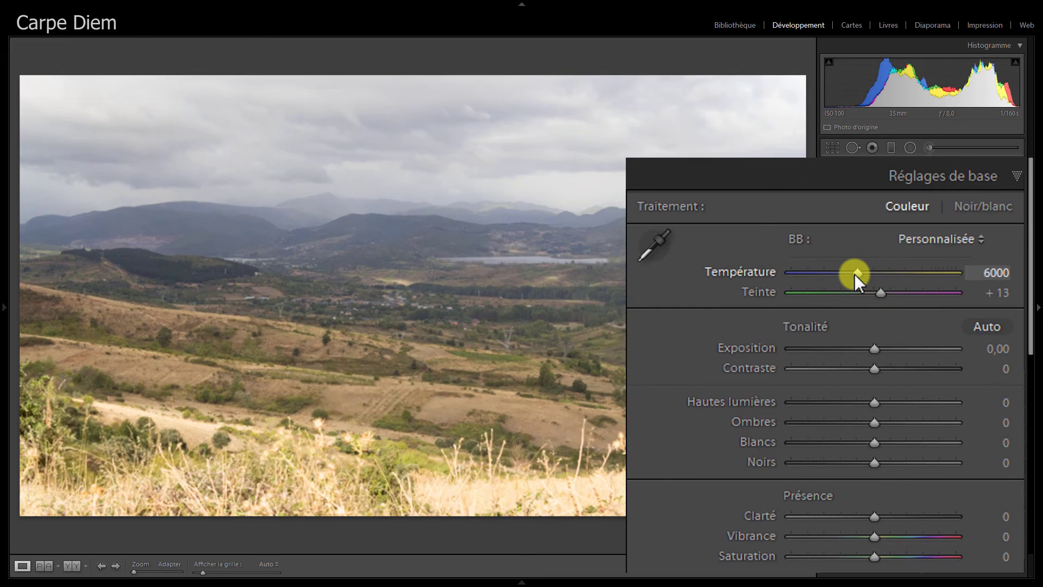
{"action": "scroll", "coordinate": [855, 274], "scroll_direction": "up", "scroll_amount": 3}
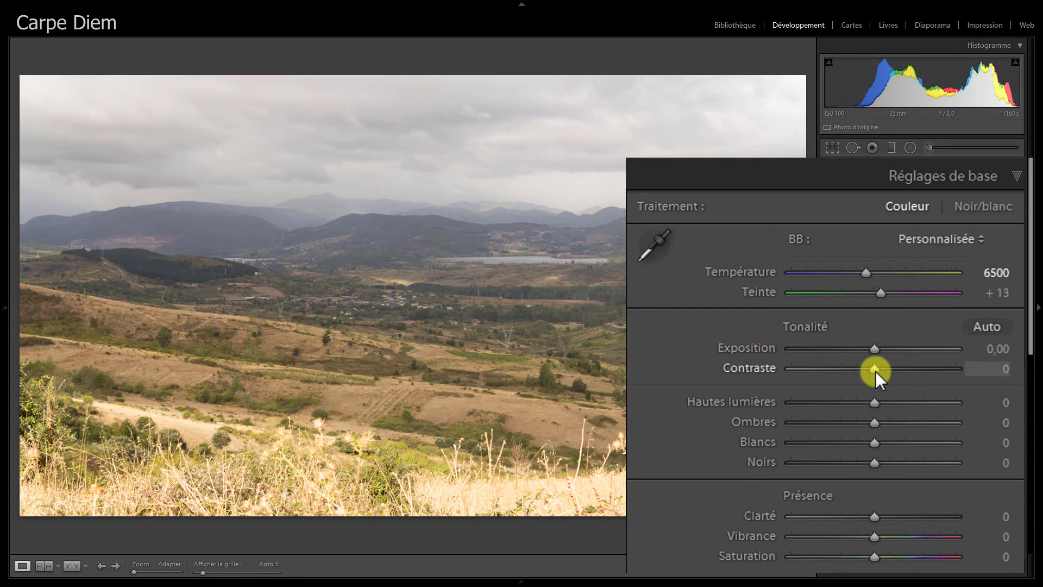
{"action": "scroll", "coordinate": [874, 371], "scroll_direction": "up", "scroll_amount": 1}
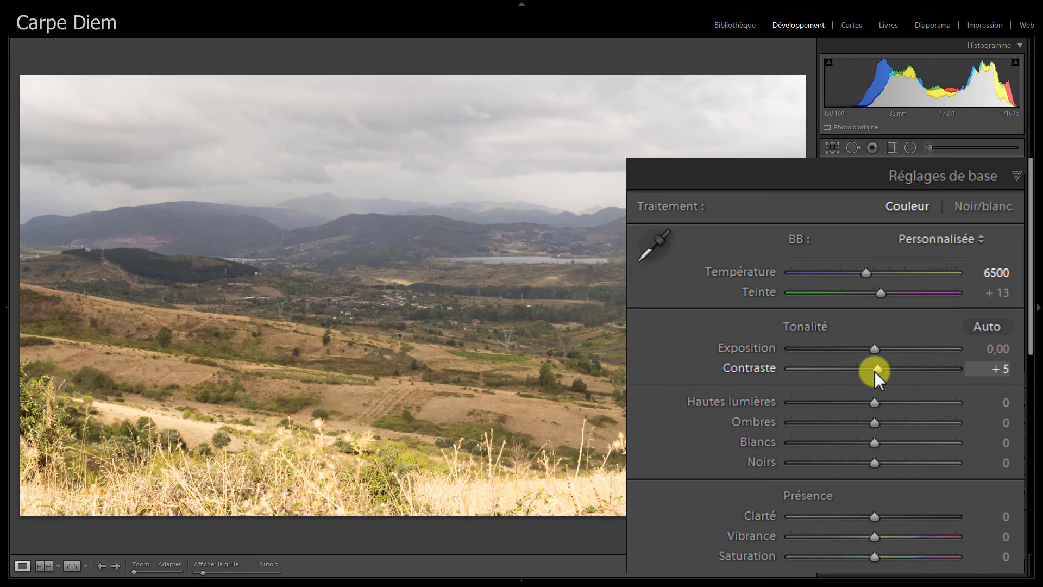
{"action": "scroll", "coordinate": [875, 371], "scroll_direction": "up", "scroll_amount": 1}
{"action": "scroll", "coordinate": [875, 371], "scroll_direction": "up", "scroll_amount": 1}
{"action": "scroll", "coordinate": [875, 370], "scroll_direction": "up", "scroll_amount": 1}
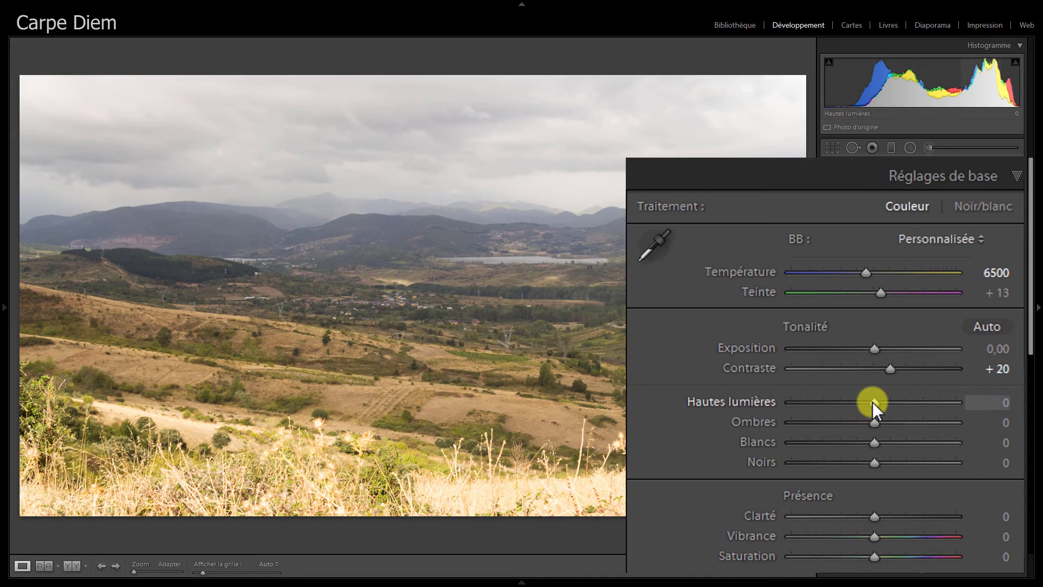
Pull the landscape's highlights to −100 and lift shadows to +46.
{"action": "left_click_drag", "start_coordinate": [872, 402], "coordinate": [779, 402]}
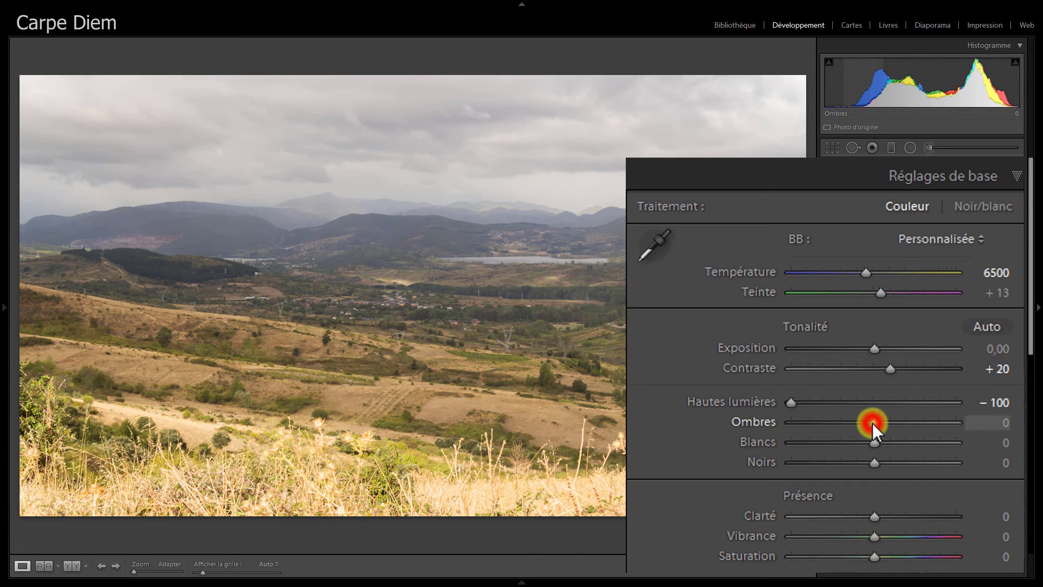
{"action": "left_click_drag", "start_coordinate": [873, 423], "coordinate": [910, 419]}
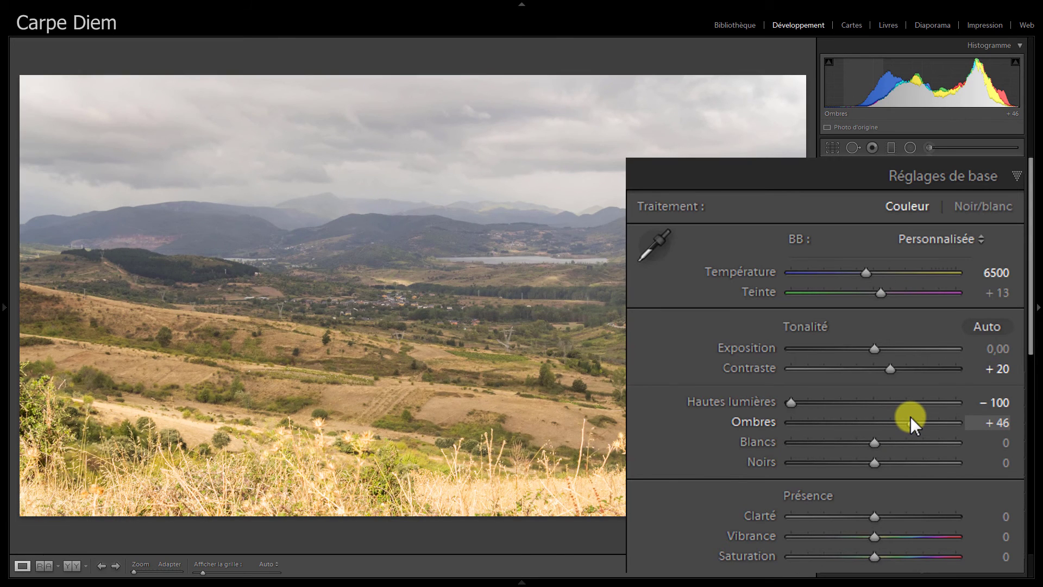
{"action": "left_click", "coordinate": [873, 517]}
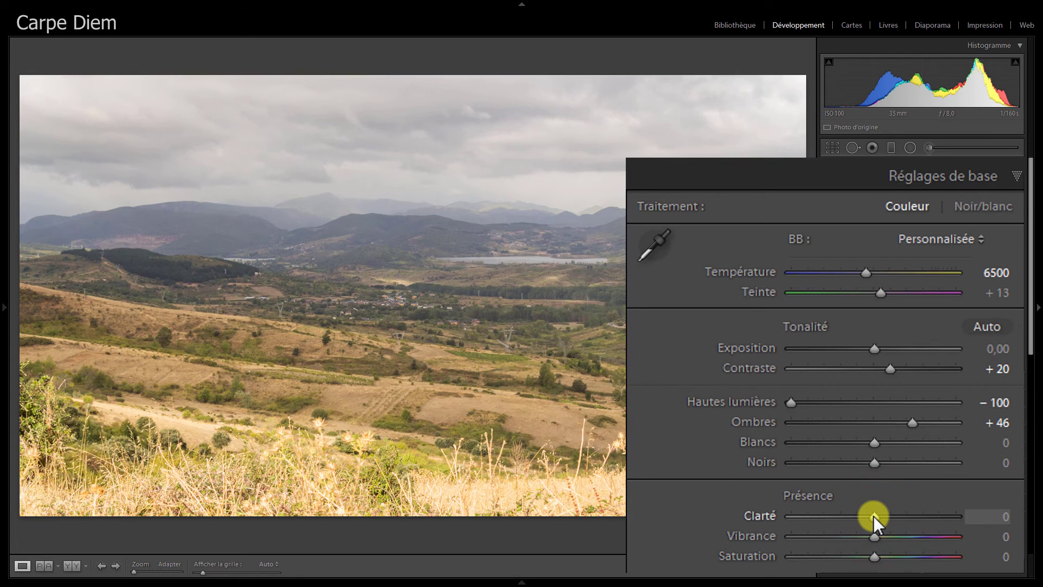
Nudge the landscape's clarity to +20 and vibrance to +10.
{"action": "key", "text": "Up"}
{"action": "key", "text": "Up"}
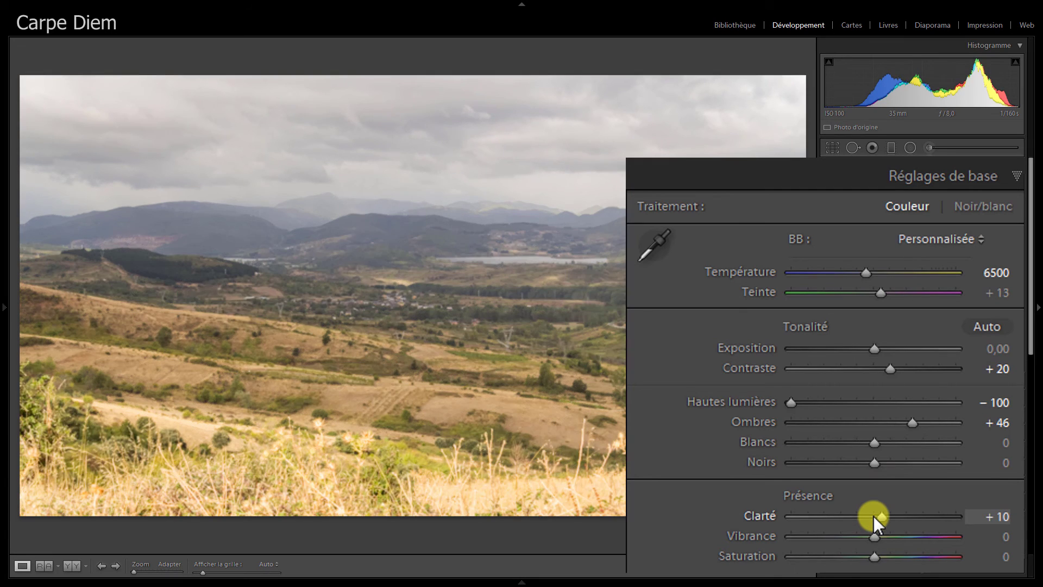
{"action": "key", "text": "Up"}
{"action": "key", "text": "Up"}
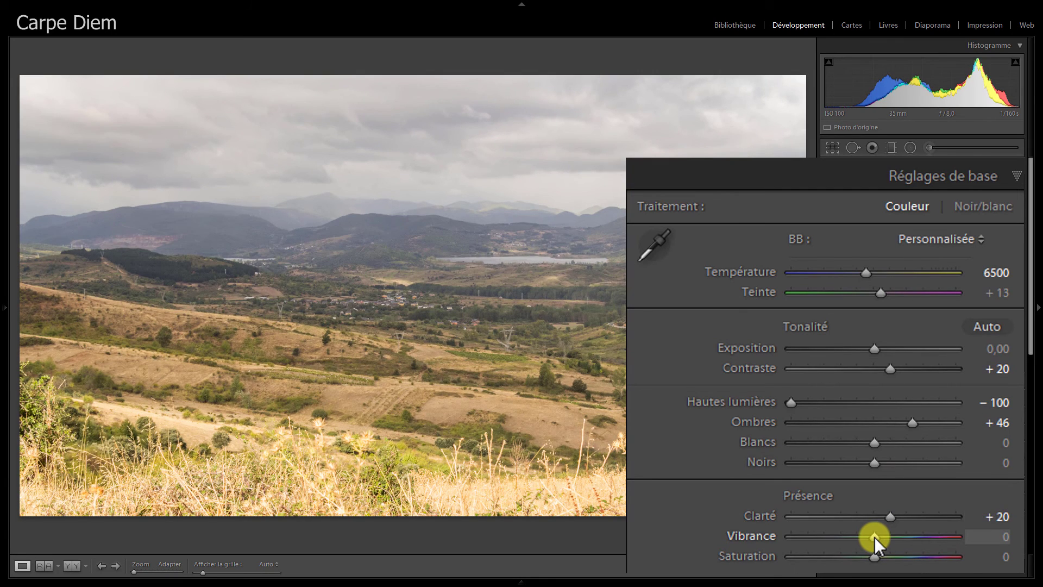
{"action": "left_click", "coordinate": [875, 537]}
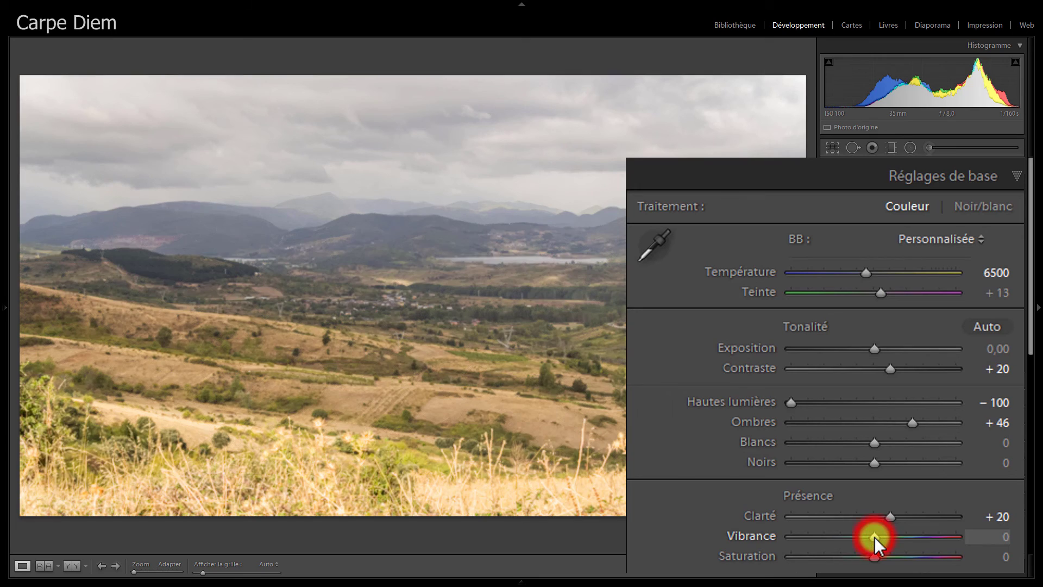
{"action": "key", "text": "Up"}
{"action": "key", "text": "Up"}
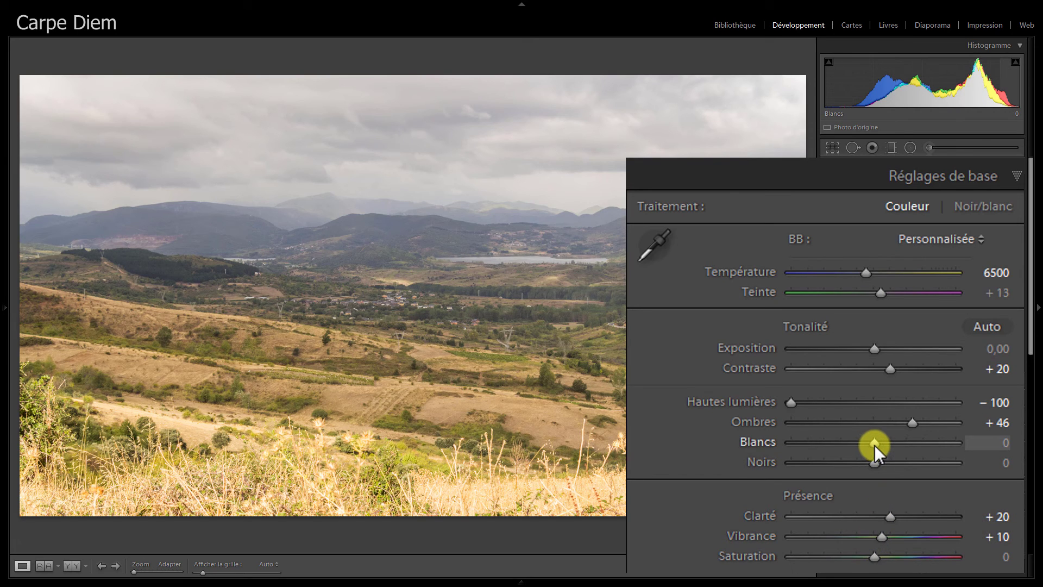
Set whites to +10 with the clipping preview and drag blacks to −36.
{"action": "left_click_drag", "start_coordinate": [875, 443], "coordinate": [885, 443]}
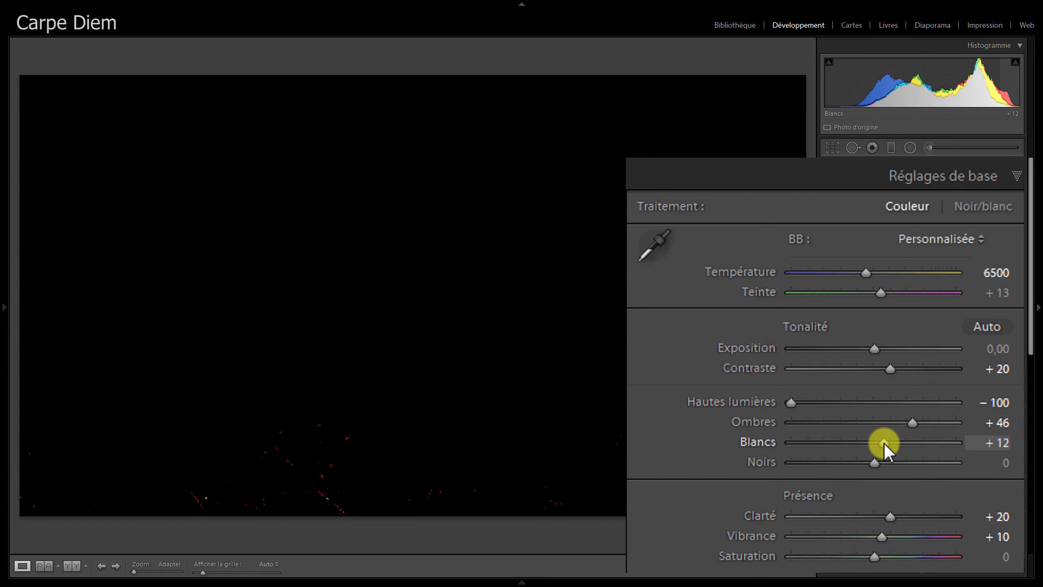
{"action": "left_click_drag", "start_coordinate": [885, 442], "coordinate": [882, 442]}
{"action": "mouse_move", "coordinate": [882, 442]}
{"action": "left_mouse_down"}
{"action": "mouse_move", "coordinate": [866, 463]}
{"action": "mouse_move", "coordinate": [843, 464]}
{"action": "left_mouse_up"}
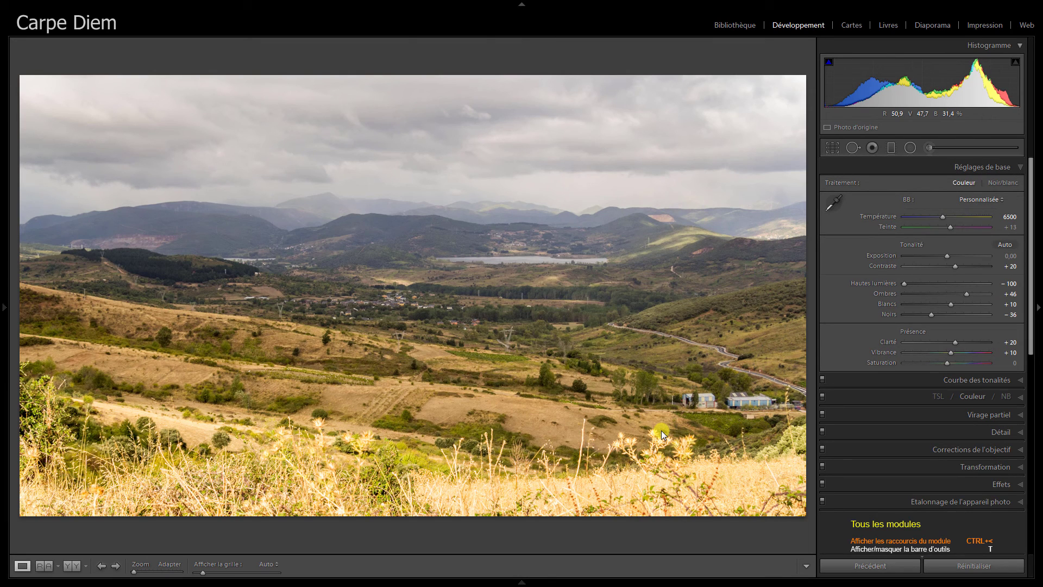
View the landscape before/after with panels hidden and surrounding lights dimmed.
{"action": "key", "text": "y"}
{"action": "key", "text": "y"}
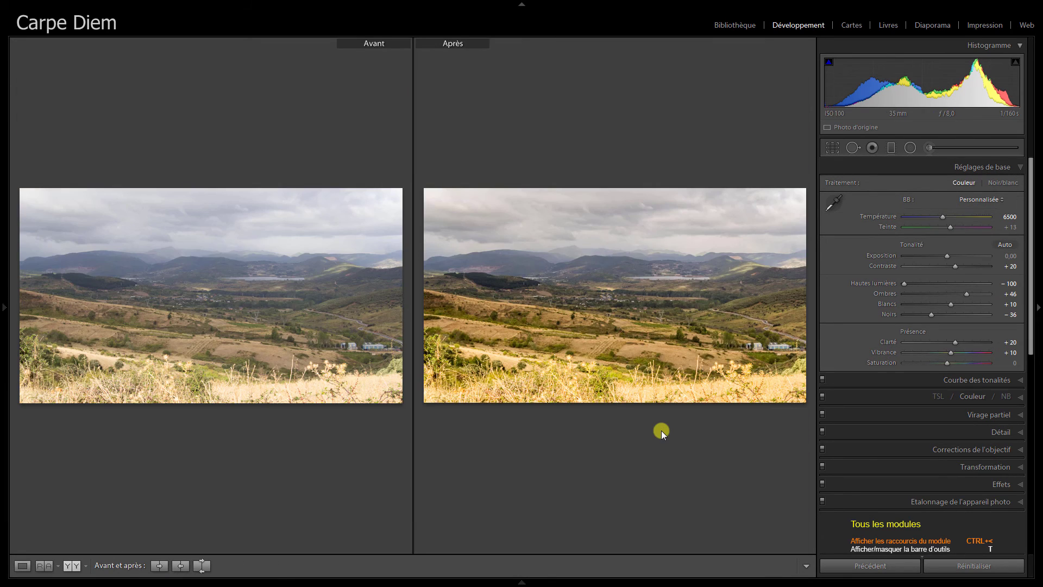
{"action": "key", "text": "Tab"}
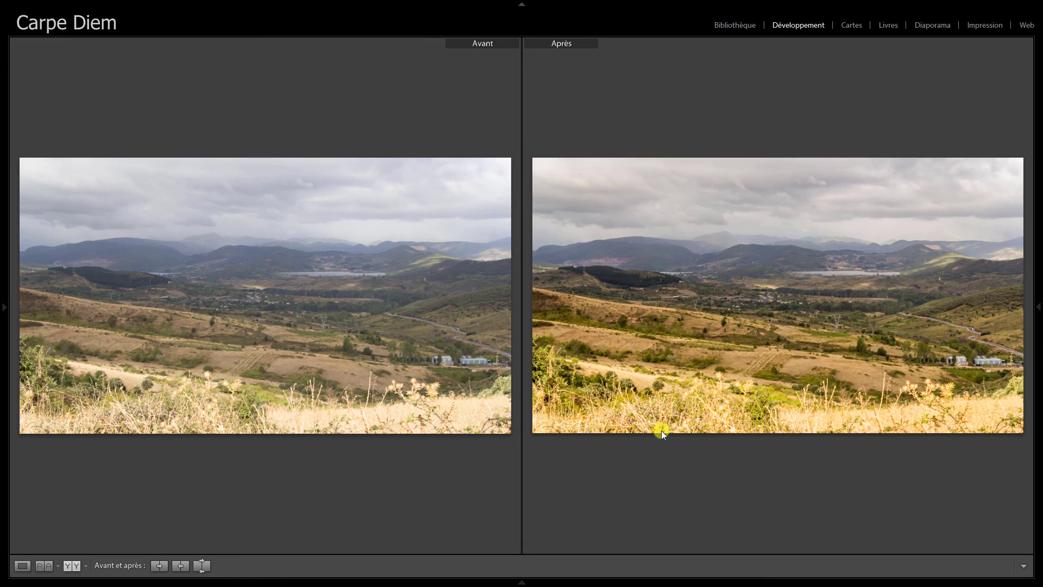
{"action": "key", "text": "l"}
{"action": "key", "text": "l"}
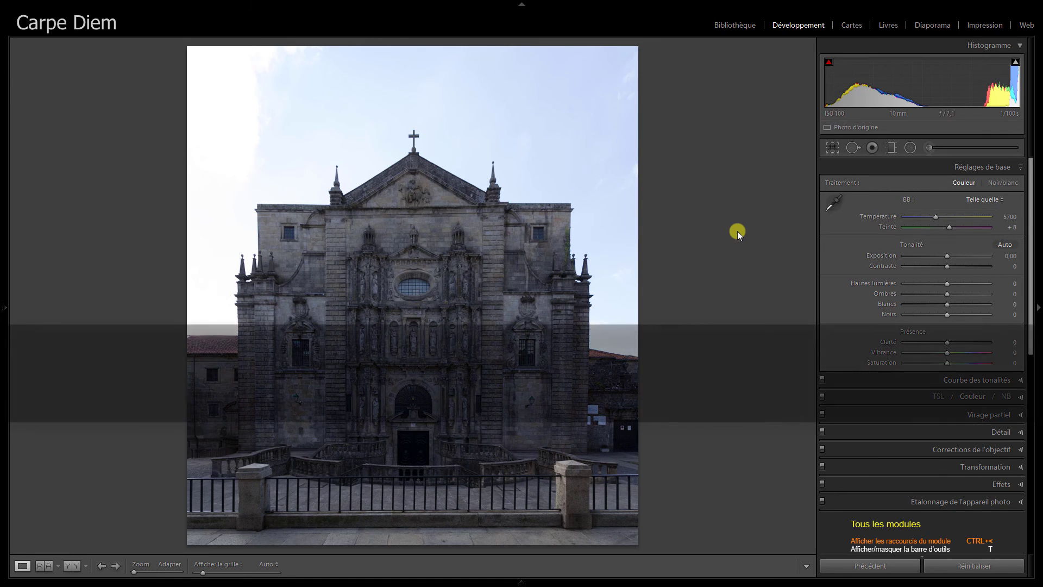
Show clipping warnings on the facade's sky, then nudge exposure up to +0.40.
{"action": "key", "text": "j"}
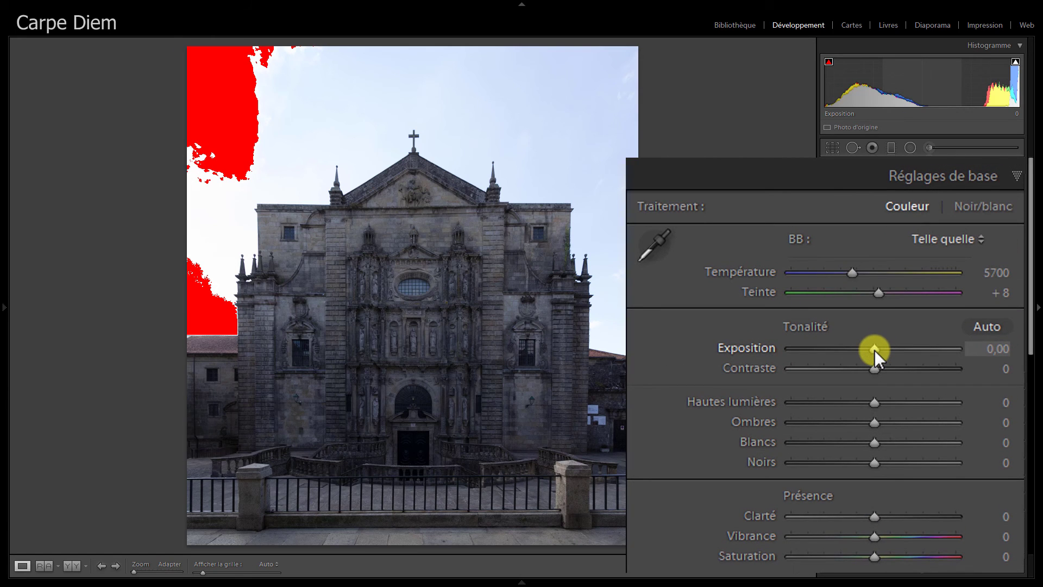
{"action": "key", "text": "Up"}
{"action": "key", "text": "Up"}
{"action": "key", "text": "Up"}
{"action": "key", "text": "Up"}
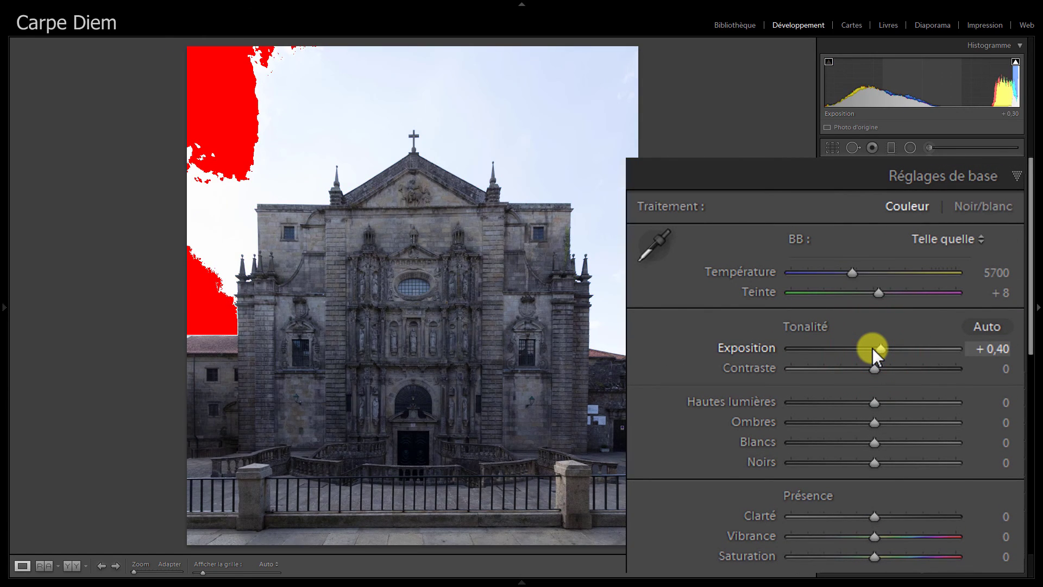
{"action": "key", "text": "Up"}
{"action": "key", "text": "Up"}
{"action": "key", "text": "Up"}
{"action": "key", "text": "Up"}
{"action": "key", "text": "Up"}
{"action": "key", "text": "Up"}
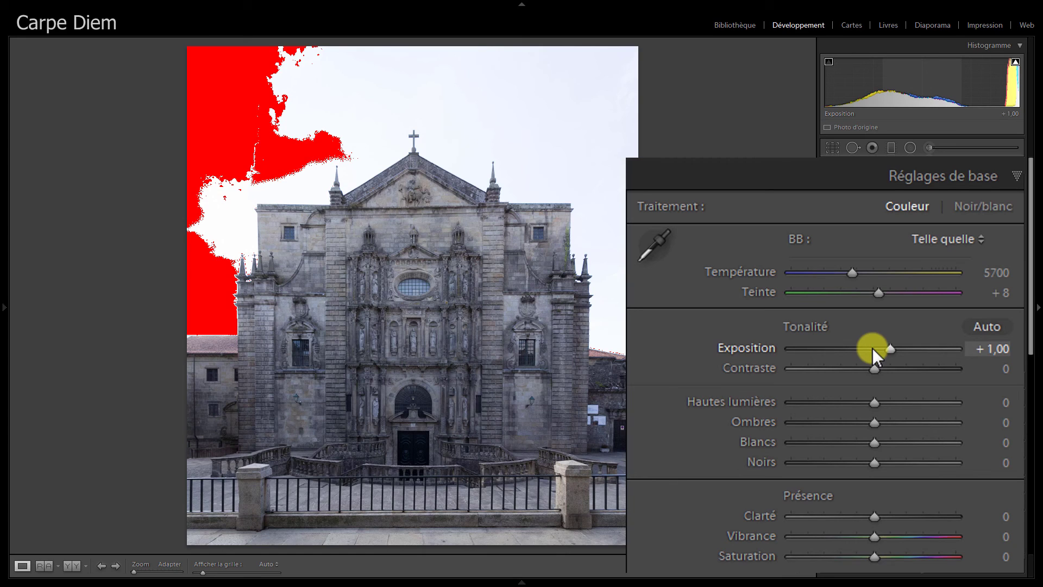
Raise the church facade's Temperature to 6450 K and drop Highlights to -100.
{"action": "double_click", "coordinate": [852, 273]}
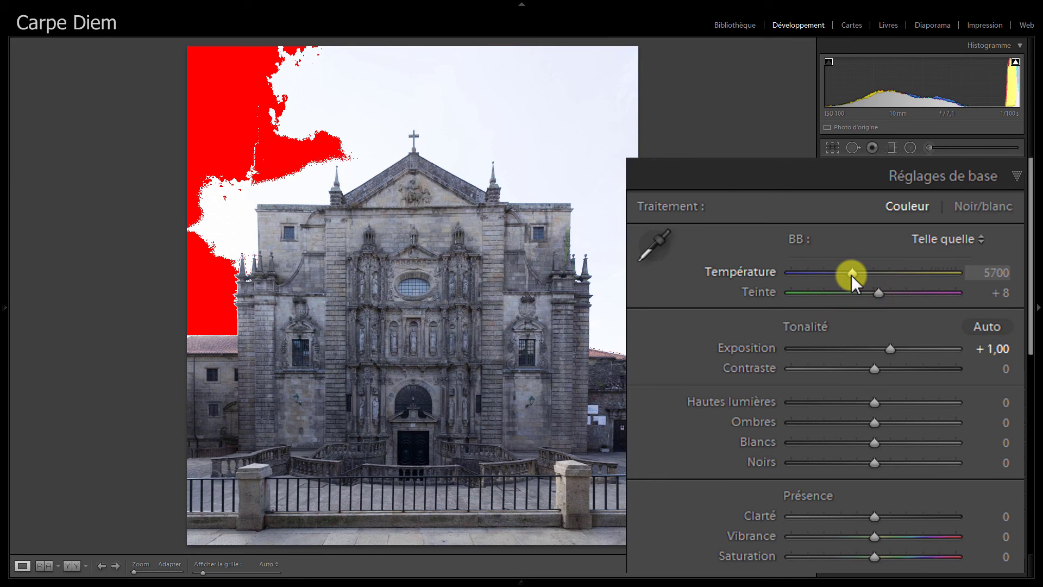
{"action": "scroll", "coordinate": [852, 275], "scroll_direction": "up", "scroll_amount": 4}
{"action": "scroll", "coordinate": [852, 275], "scroll_direction": "up", "scroll_amount": 6}
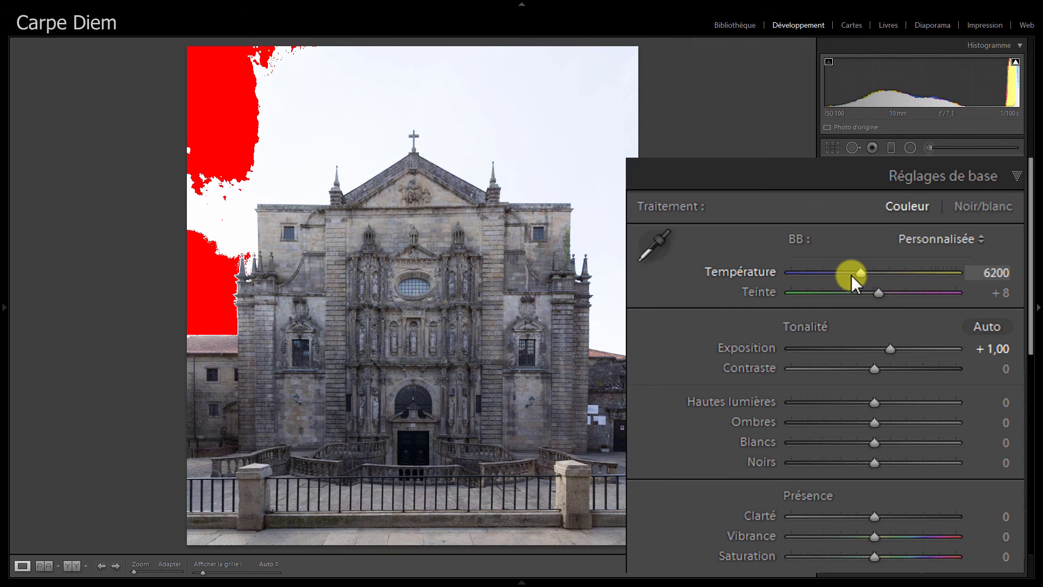
{"action": "scroll", "coordinate": [852, 275], "scroll_direction": "up", "scroll_amount": 5}
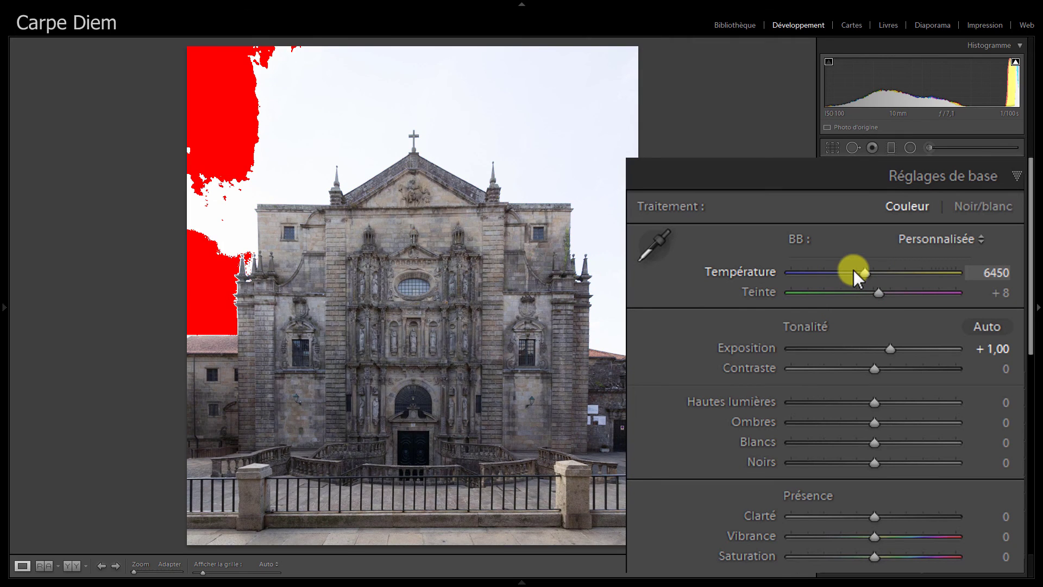
{"action": "left_click", "coordinate": [785, 401]}
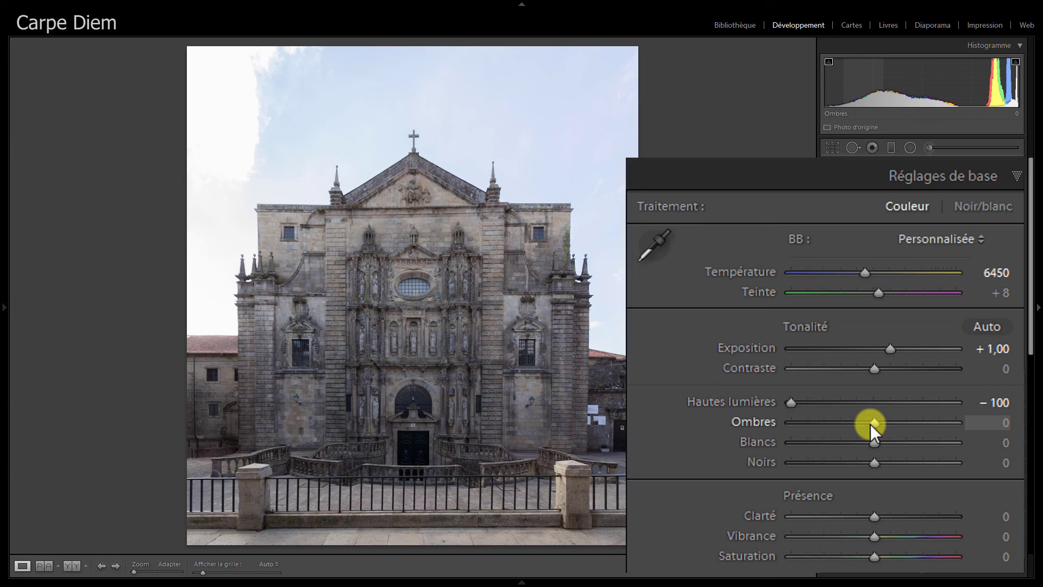
Set facade shadows +31, clarity +25, vibrance +15, and auto-set whites +21 and blacks -20.
{"action": "left_click_drag", "start_coordinate": [873, 422], "coordinate": [897, 424]}
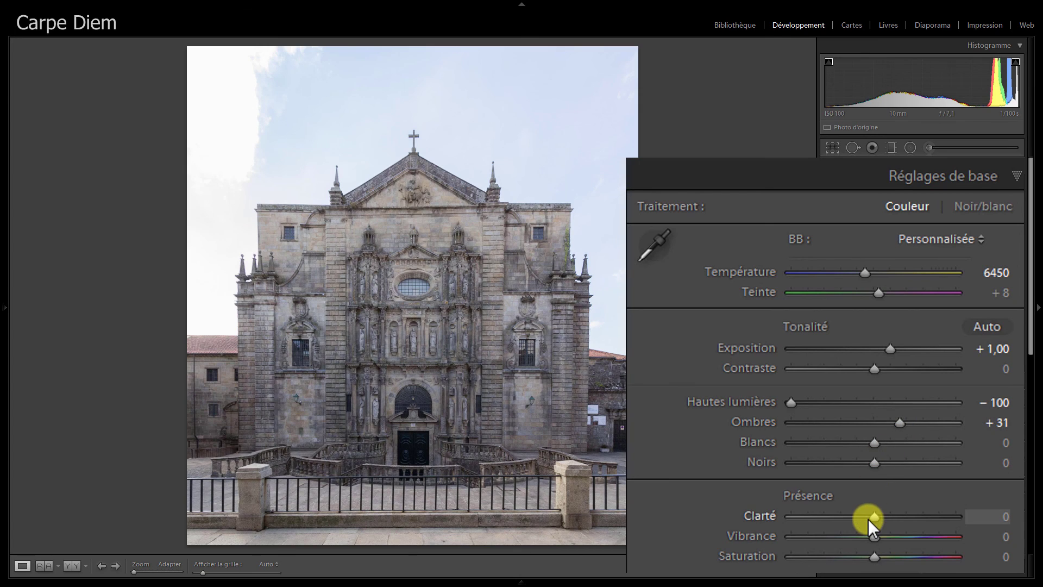
{"action": "key", "text": "Up"}
{"action": "key", "text": "Up"}
{"action": "key", "text": "Up"}
{"action": "key", "text": "Up"}
{"action": "key", "text": "Up"}
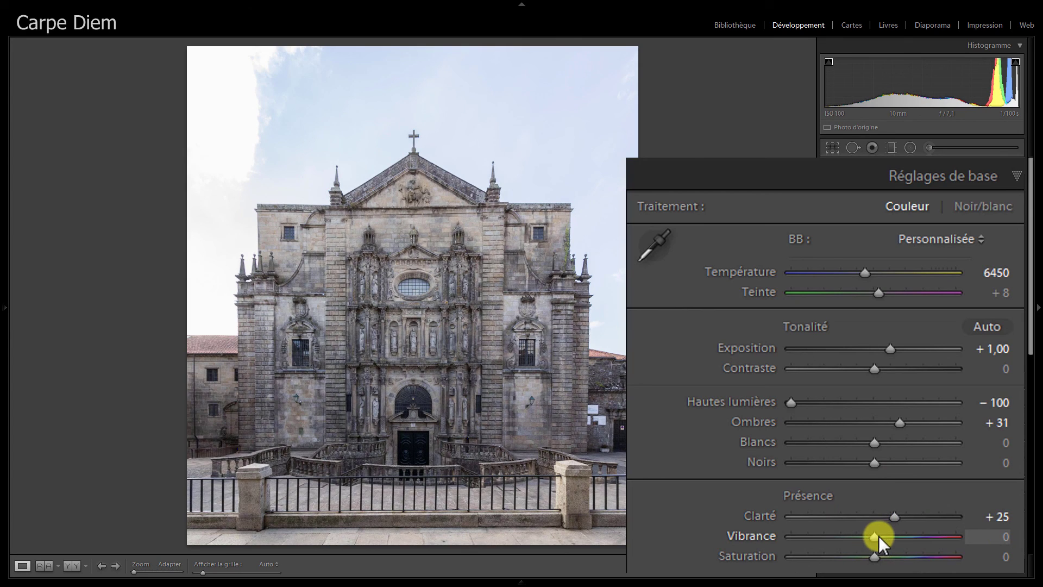
{"action": "key", "text": "Up"}
{"action": "key", "text": "Up"}
{"action": "key", "text": "Up"}
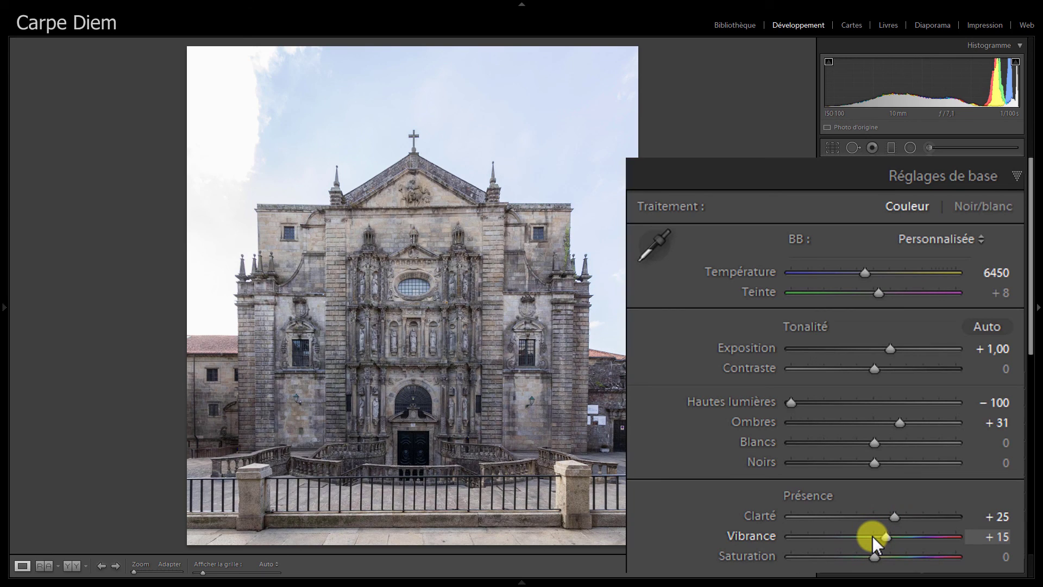
{"action": "key", "text": "shift"}
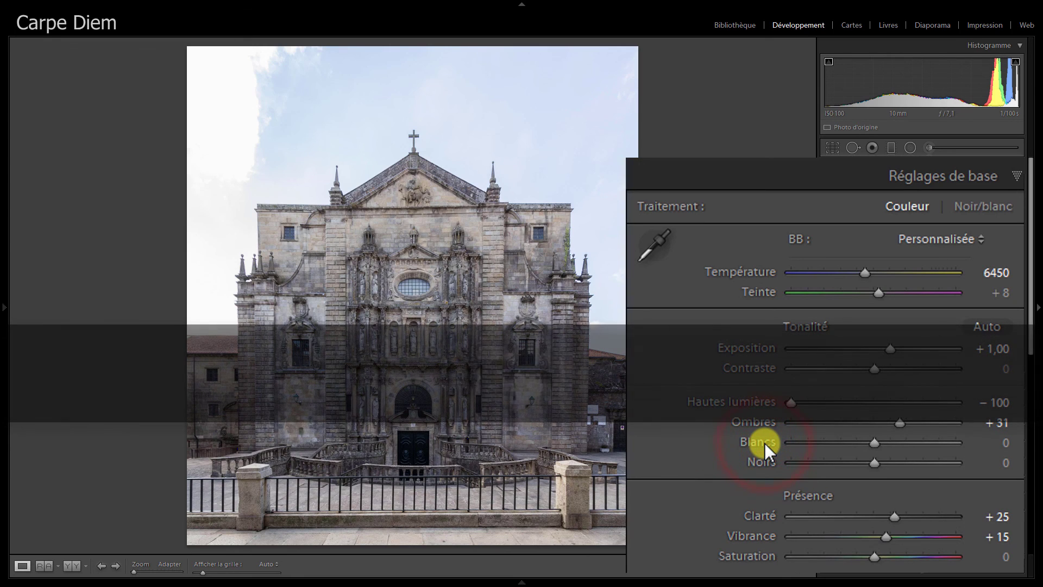
{"action": "double_click", "coordinate": [764, 442], "text": "shift"}
{"action": "double_click", "coordinate": [761, 461], "text": "shift"}
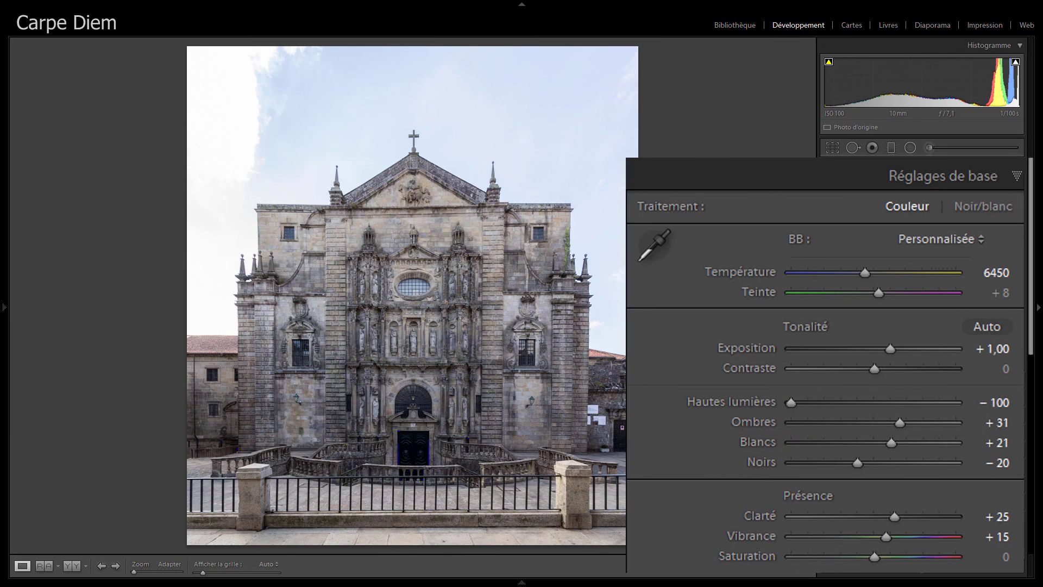
Show the facade before/after side by side with panels hidden, briefly in lights-out mode.
{"action": "key", "text": "y"}
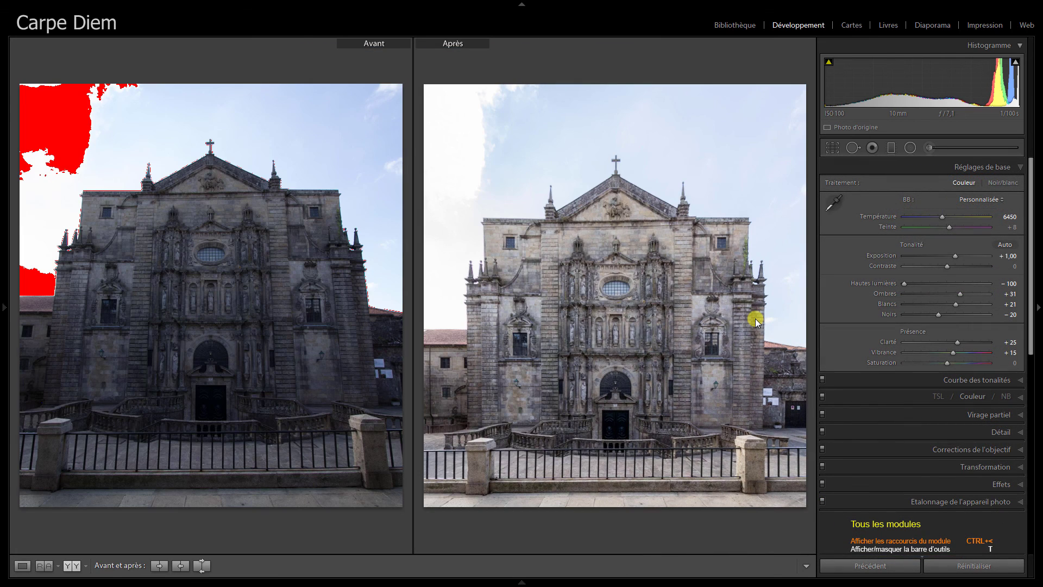
{"action": "key", "text": "Tab"}
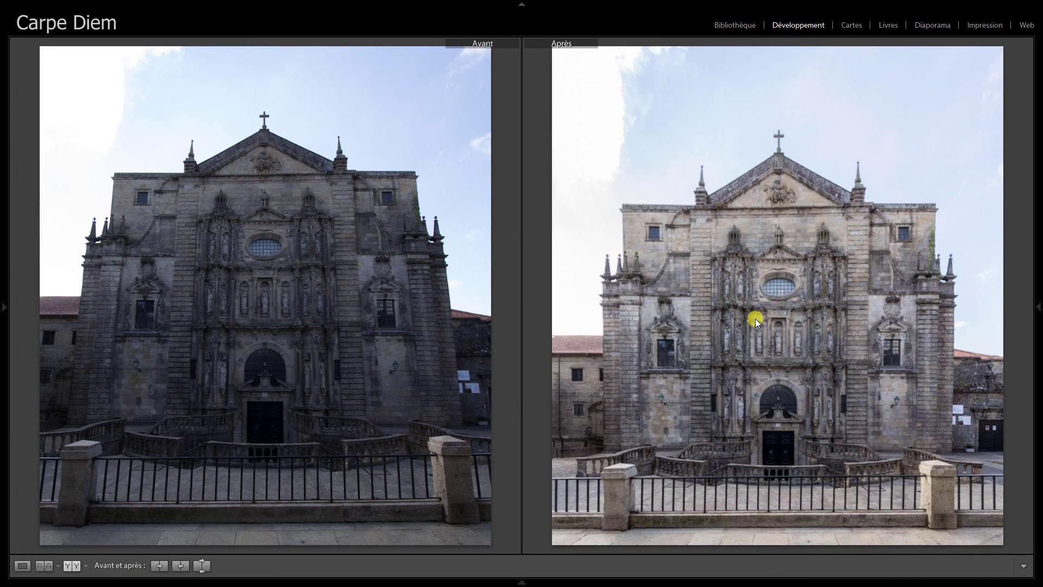
{"action": "key", "text": "l"}
{"action": "key", "text": "l"}
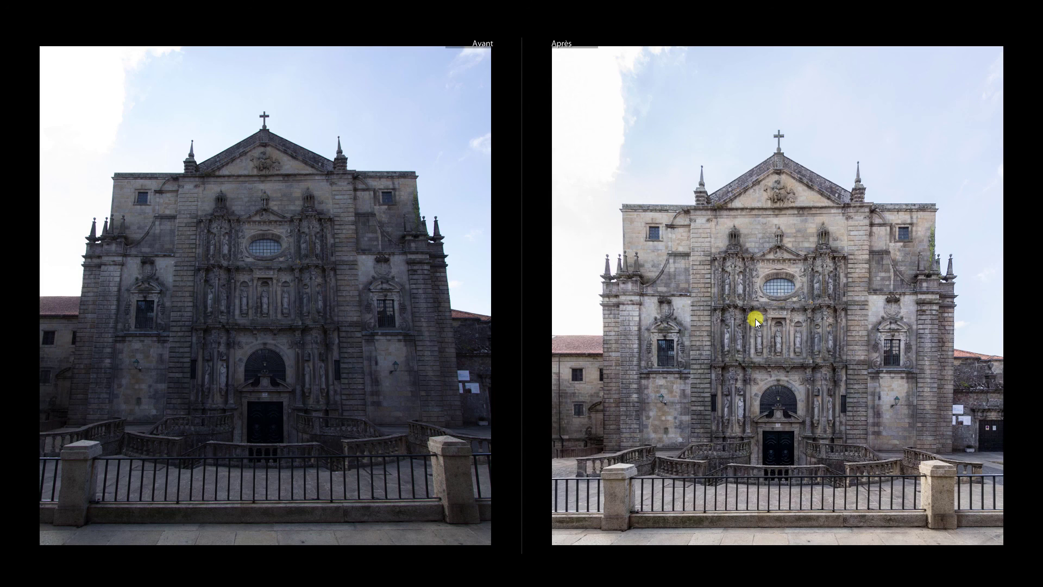
{"action": "key", "text": "l"}
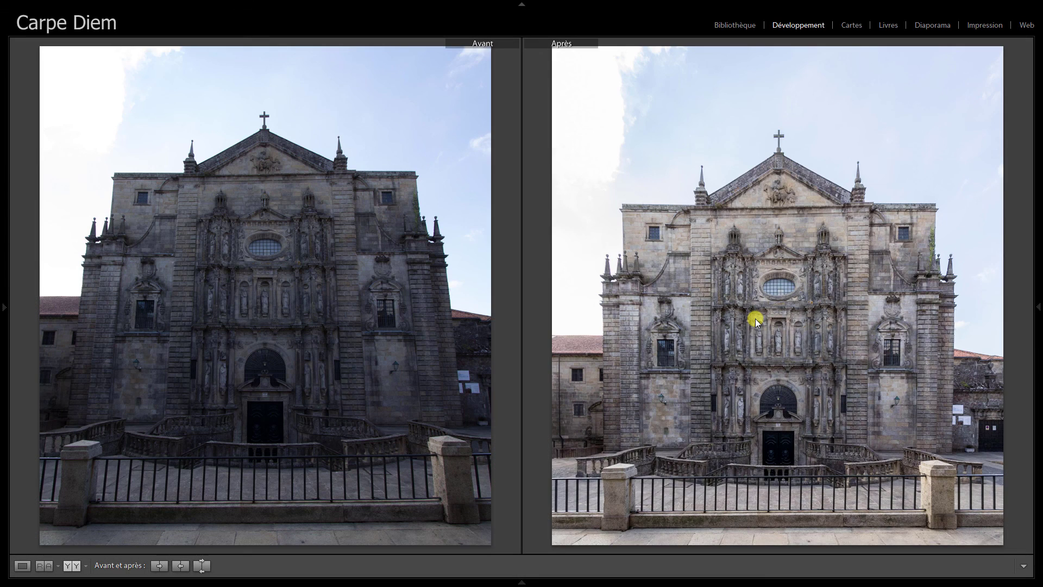